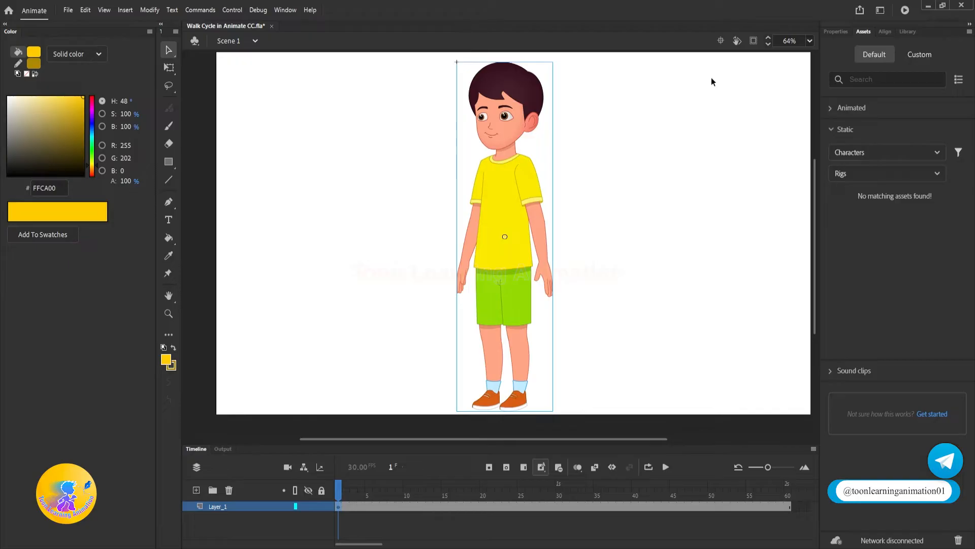
Preview the boy's animation on the main timeline, rewinding to frame 1 and playing it again
key("Return")
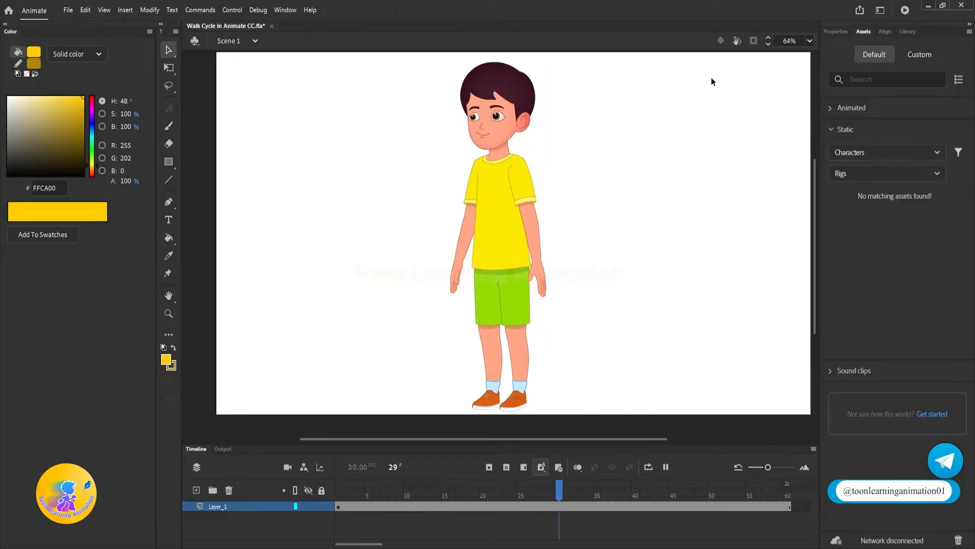
left_click_drag(379, 485, 256, 486)
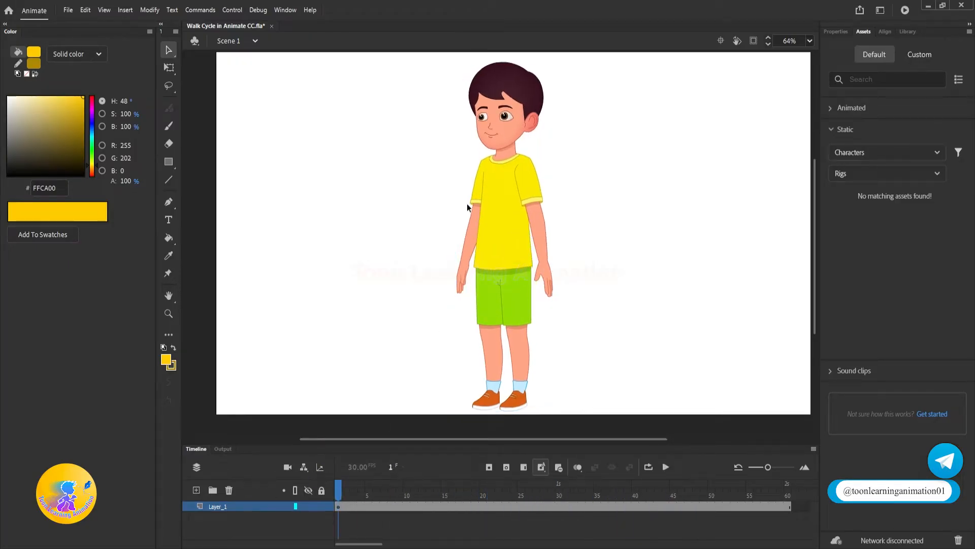
key("Return")
key("Return")
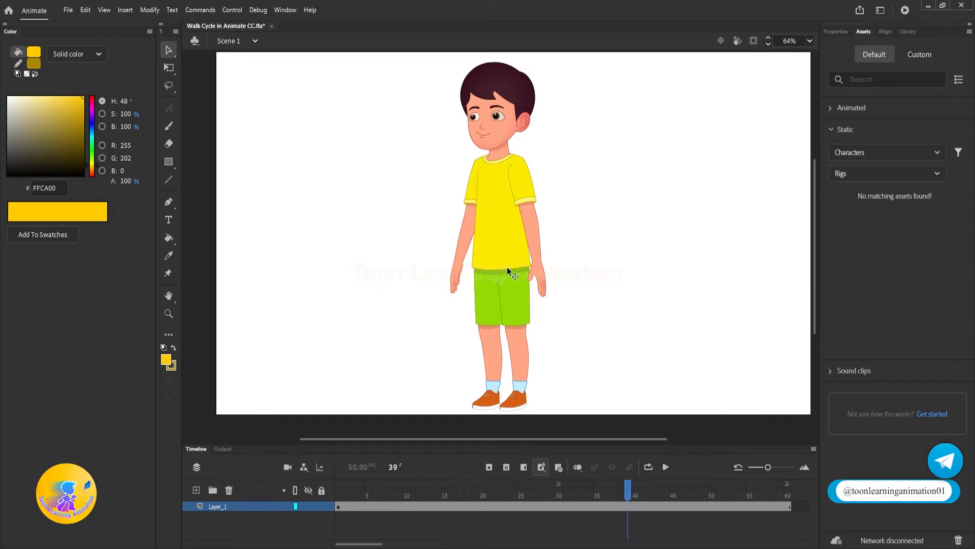
Open the Boy symbol, enlarge its timeline to show all layers, and play its animation from frame 1
double_click(517, 233)
left_click_drag(461, 447, 465, 294)
left_click_drag(415, 341, 188, 330)
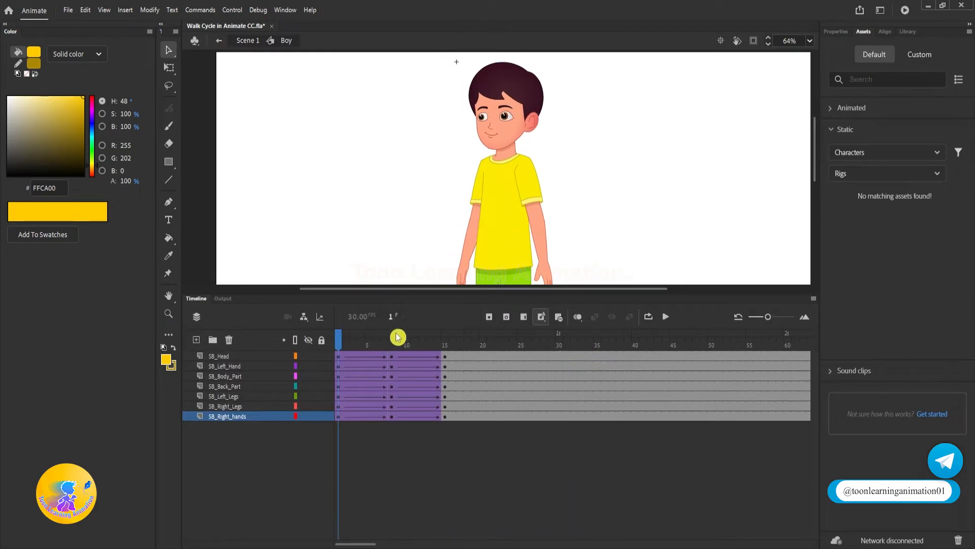
key("Return")
key("Return")
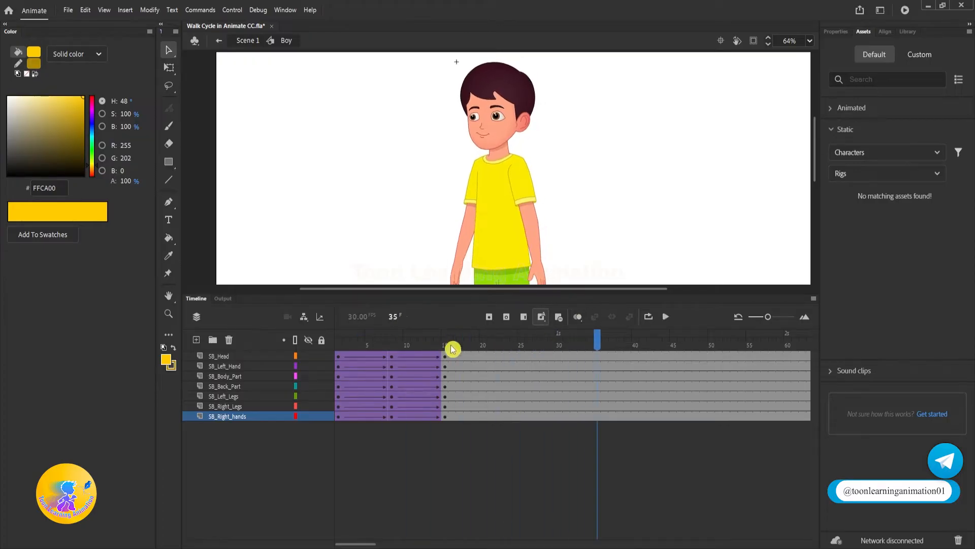
left_click_drag(492, 293, 481, 388)
double_click(621, 215)
On frame 1 of Scene 1, move the boy horizontally to the left side of the stage
scroll(595, 258, "down", 2)
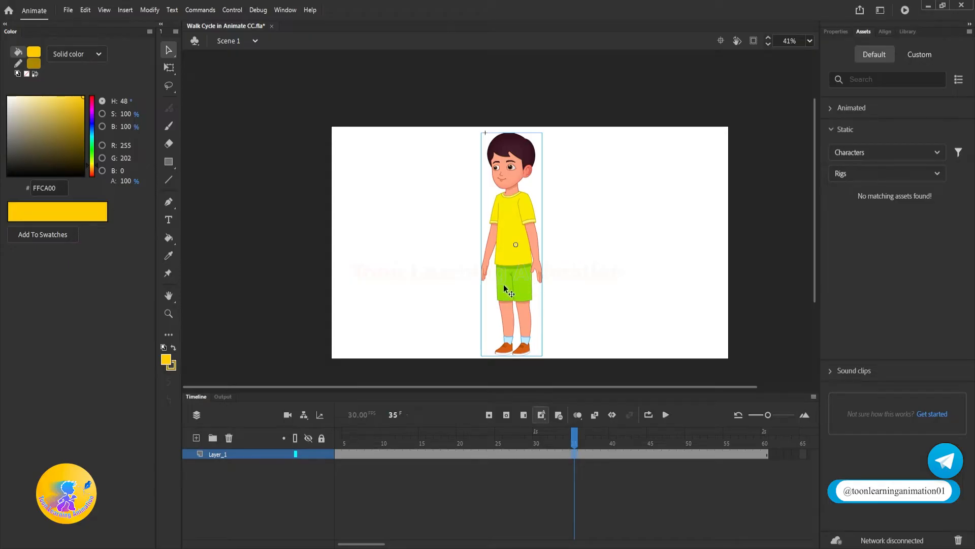
key("shift+comma")
left_click_drag(510, 276, 399, 274)
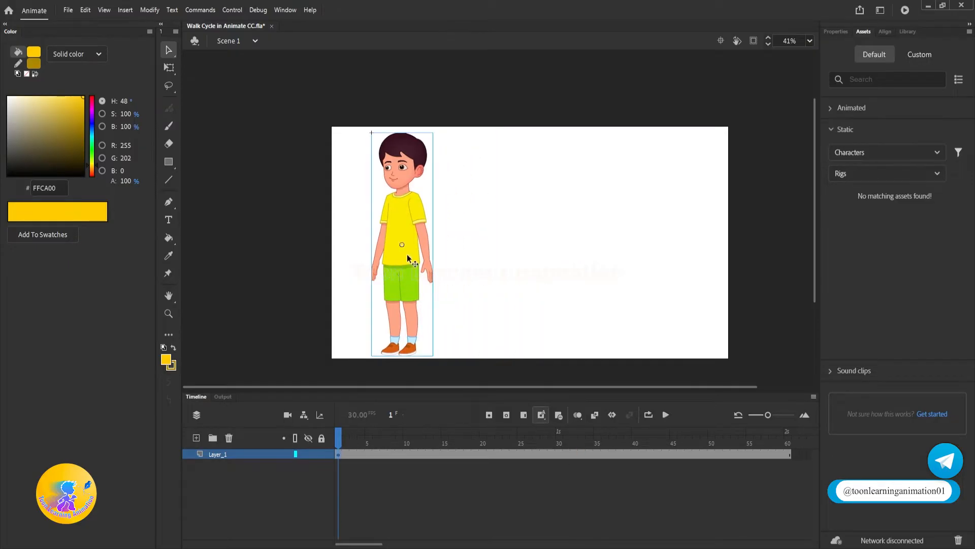
left_click(524, 261)
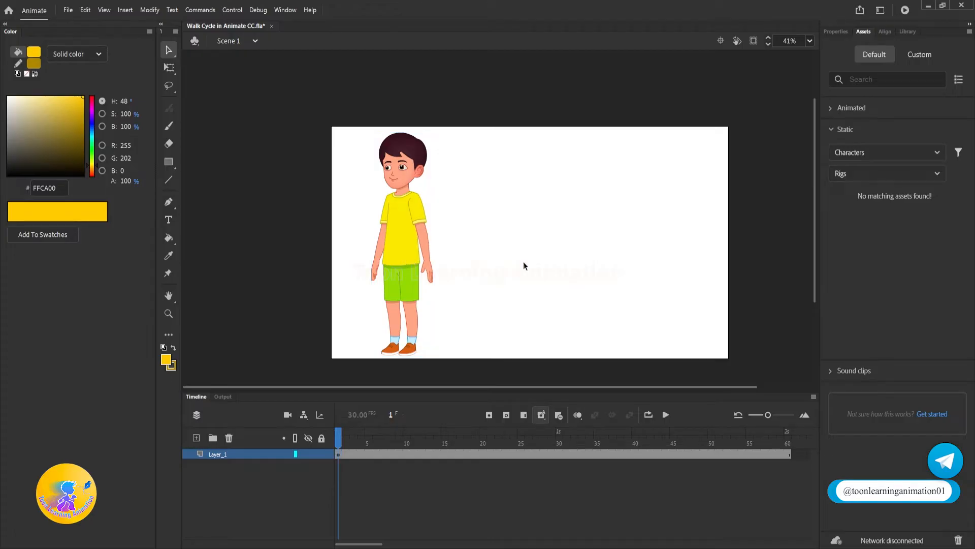
Make a duplicate of the boy and move it off this stage into a new document
left_click(404, 255)
left_click_drag(405, 255, 547, 251)
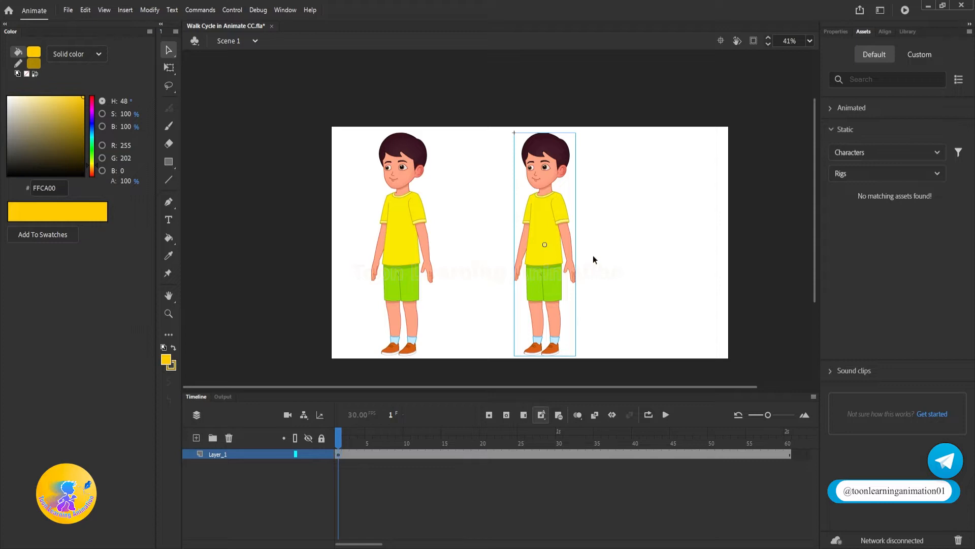
key("Delete")
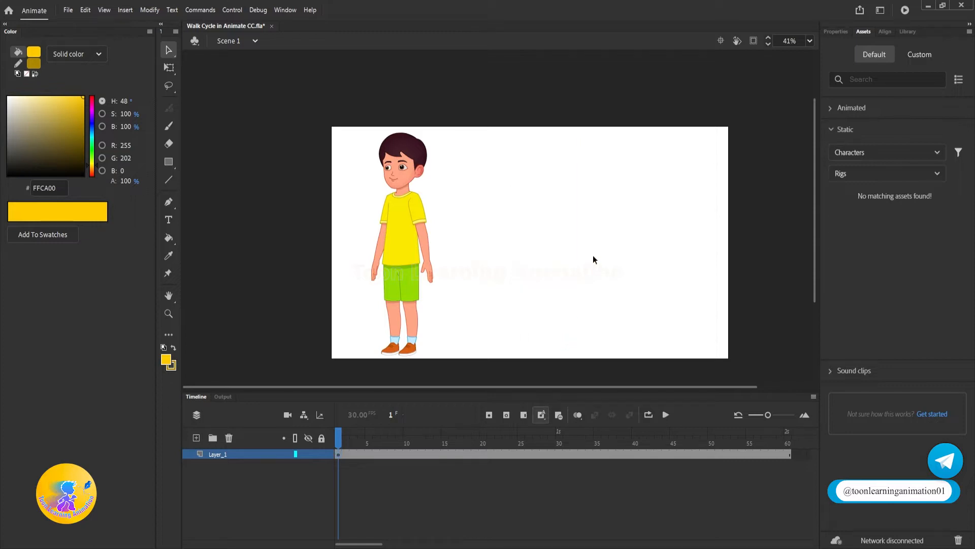
left_click(68, 10)
left_click(77, 22)
left_click(685, 349)
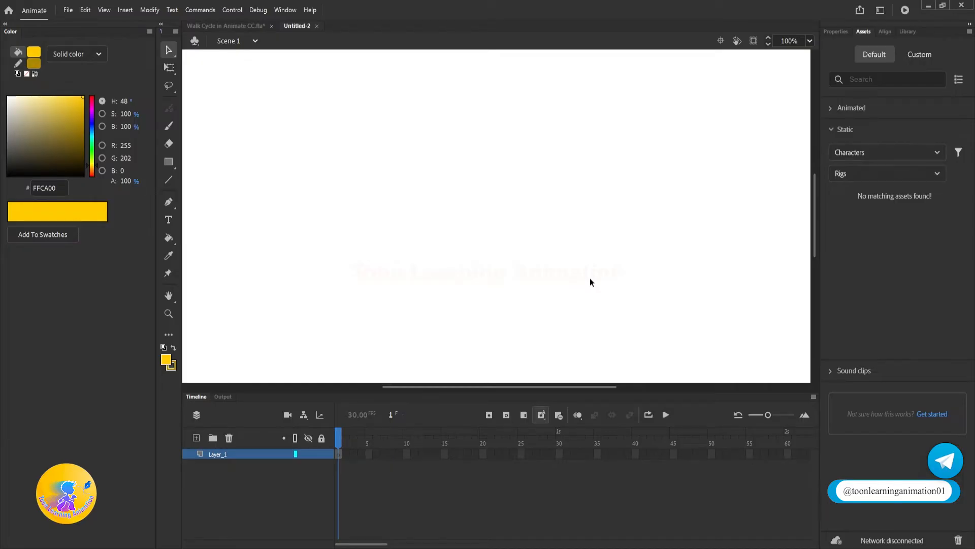
key("ctrl+v")
key("ctrl+2")
scroll(551, 278, "up", 3)
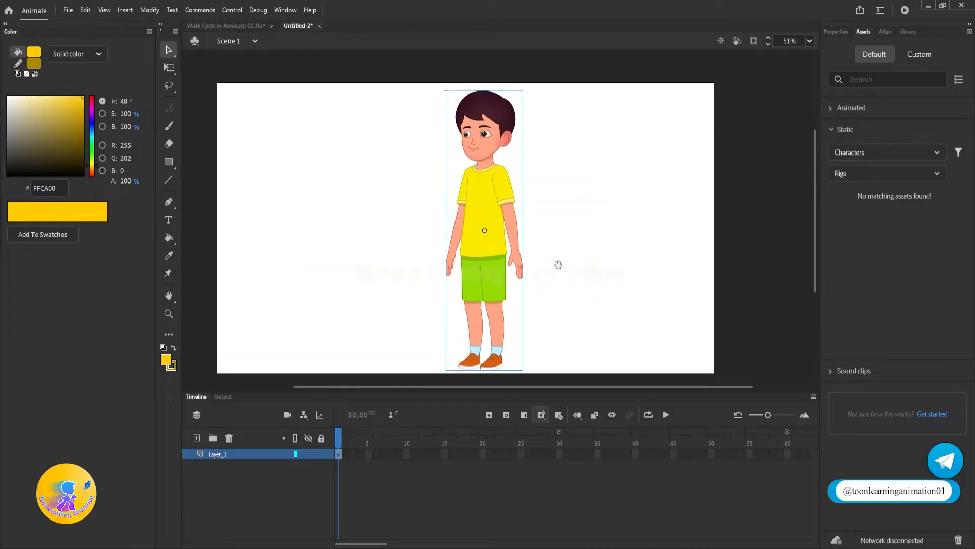
Return to the Walk Cycle in Animate CC document and paste a second boy beside the first
left_click(211, 26)
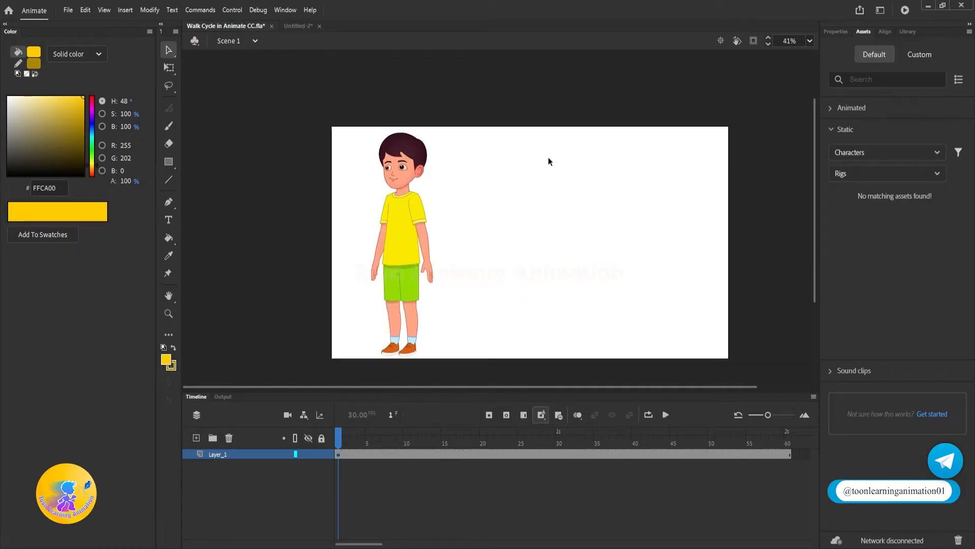
key("ctrl+v")
left_click(613, 205)
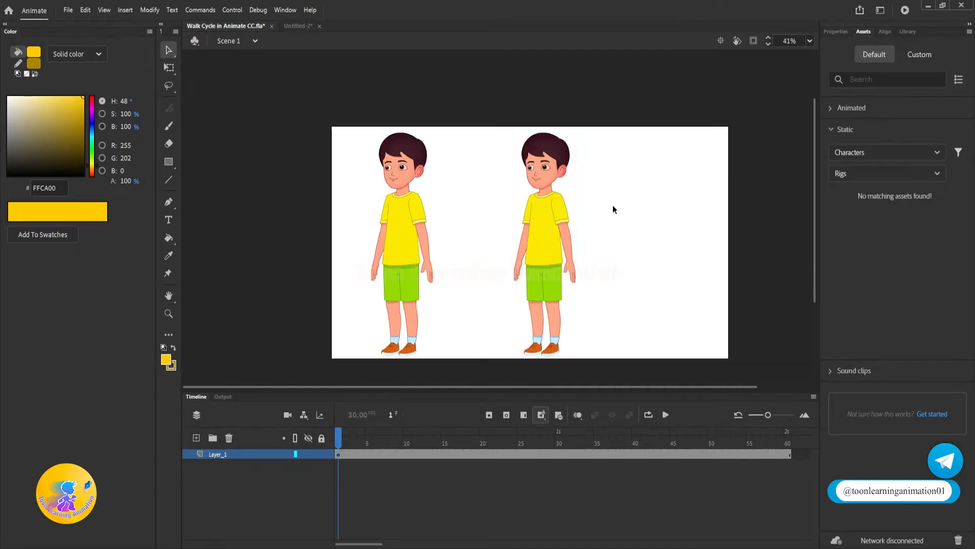
scroll(551, 233, "up", 2)
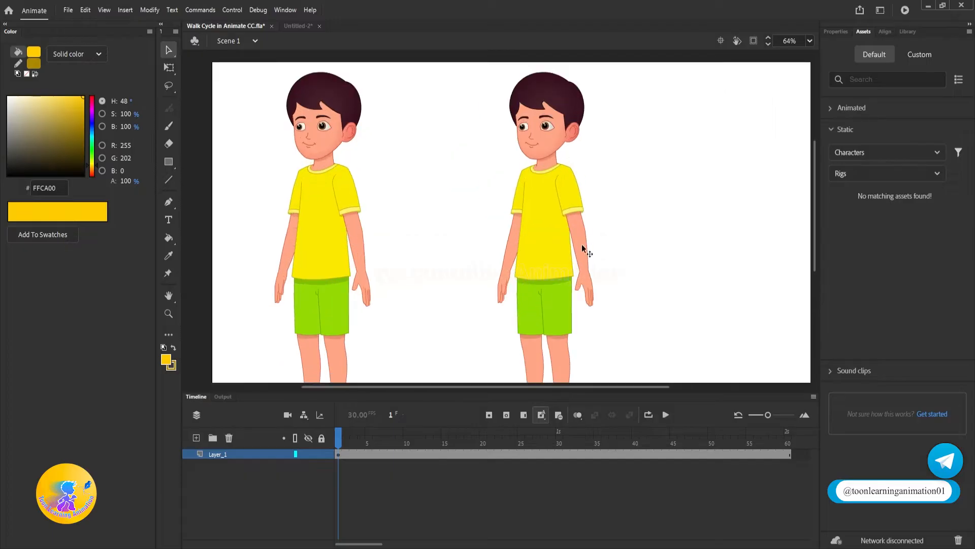
scroll(578, 245, "down", 1)
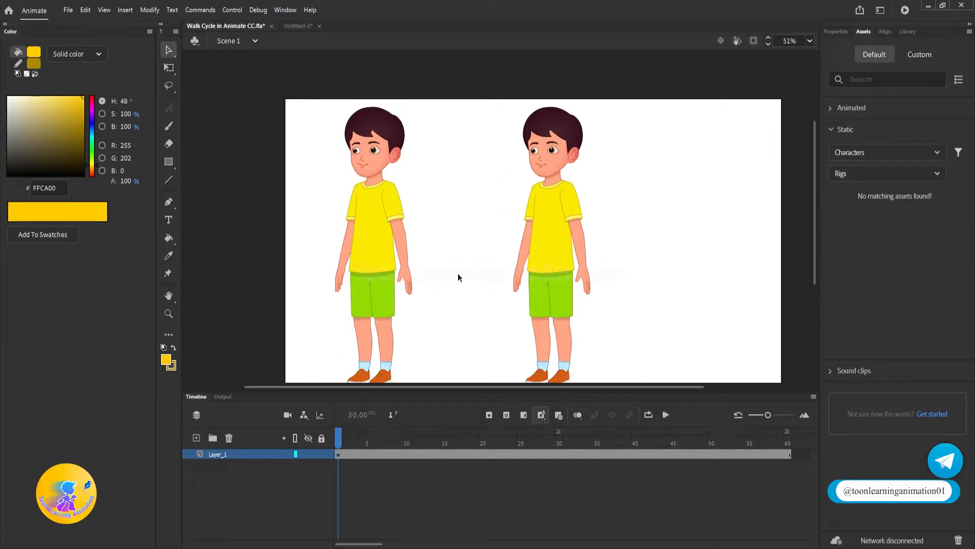
Inside the second boy, remove the classic tweens from frames 5 to 24 across all layers and return to Scene 1
double_click(565, 236)
left_click_drag(374, 458, 516, 523)
right_click(470, 513)
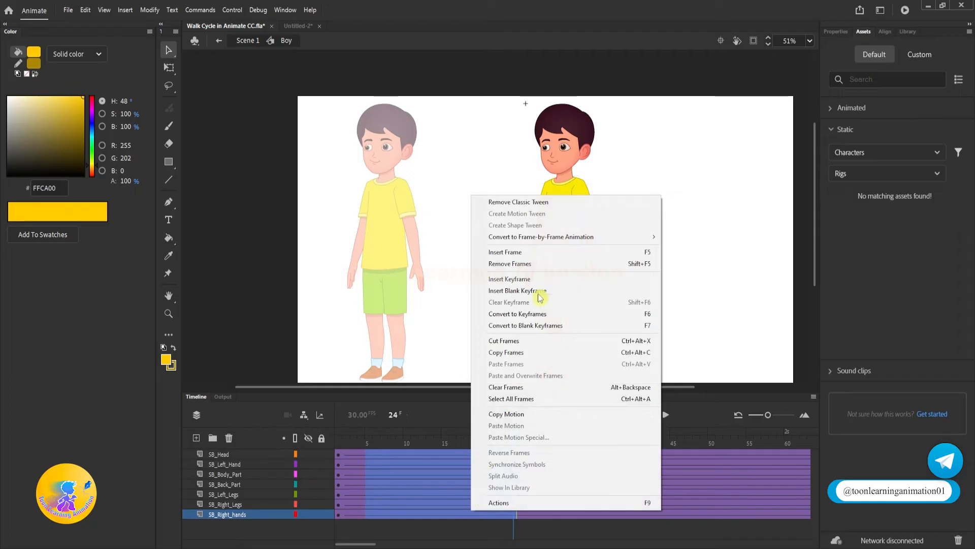
left_click(535, 202)
double_click(684, 254)
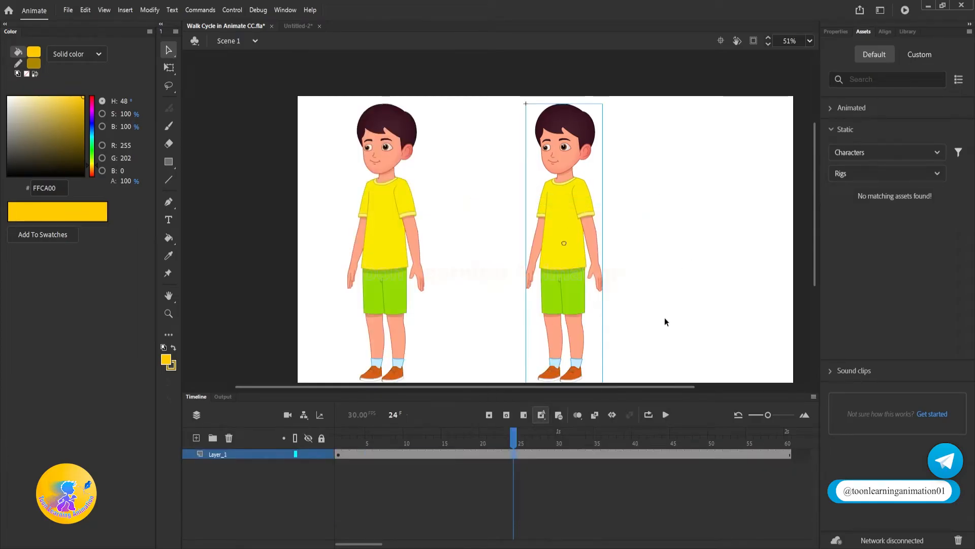
Inspect the first boy's inner timeline for tweens, and play both boys in Scene 1 from frame 1
double_click(391, 262)
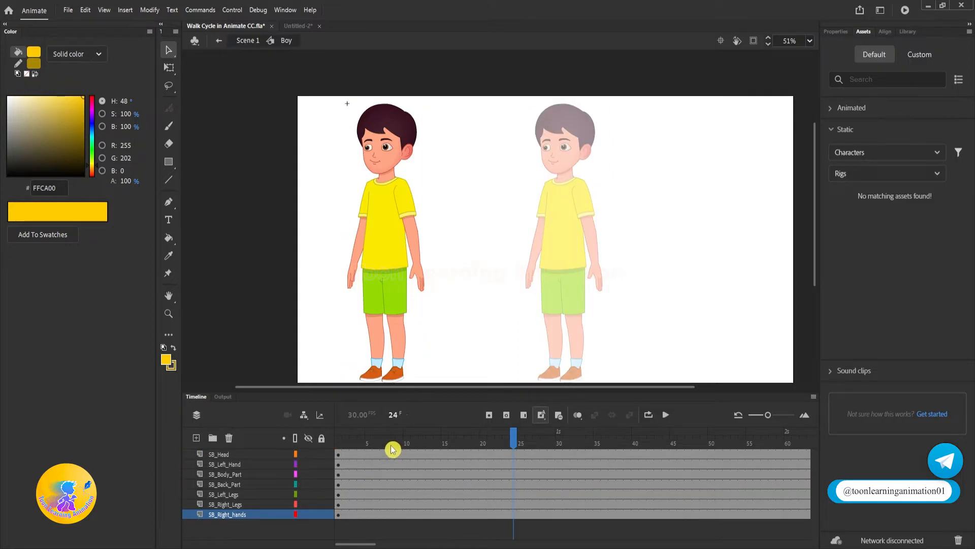
double_click(684, 274)
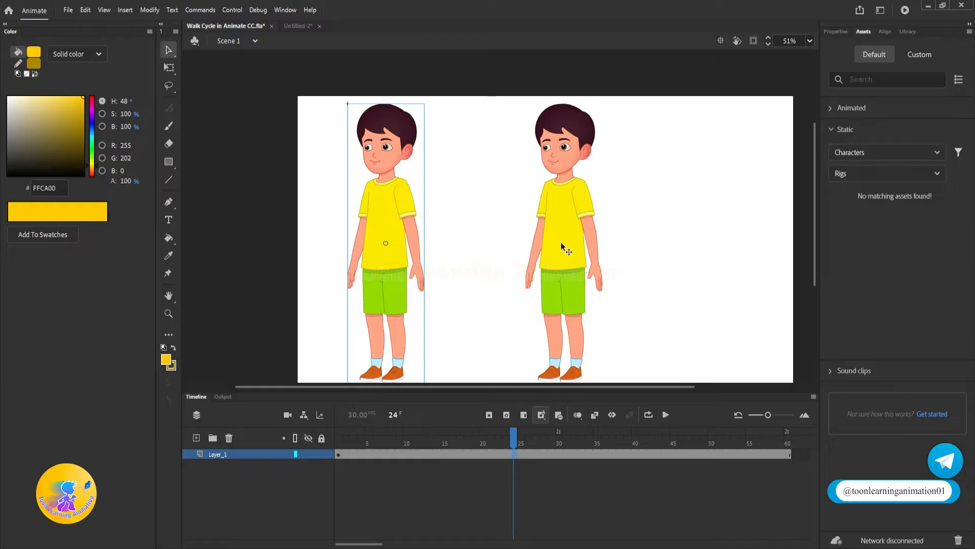
left_click(339, 443)
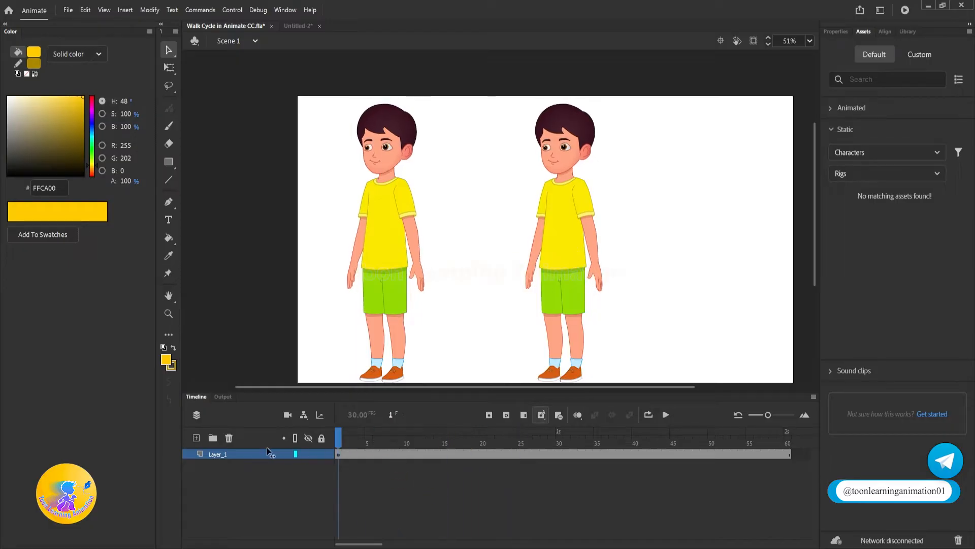
key("Return")
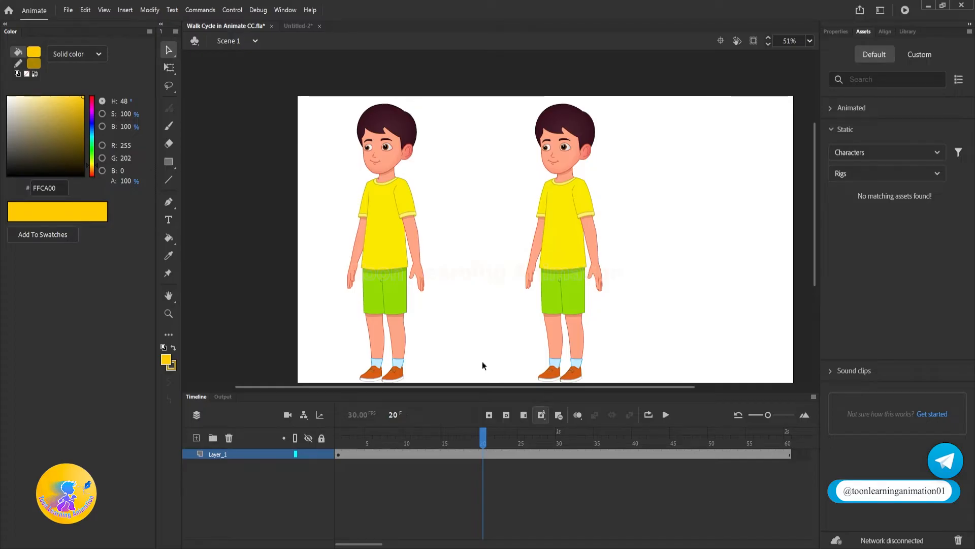
Undo the classic tween removal and check the first boy's inner timeline
left_click_drag(487, 440, 252, 438)
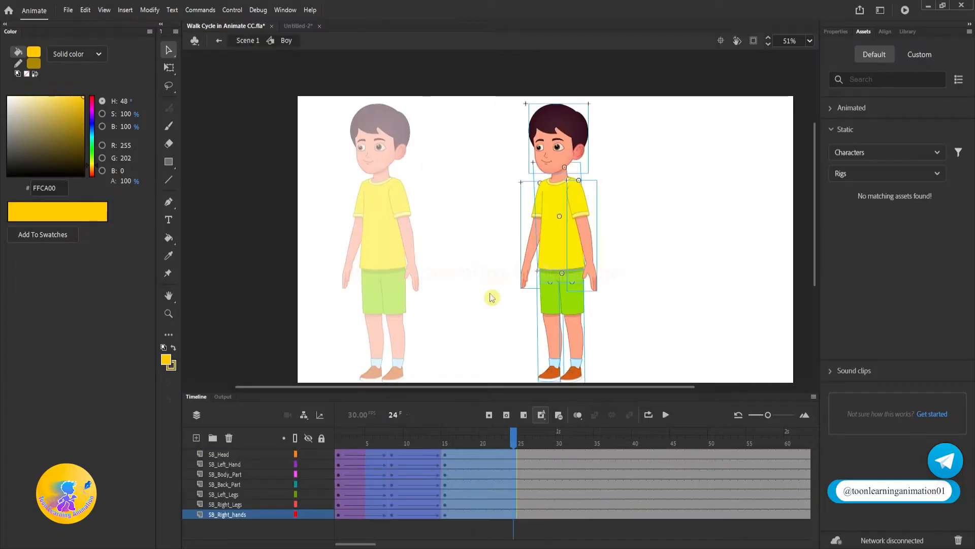
left_click(492, 297)
double_click(679, 287)
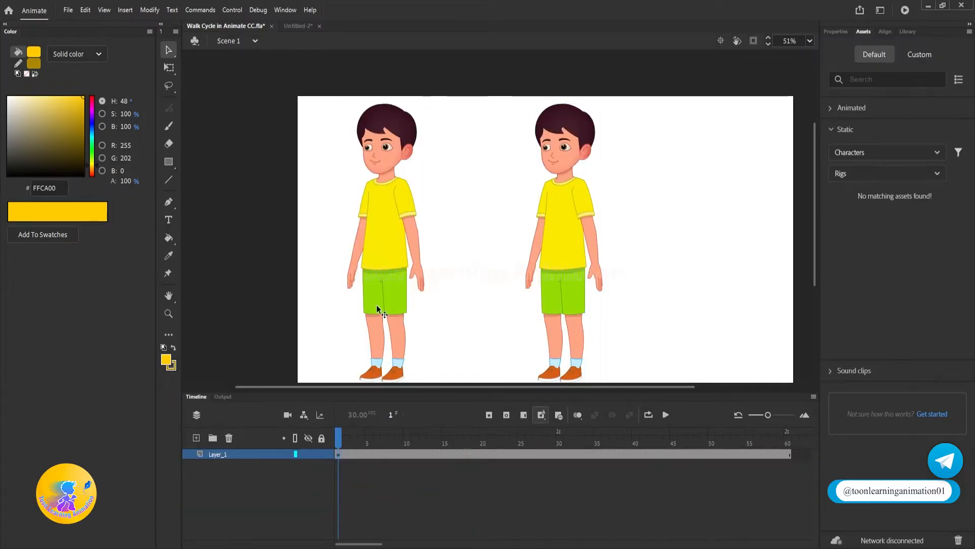
double_click(373, 270)
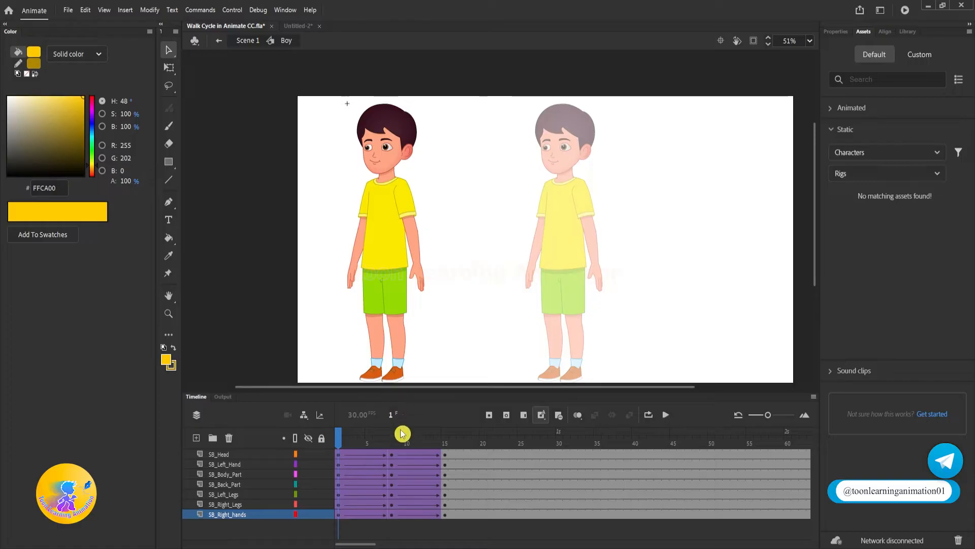
double_click(666, 291)
Inside the second boy, add a layer above SB_Head and draw a gold FFCA00 square over the shirt
double_click(570, 250)
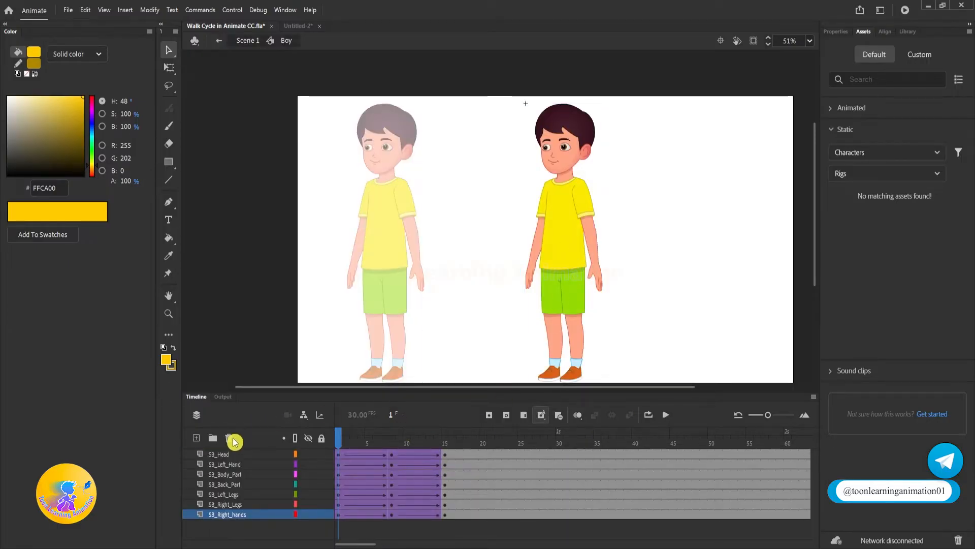
left_click(225, 455)
left_click(196, 437)
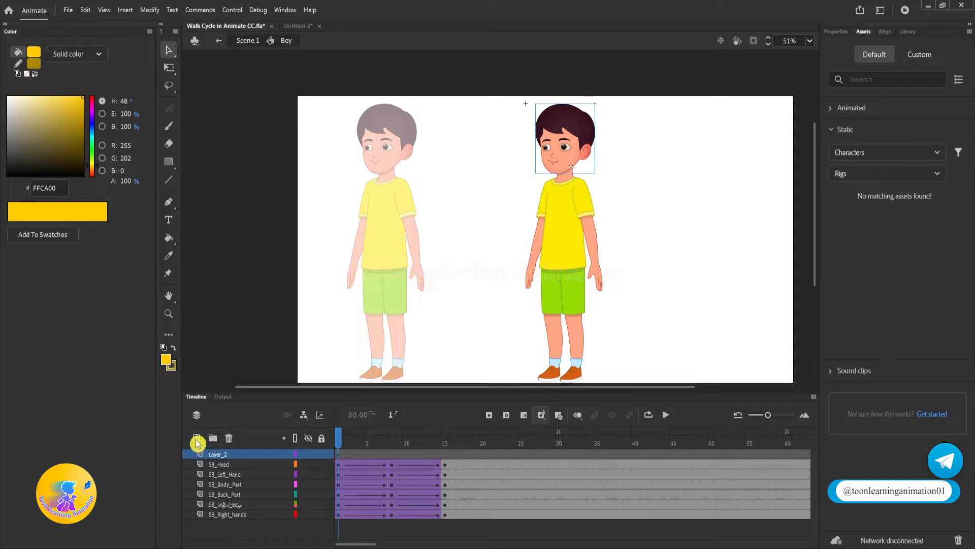
left_click(168, 161)
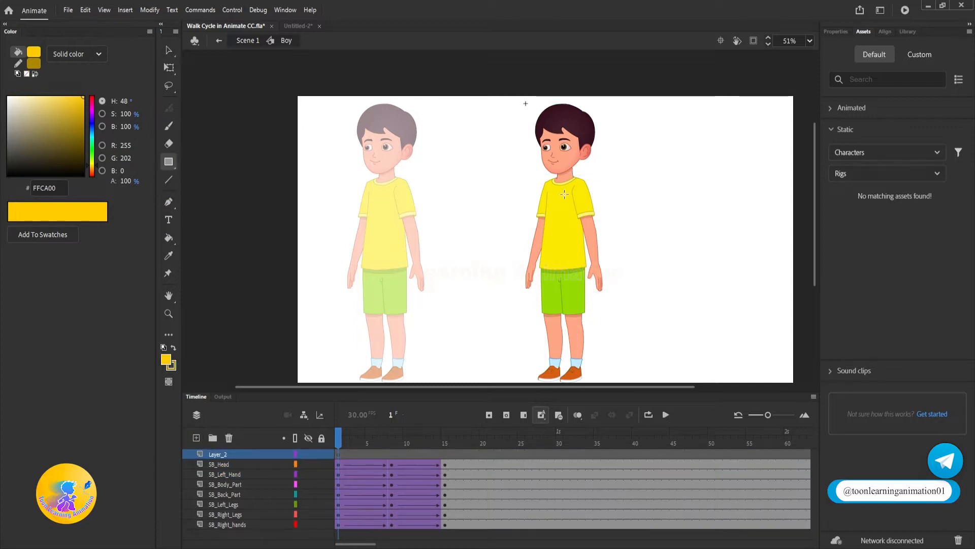
left_click_drag(547, 193, 588, 235)
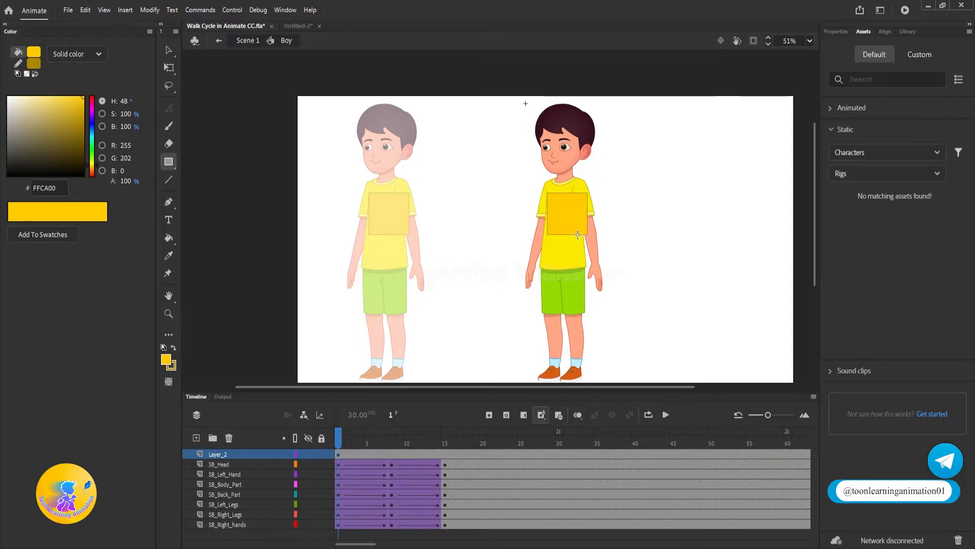
key("v")
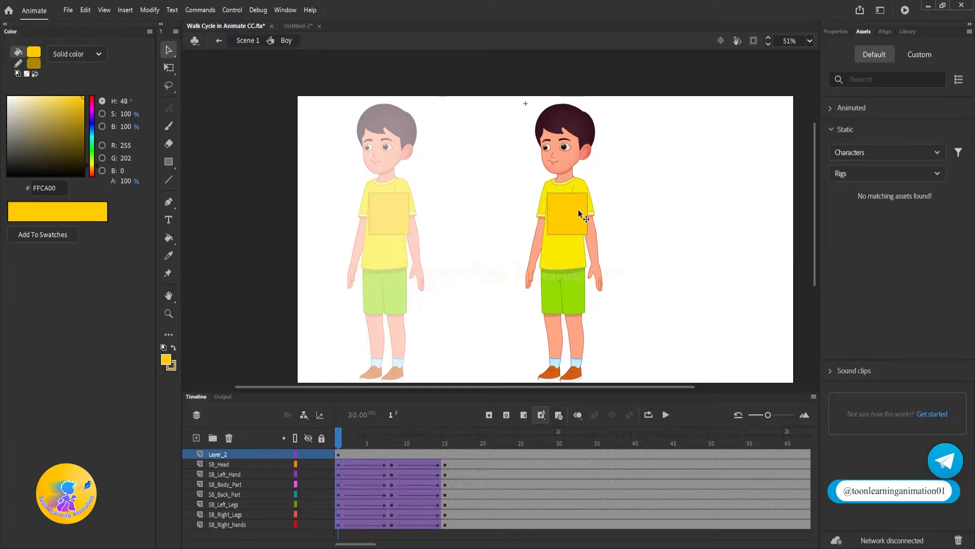
double_click(669, 231)
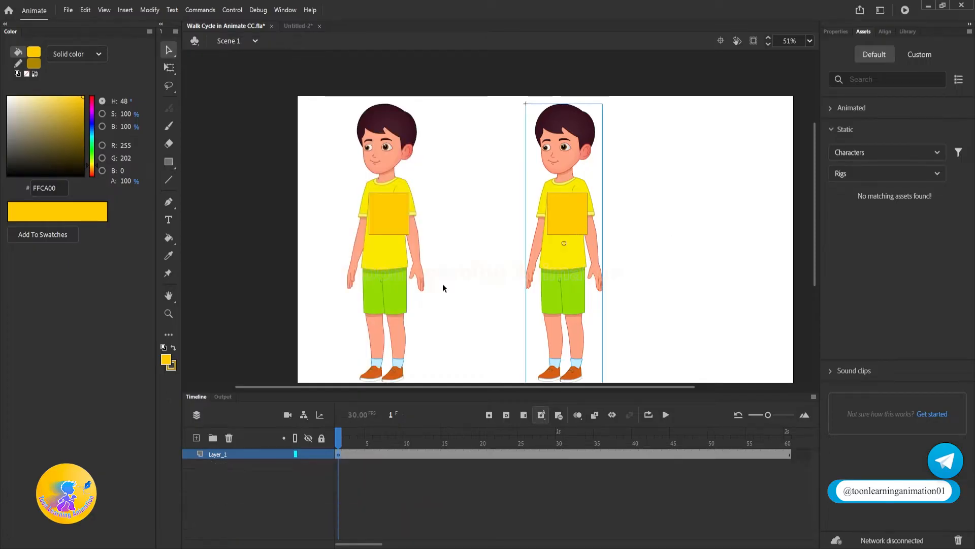
Open the first boy, delete the layer holding the gold square, and return to Scene 1
double_click(381, 221)
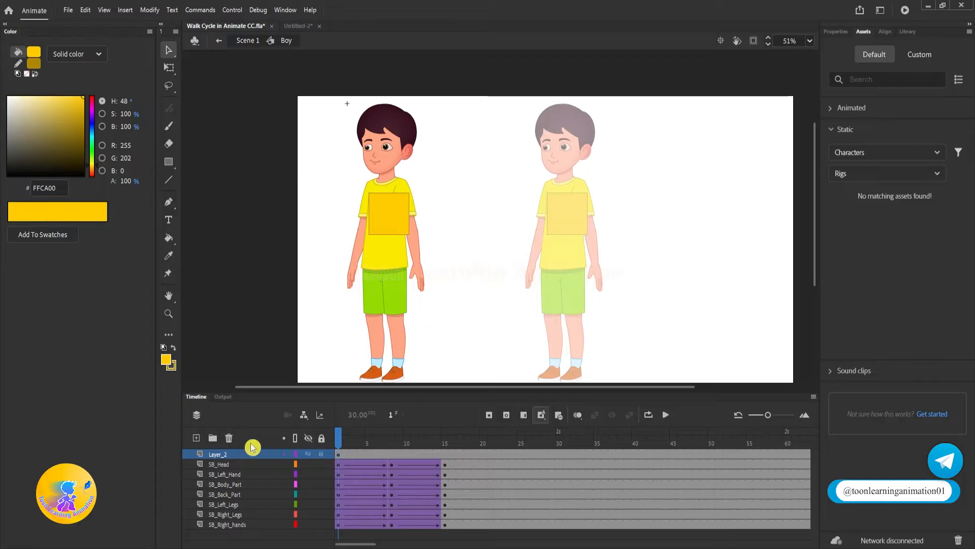
left_click(231, 438)
double_click(635, 272)
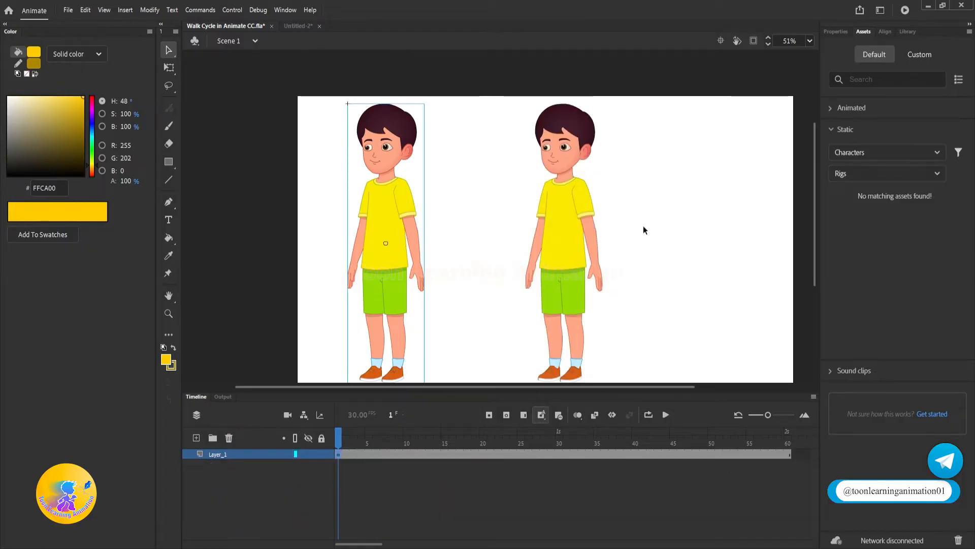
Remove the second boy from Scene 1 and switch to the Untitled-2 document with its whole stage in view
left_click_drag(579, 219, 301, 33)
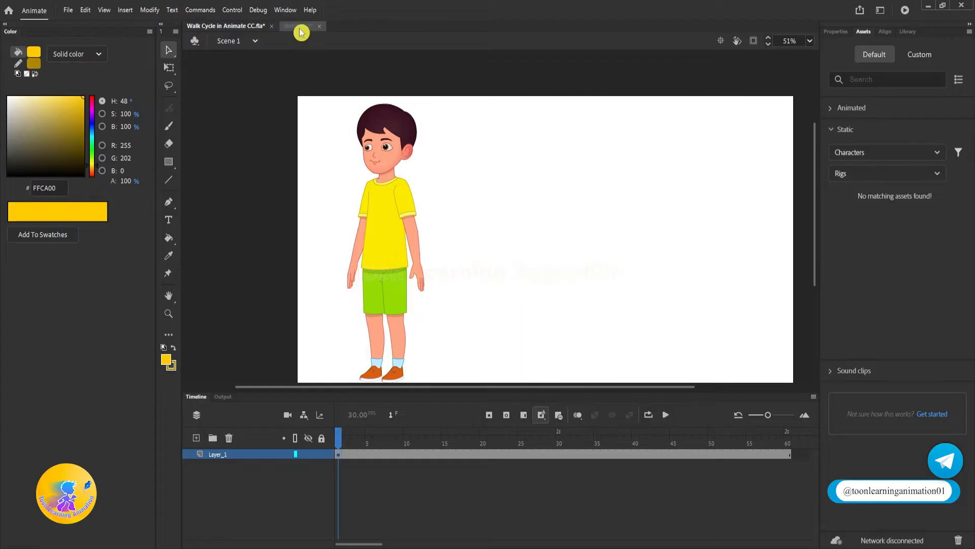
left_click(300, 29)
scroll(557, 221, "down", 2)
left_click_drag(559, 251, 585, 257)
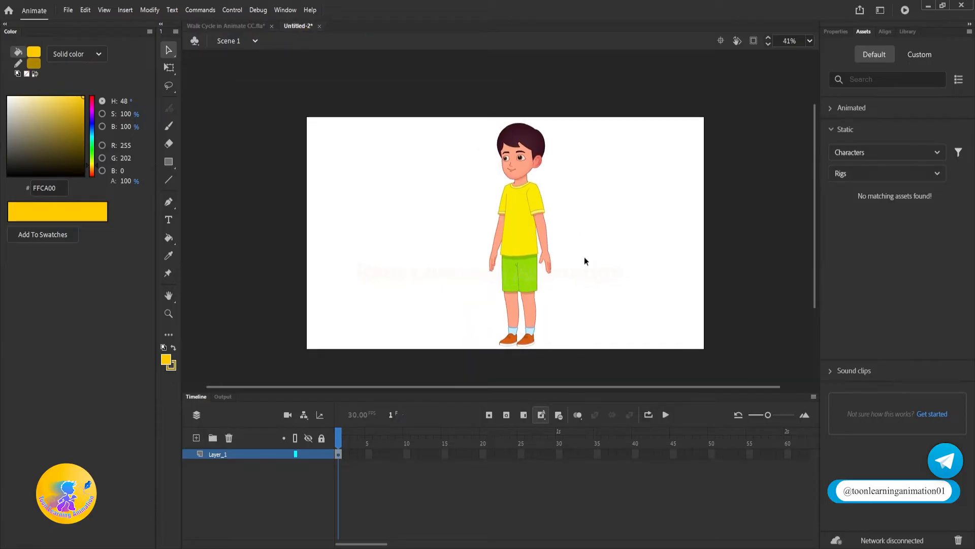
Open the boy symbol and clear the keyframes after frame 1 on all its layers
scroll(527, 261, "up", 1)
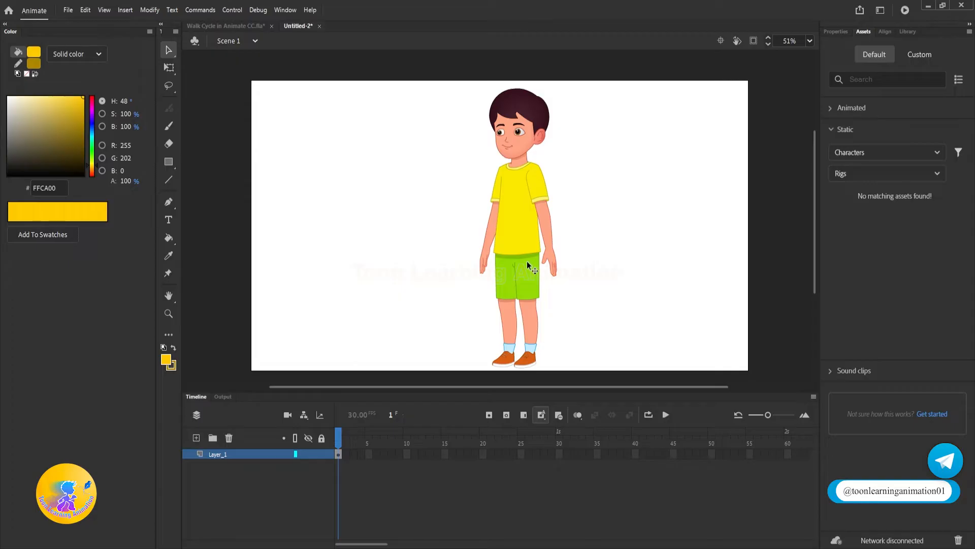
double_click(523, 255)
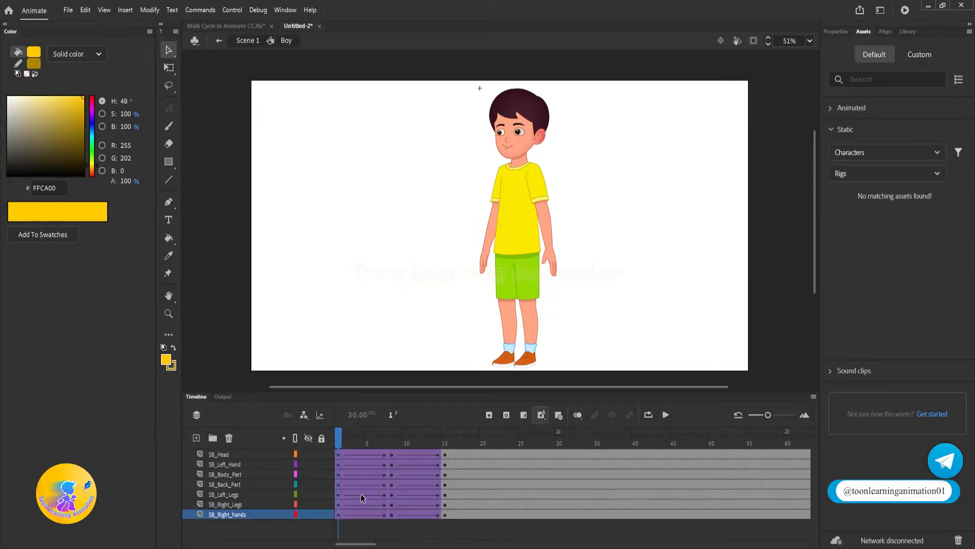
left_click_drag(379, 463, 551, 531)
key("shift+F6")
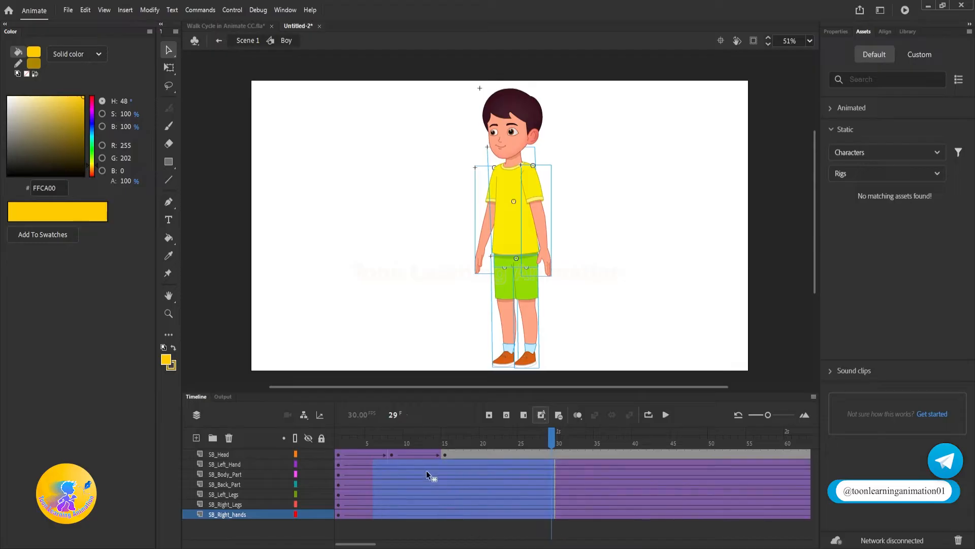
left_click_drag(370, 452, 521, 454)
left_click(382, 454)
left_click(392, 454)
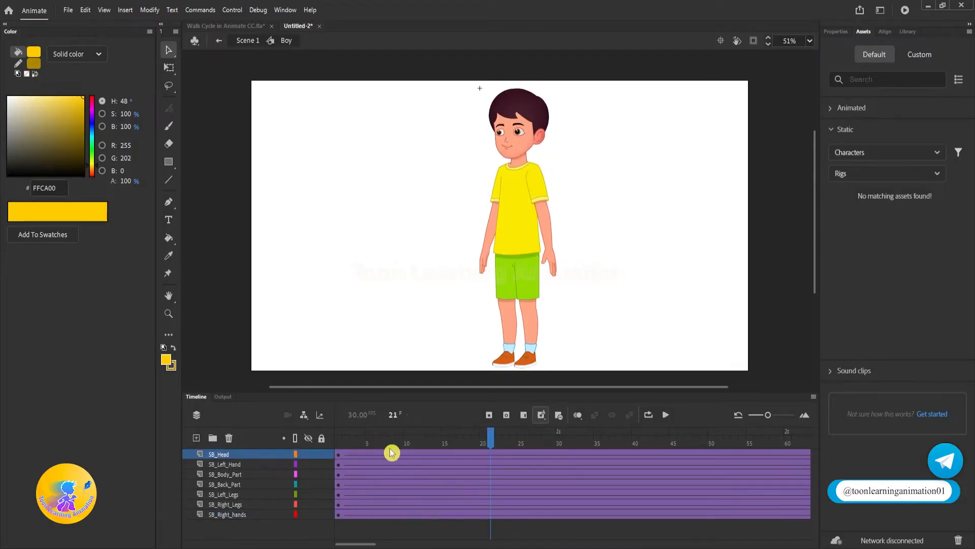
Remove the classic tween from all layers of the boy symbol
left_click(400, 464)
left_click_drag(398, 463, 490, 514)
right_click(449, 501)
left_click(482, 189)
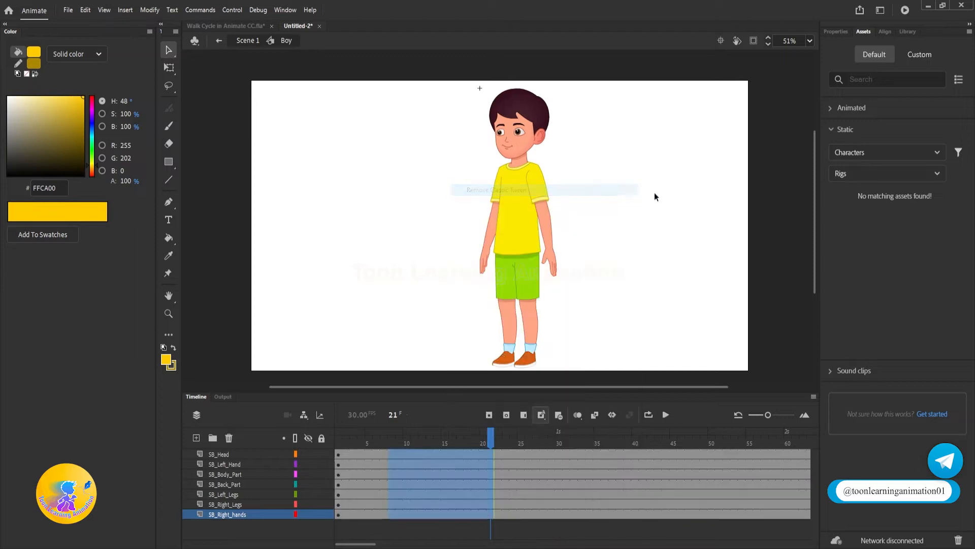
left_click(655, 195)
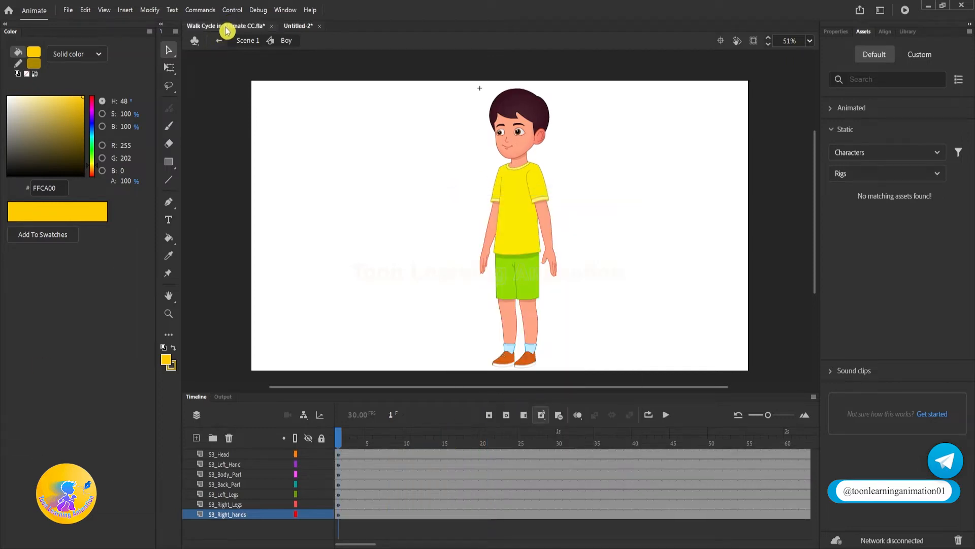
Check the boy's inner timeline in the Walk Cycle in Animate CC document, then return to Untitled-2
left_click(226, 26)
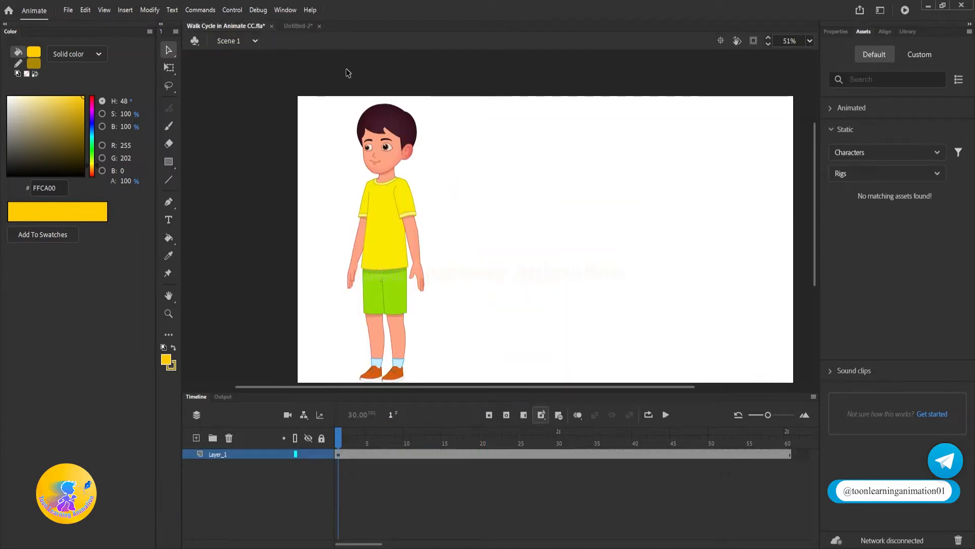
double_click(383, 232)
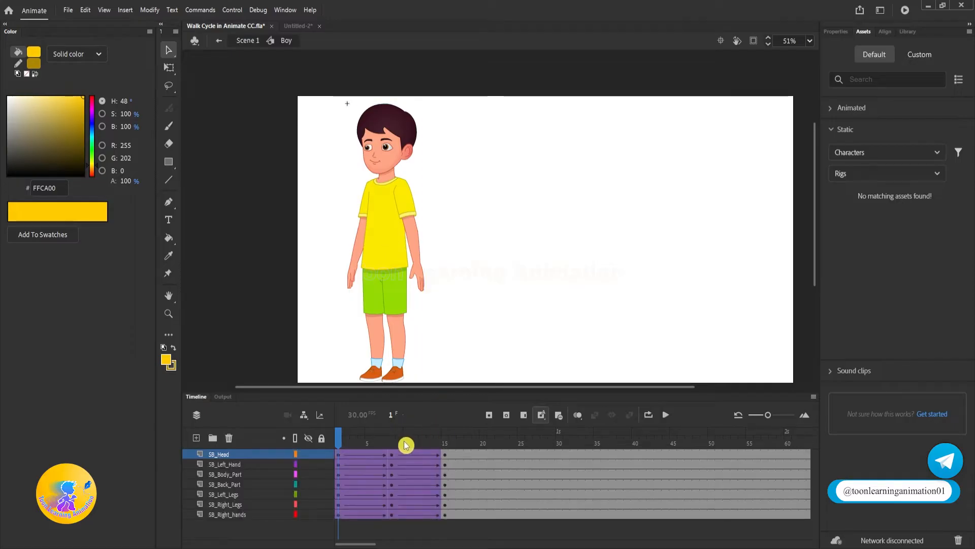
double_click(512, 284)
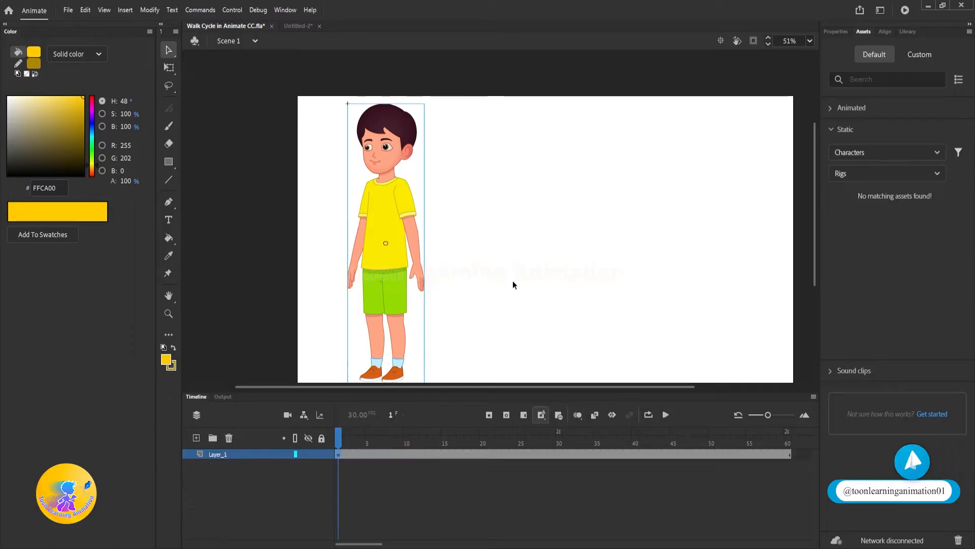
left_click(299, 26)
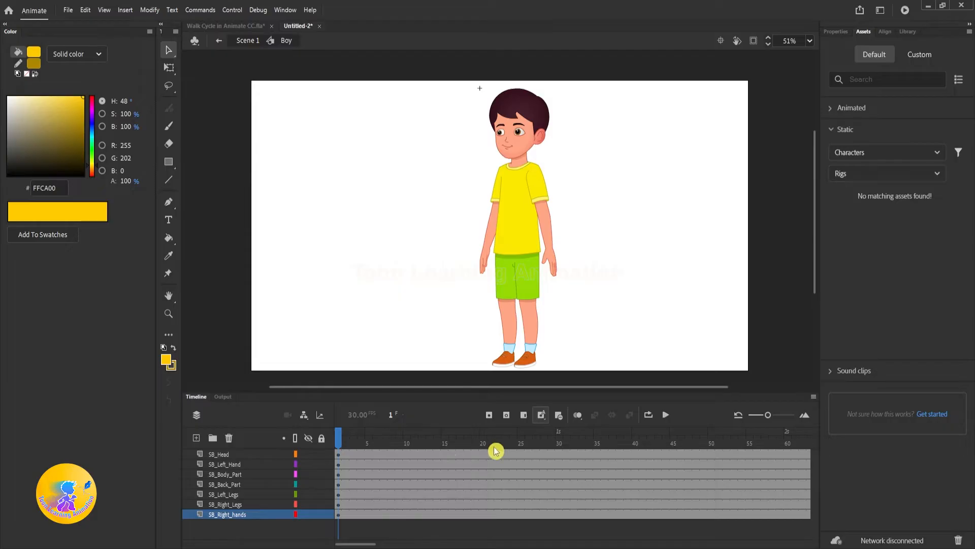
Remove the surplus frames on all of the boy's layers so that they end at frame 20
left_click_drag(482, 453, 836, 532)
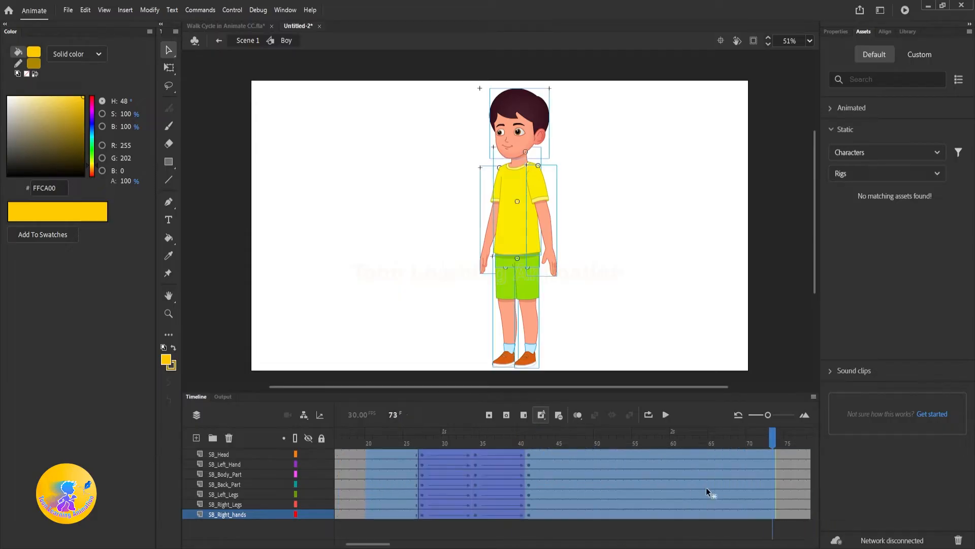
key("shift+F5")
left_click_drag(389, 444, 172, 435)
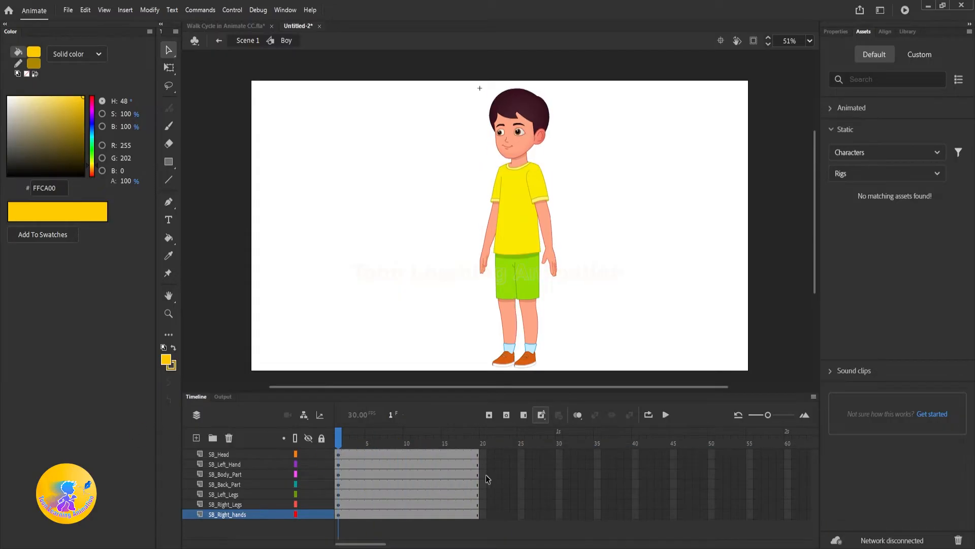
left_click(477, 447)
key("F5")
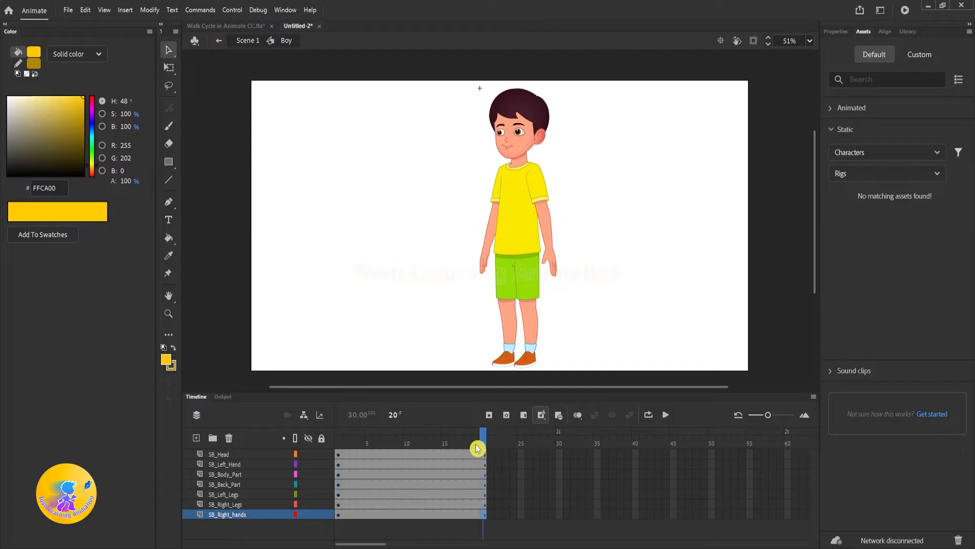
Inside the SB Right hands symbol, clear the extra keyframes and classic tweens on all layers, and return to the boy
double_click(482, 261)
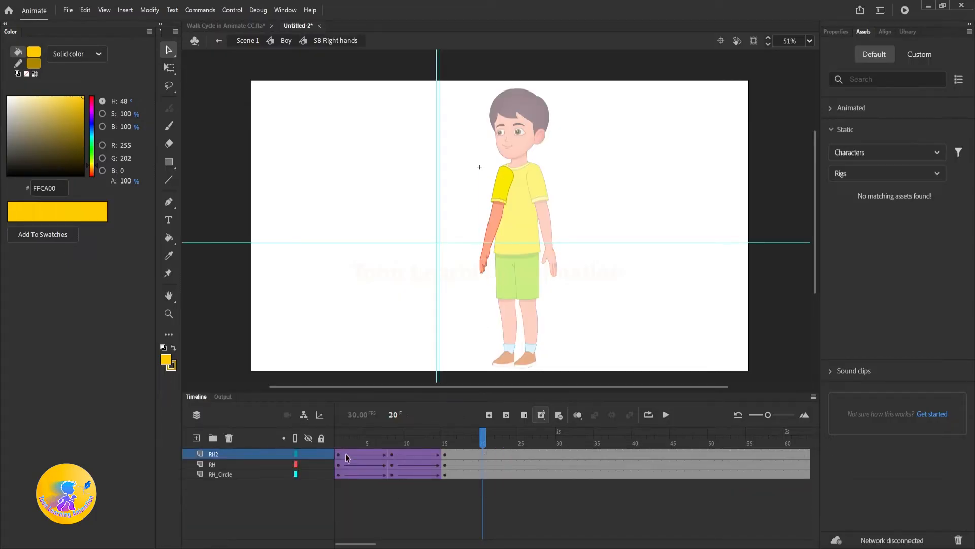
left_click_drag(373, 455, 532, 496)
right_click(409, 467)
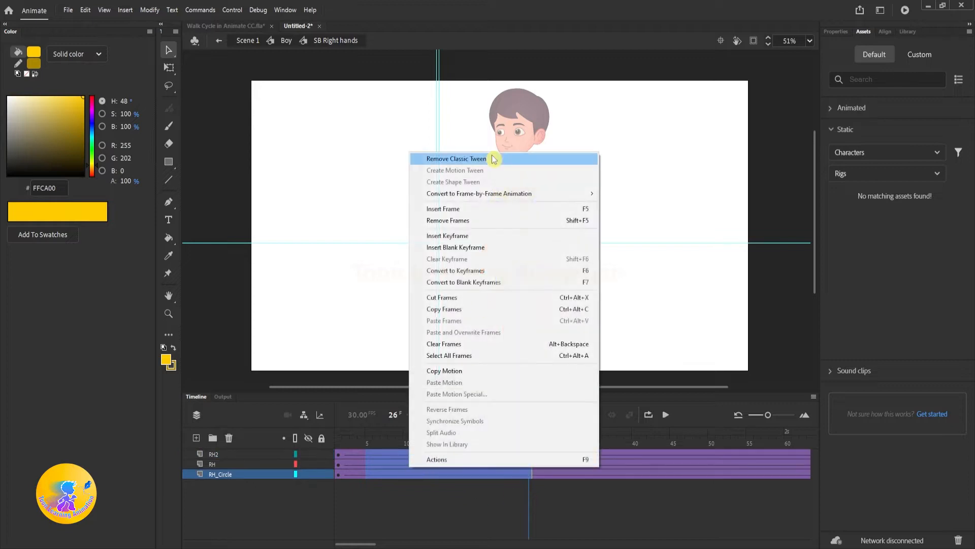
left_click(491, 158)
double_click(557, 166)
Clear the extra keyframes and classic tweens inside the left hand symbol, and check inside the left leg symbol
double_click(548, 216)
left_click_drag(370, 455, 552, 495)
right_click(456, 469)
left_click(563, 159)
double_click(568, 168)
double_click(529, 353)
double_click(542, 312)
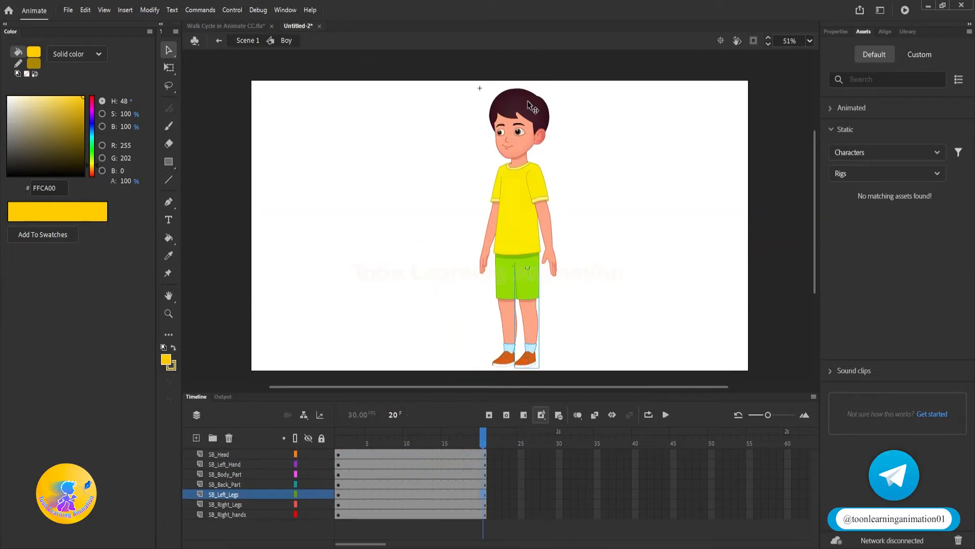
Inside the SB Head symbol, clear the extra keyframes and classic tweens on all layers, and return to the boy
double_click(528, 104)
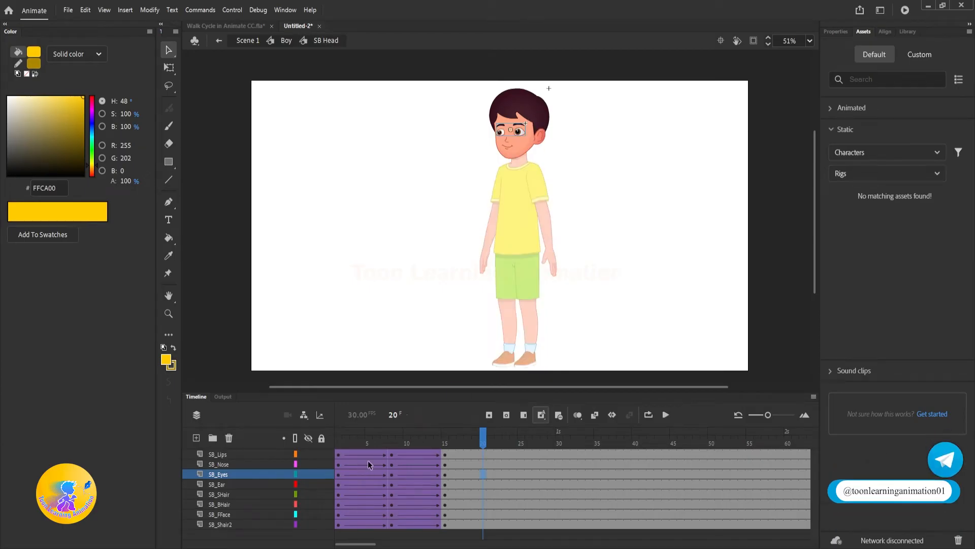
left_click_drag(366, 454, 481, 533)
right_click(450, 523)
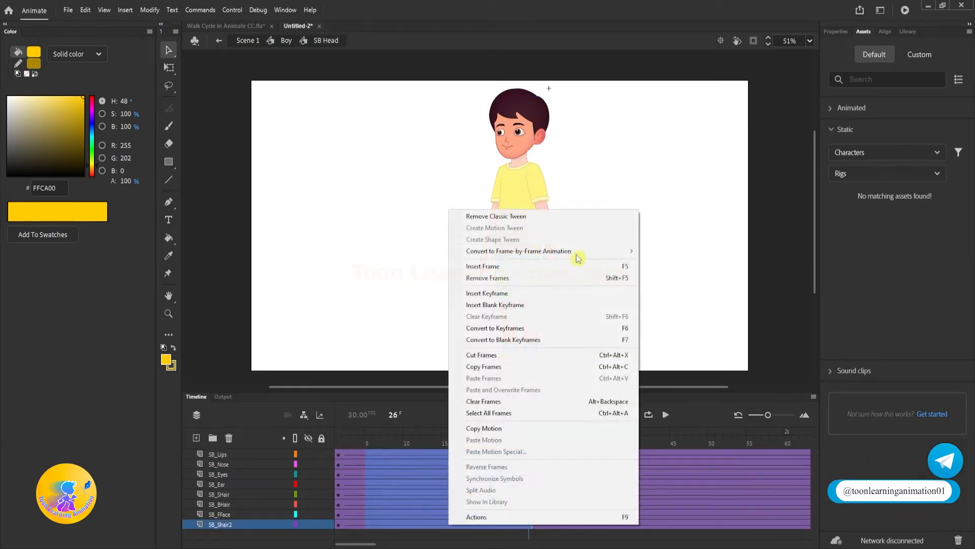
left_click(515, 222)
left_click_drag(356, 543, 420, 543)
left_click_drag(425, 449, 653, 544)
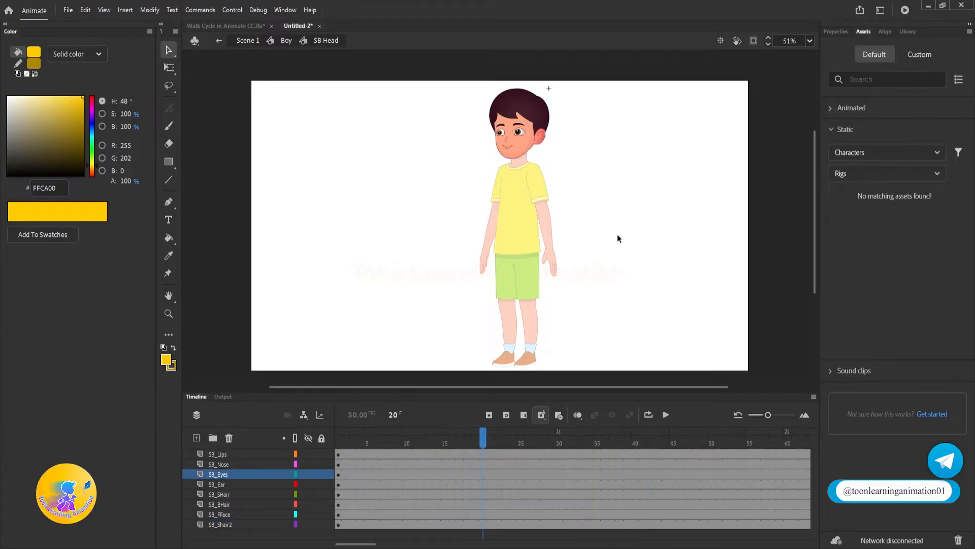
double_click(621, 254)
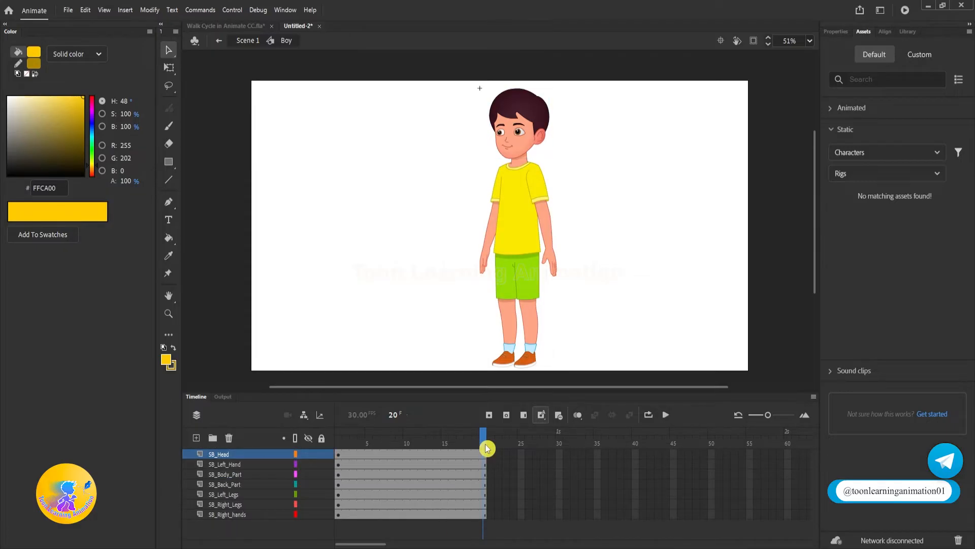
At frame 1, rotate the SB_Left_Hand arm forward across the body around its shoulder with Free Transform
left_click_drag(486, 448, 285, 438)
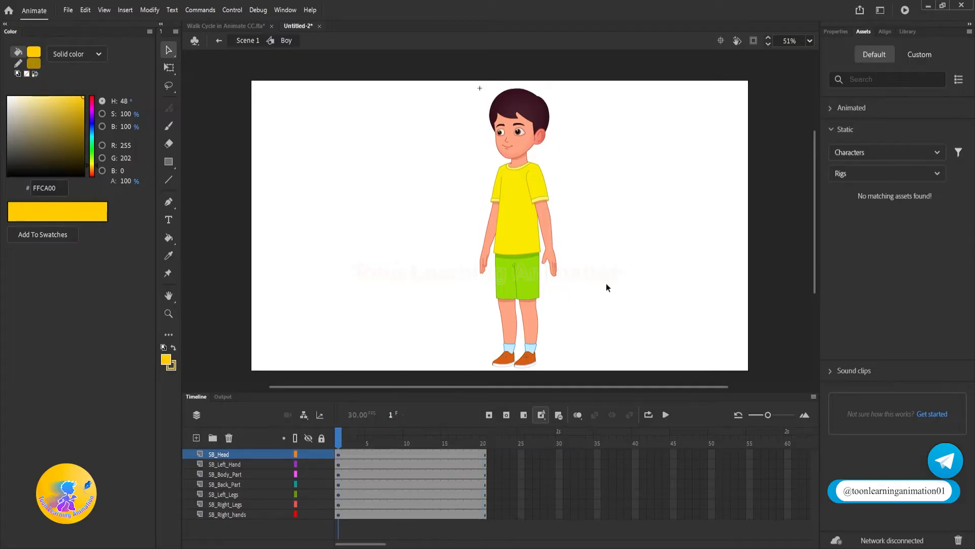
left_click_drag(608, 286, 611, 226)
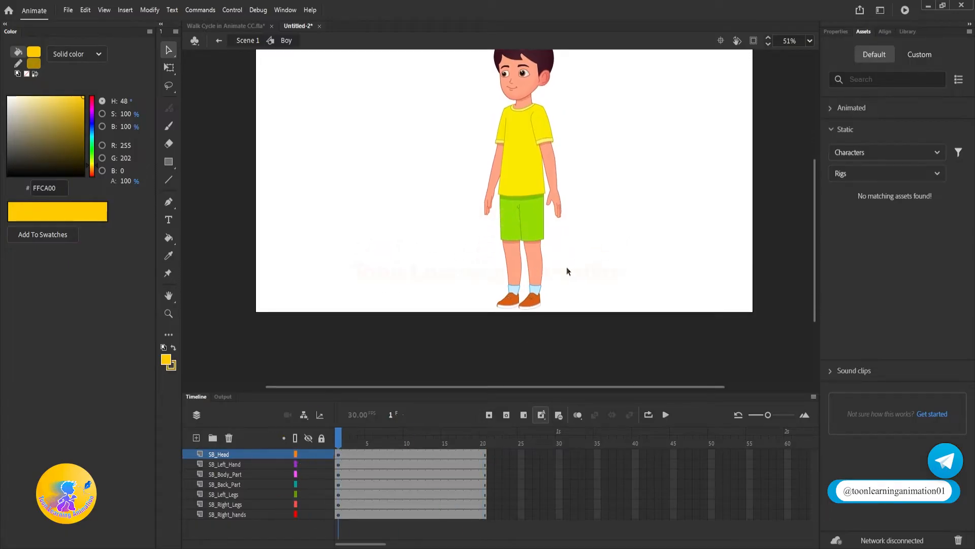
left_click_drag(586, 258, 588, 279)
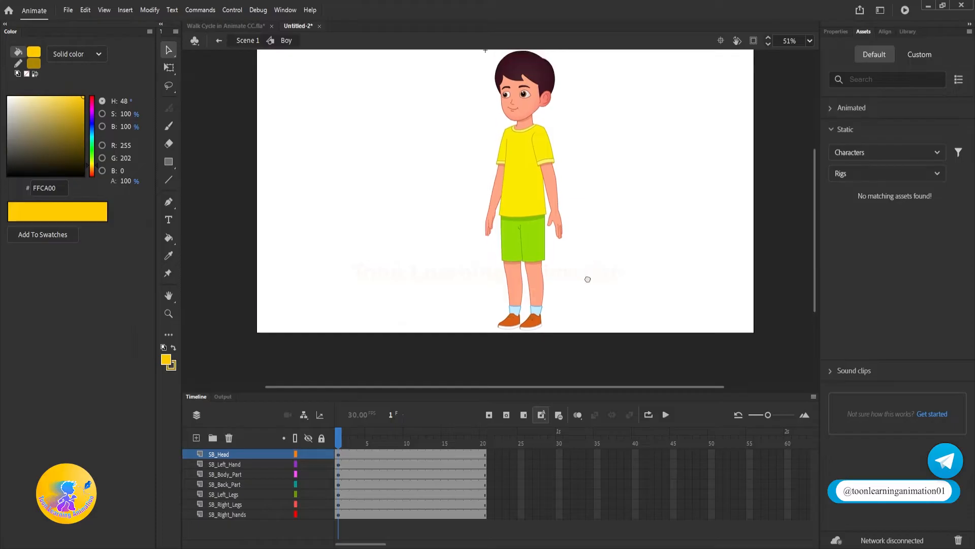
scroll(553, 172, "up", 2)
key("q")
scroll(543, 175, "down", 1)
left_click_drag(614, 222, 574, 221)
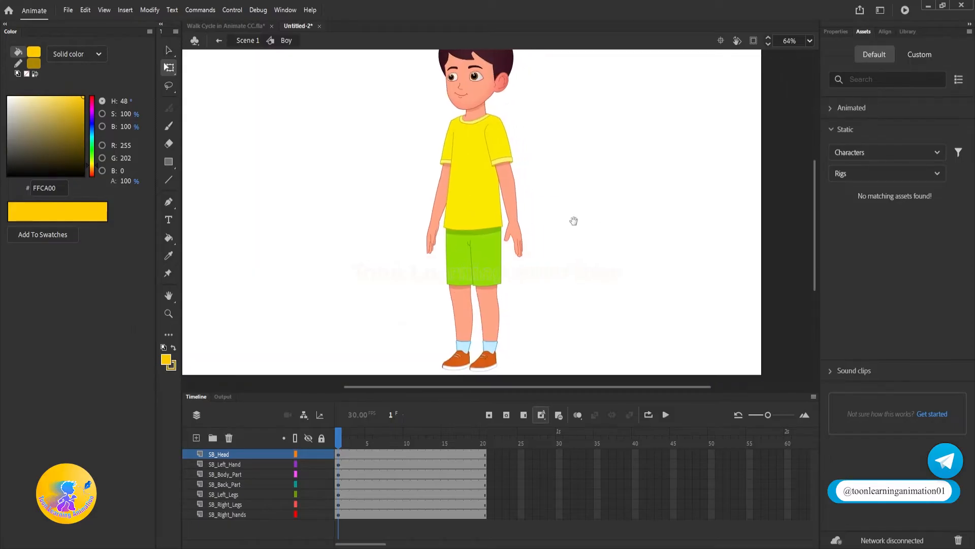
left_click(509, 227)
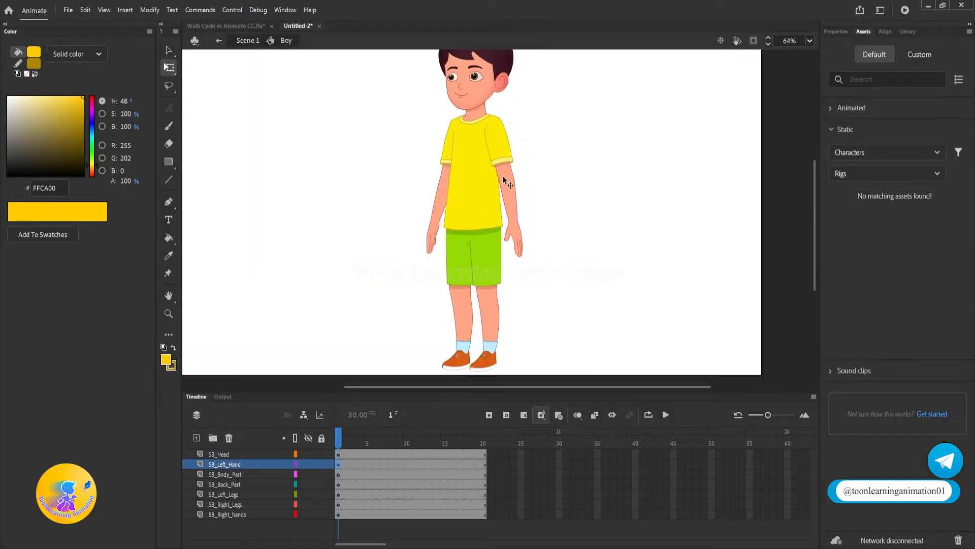
scroll(513, 223, "up", 2)
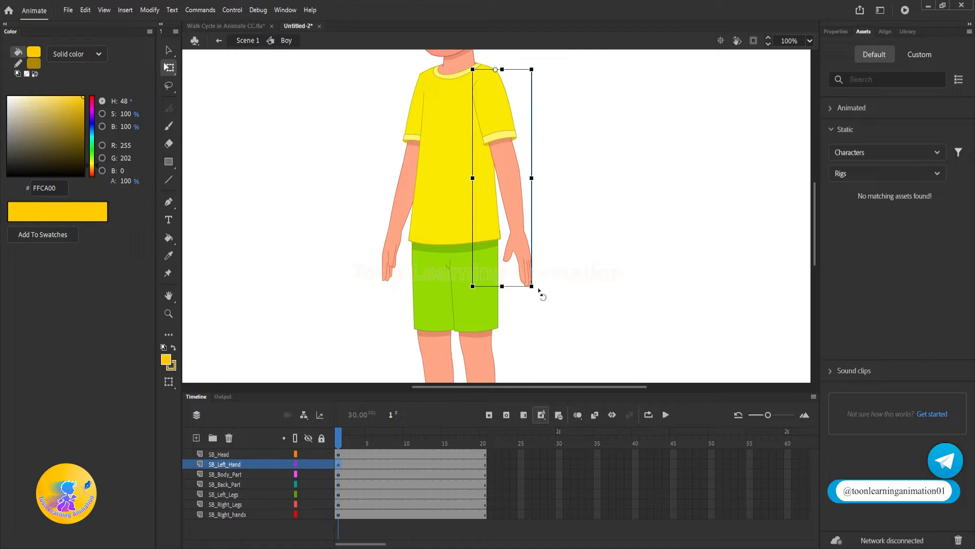
left_click_drag(542, 290, 394, 290)
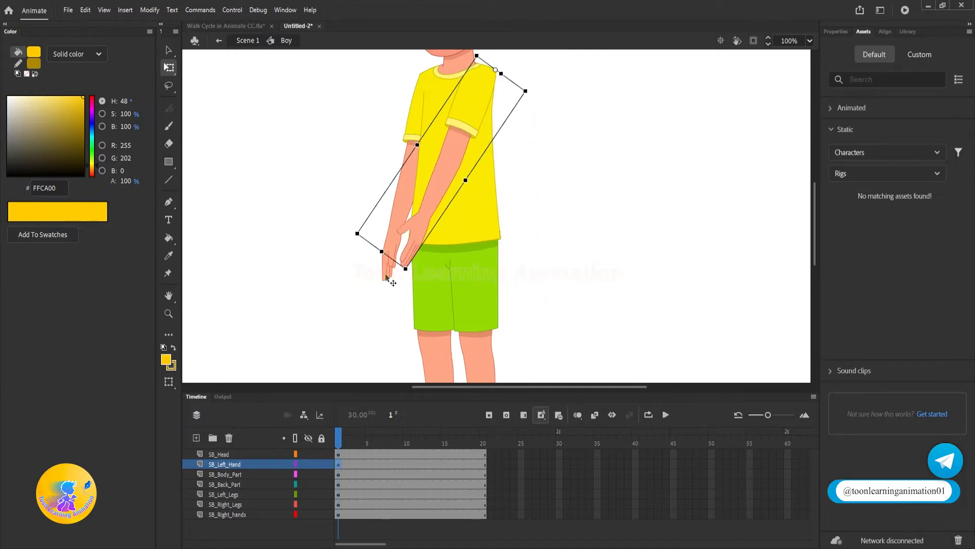
Rotate the SB_Right_hands arm backward around its shoulder so that its hand reaches behind the body
left_click(386, 276)
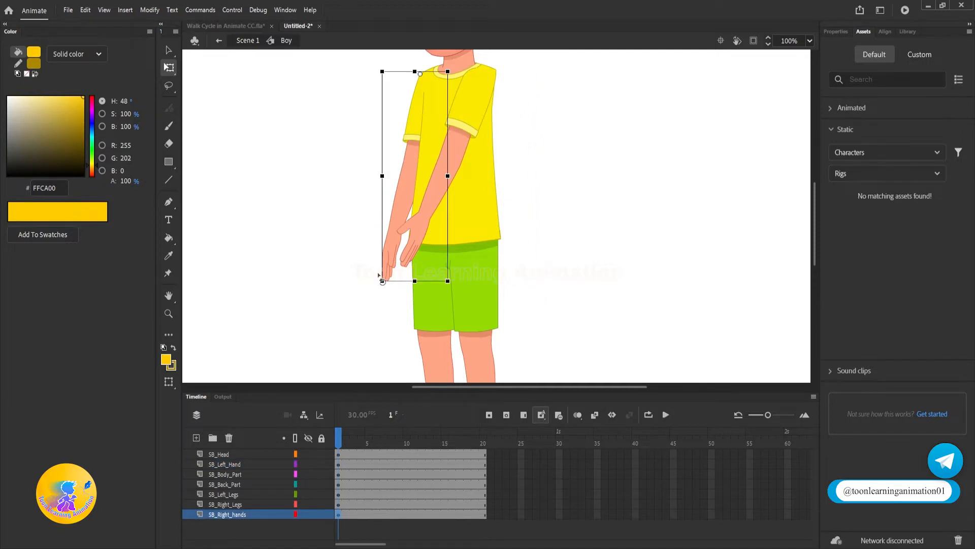
left_click_drag(381, 277, 511, 297)
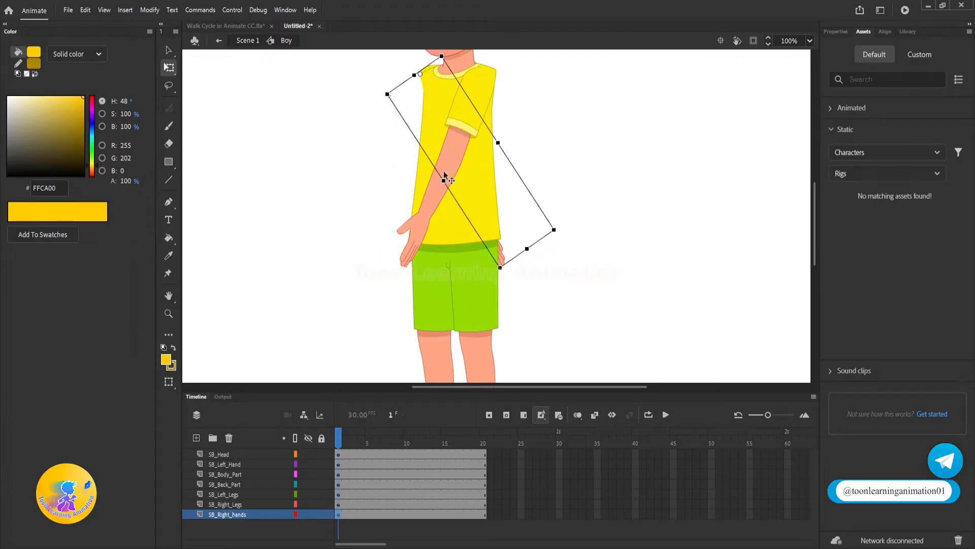
left_click(445, 159)
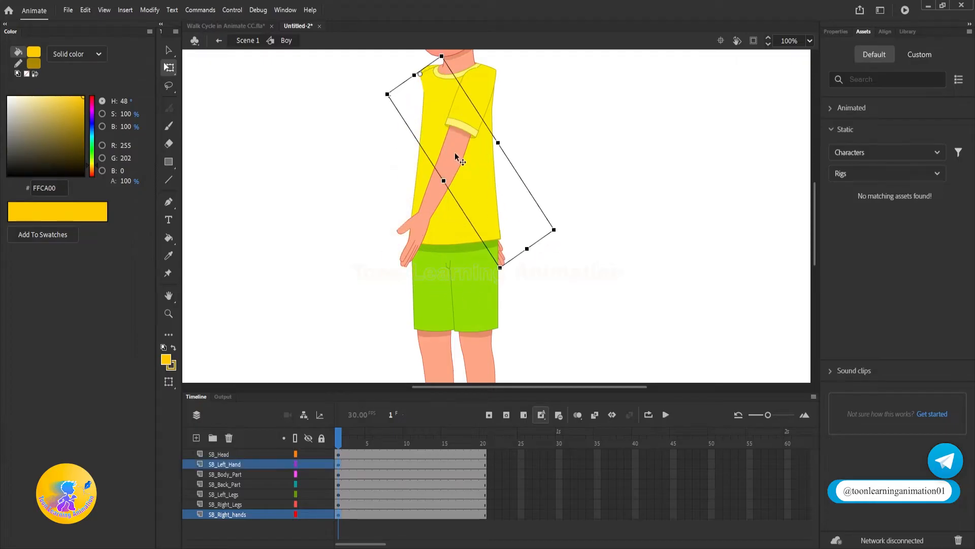
scroll(517, 219, "up", 3)
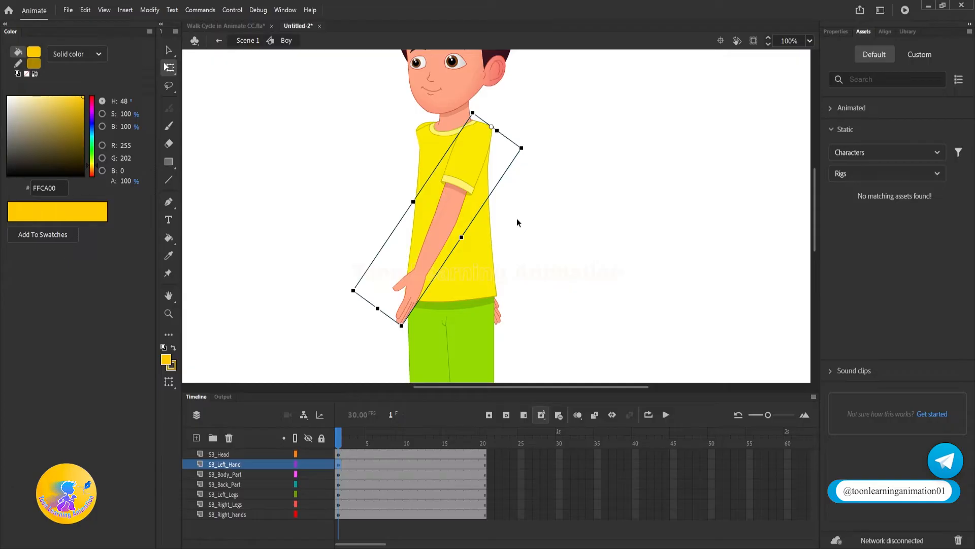
scroll(517, 222, "down", 2)
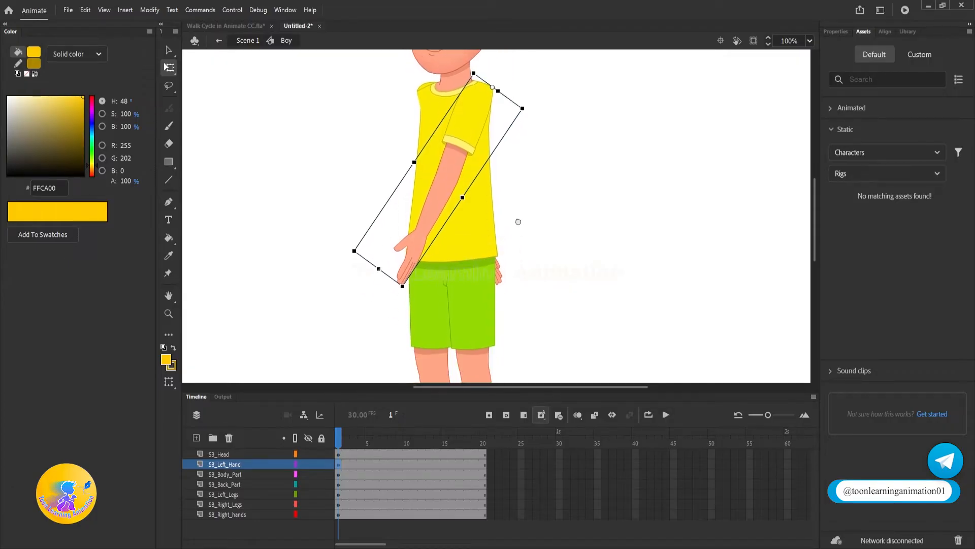
left_click_drag(517, 221, 517, 223)
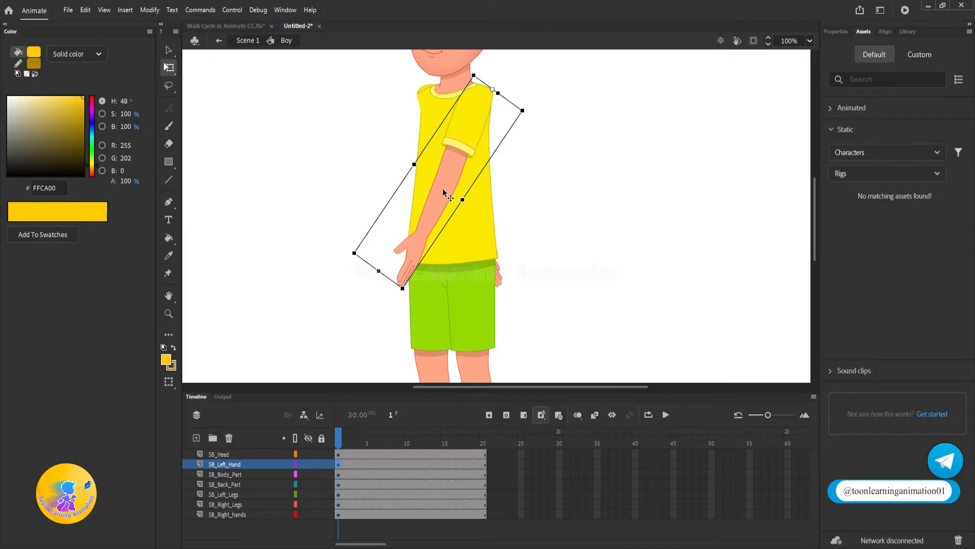
Try rotating the SB_Left_Legs leg backward around its hip with Free Transform
scroll(514, 263, "down", 3)
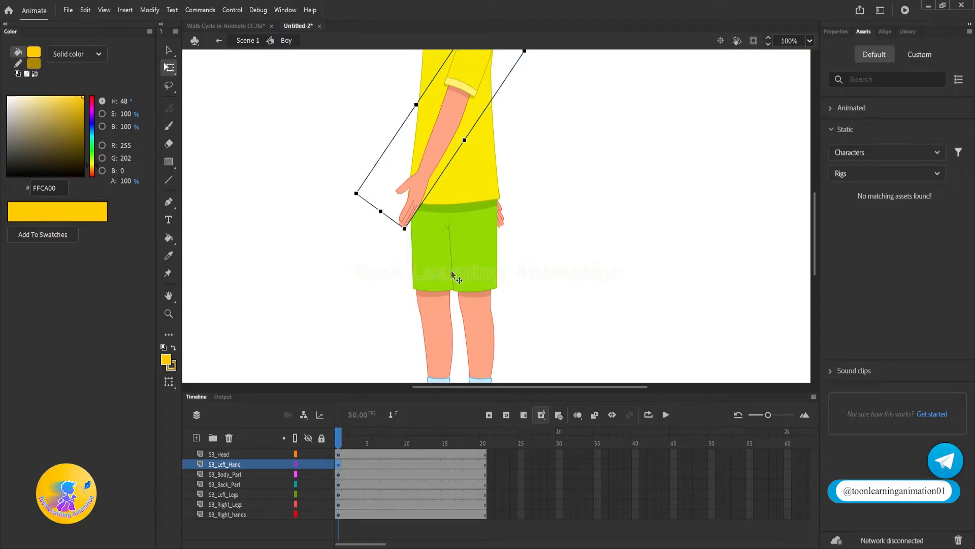
scroll(477, 258, "down", 3)
left_click(486, 318)
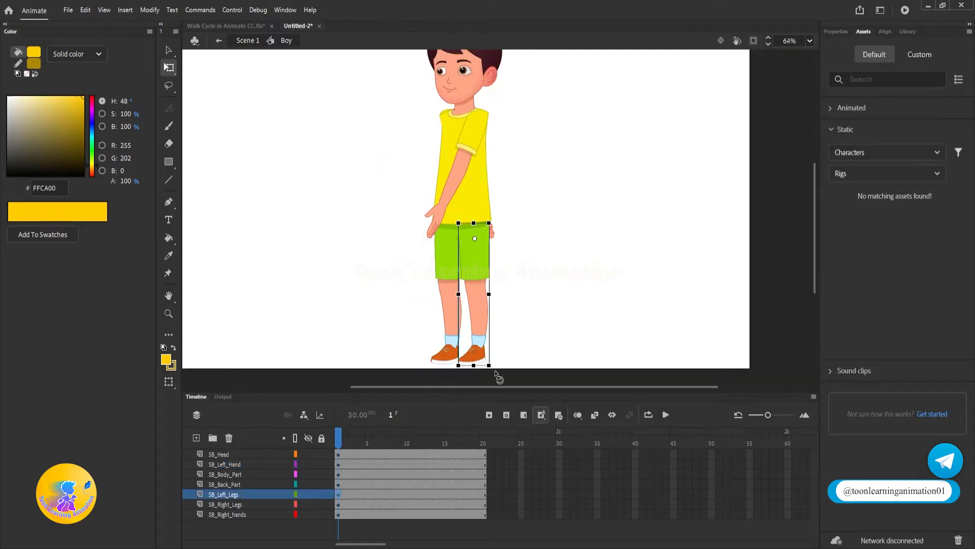
left_click_drag(496, 374, 547, 375)
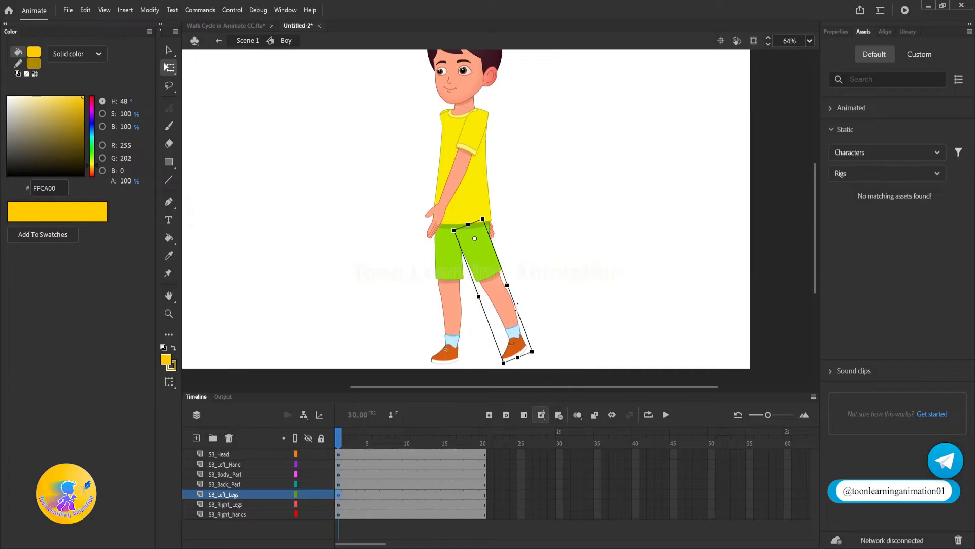
Try rotating the SB_Right_Legs leg forward around its hip to open the stride
left_click(457, 308)
scroll(457, 304, "up", 3)
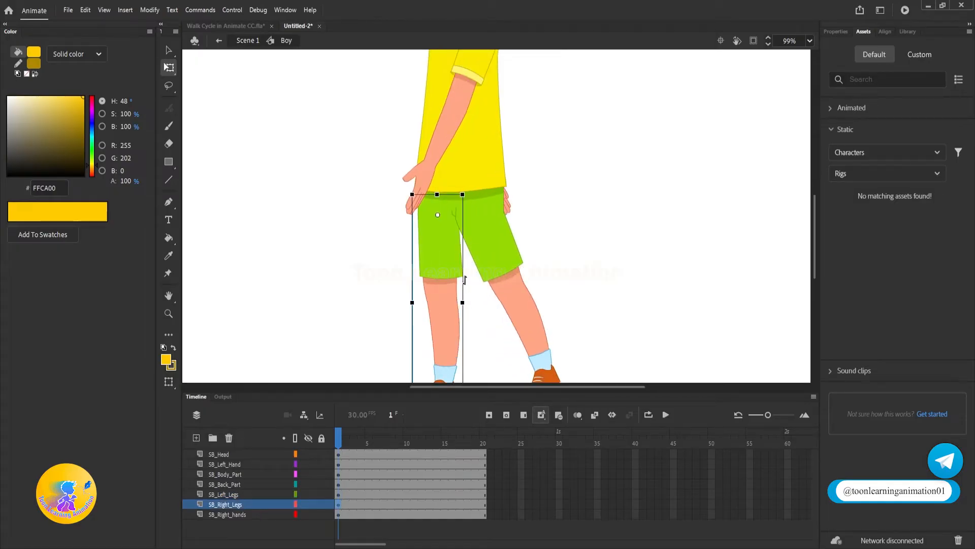
left_click_drag(515, 212, 586, 203)
left_click(435, 291)
scroll(434, 291, "down", 1)
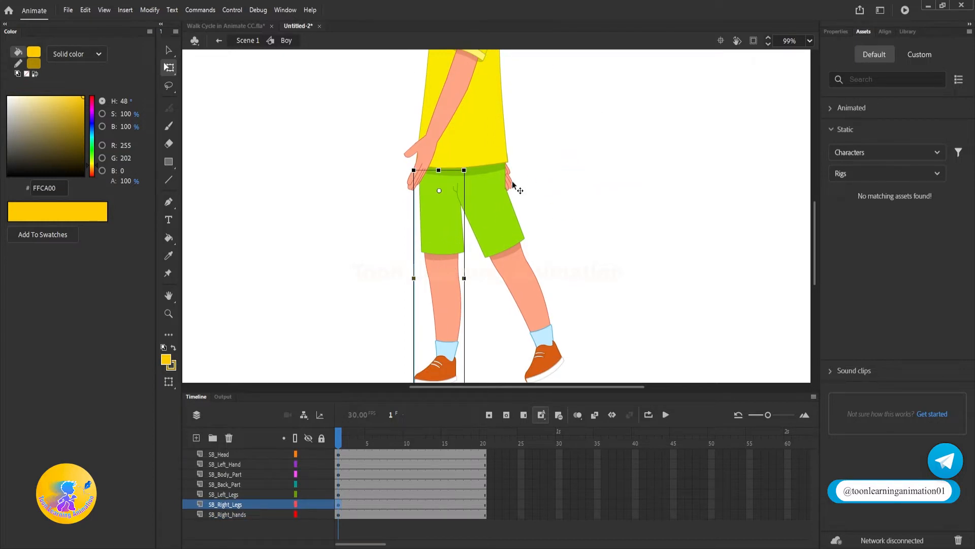
scroll(455, 294, "down", 1)
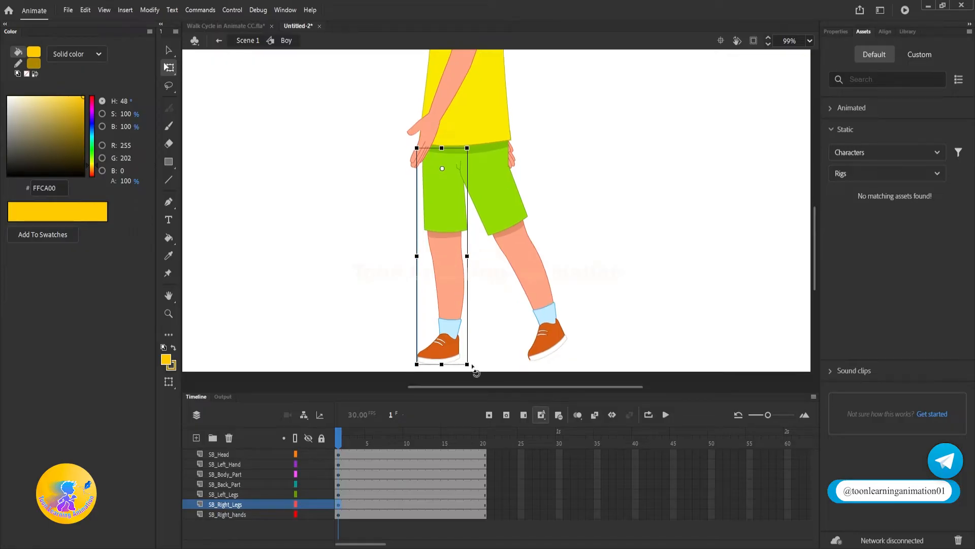
scroll(471, 243, "down", 1)
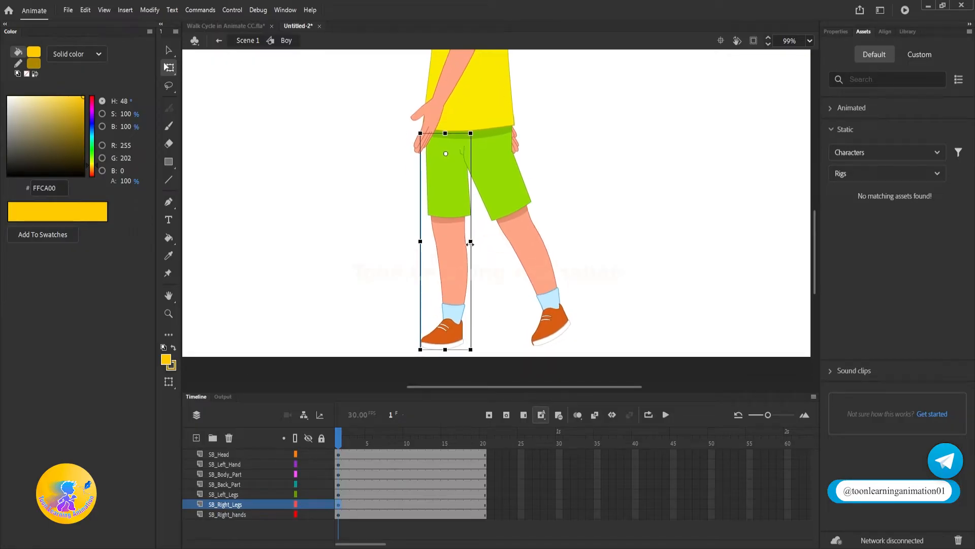
left_click(517, 241)
left_click(462, 294)
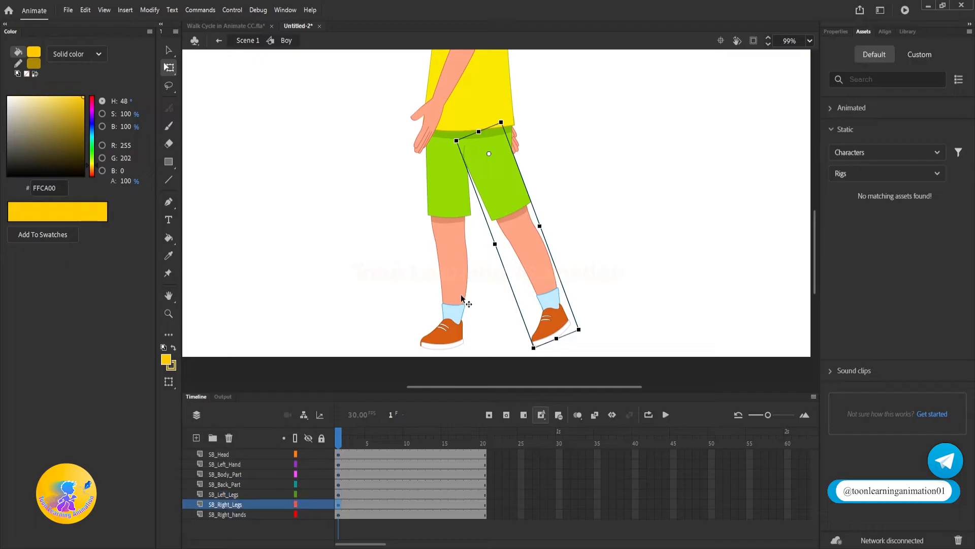
left_click_drag(470, 357, 414, 364)
left_click_drag(574, 253, 591, 271)
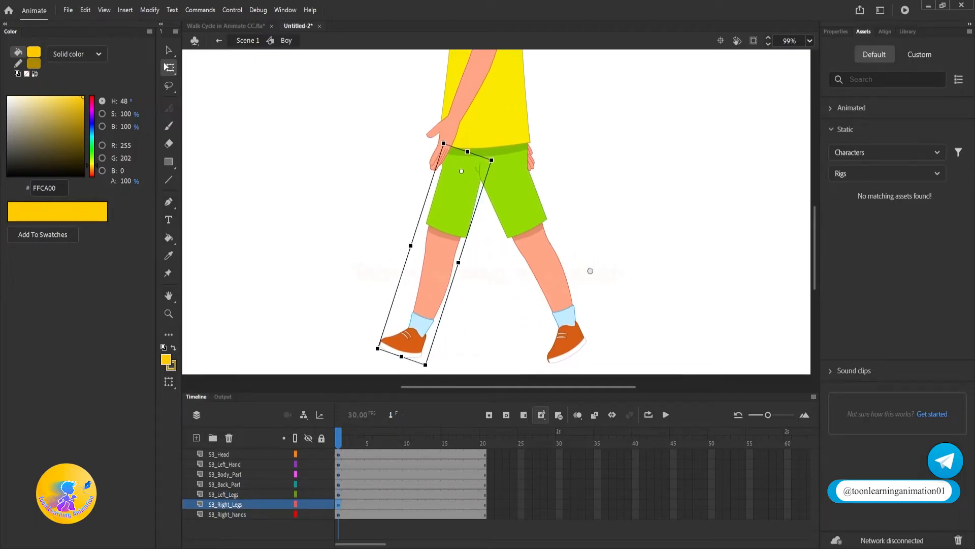
Undo the rotations of both legs
key("ctrl+z")
left_click(559, 259)
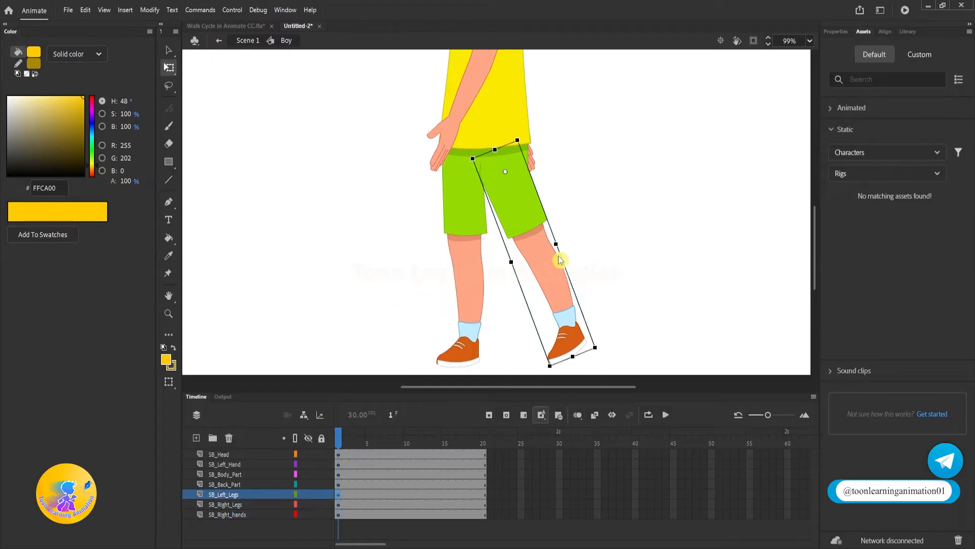
key("ctrl+z")
key("ctrl+z")
left_click_drag(589, 320, 600, 251)
left_click(591, 281)
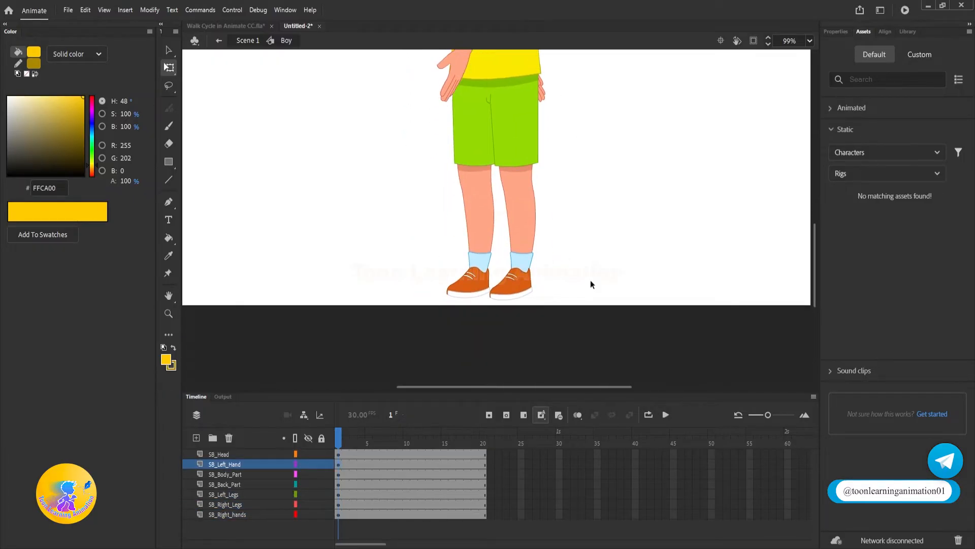
Add a new layer above SB_Head and draw a long horizontal line across the soles of both shoes
scroll(533, 295, "up", 3)
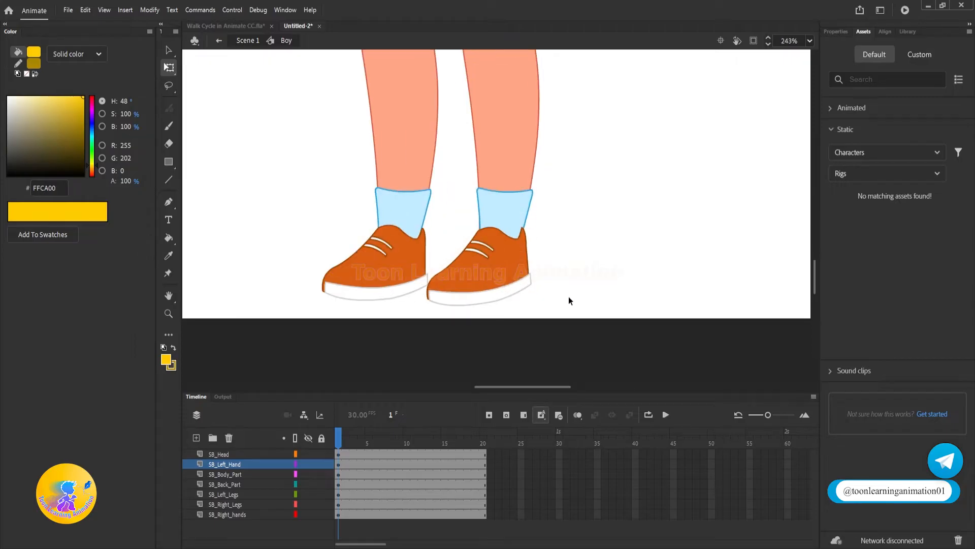
left_click_drag(579, 298, 609, 319)
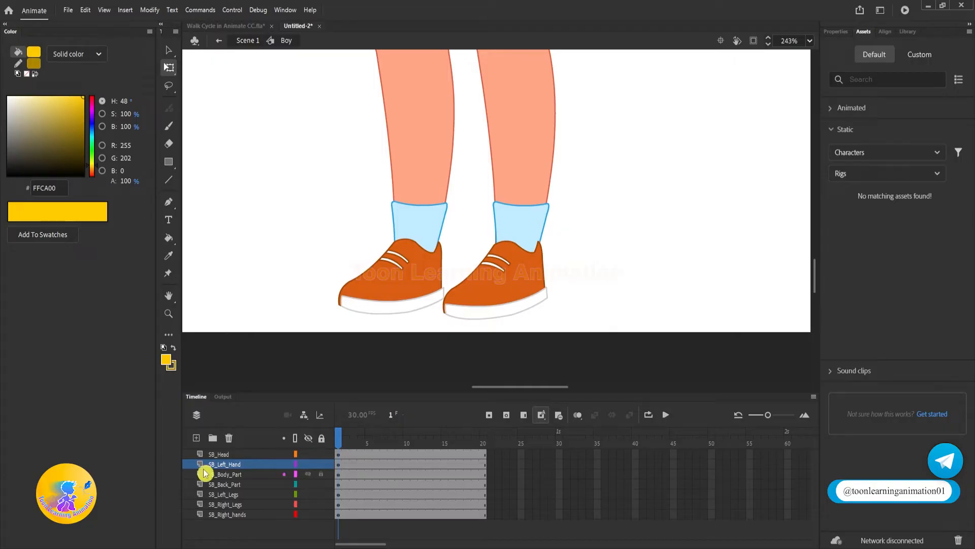
left_click(196, 437)
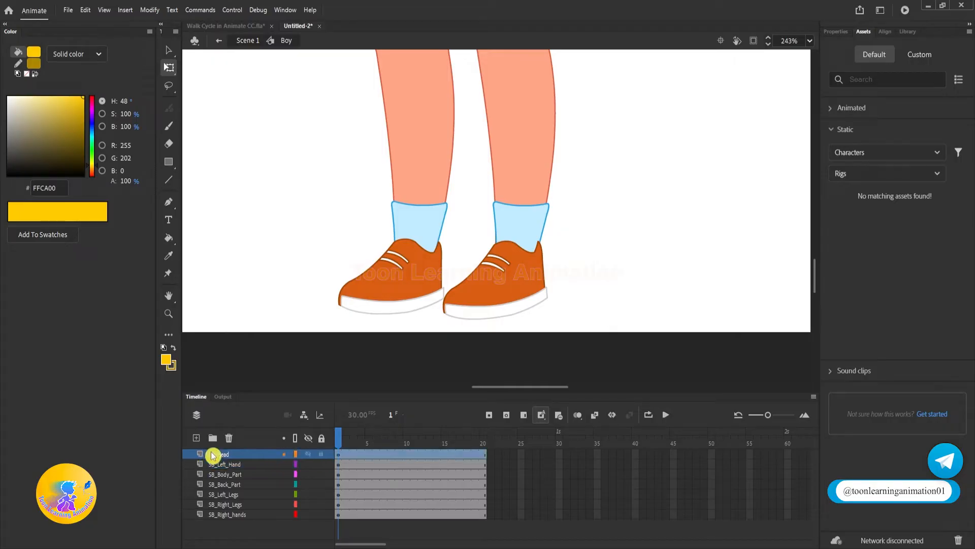
left_click(169, 179)
scroll(429, 224, "down", 5)
scroll(317, 282, "up", 2)
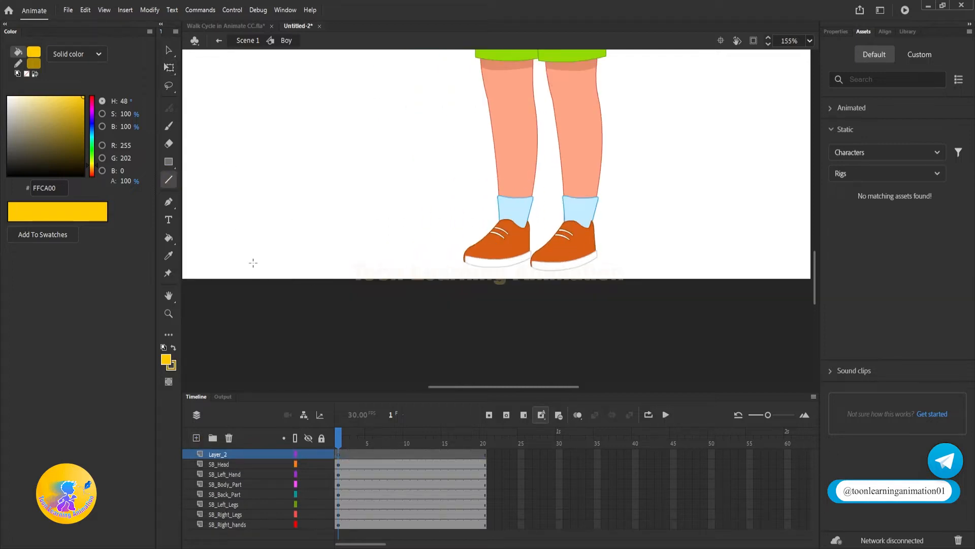
left_click_drag(252, 259, 747, 260)
key("v")
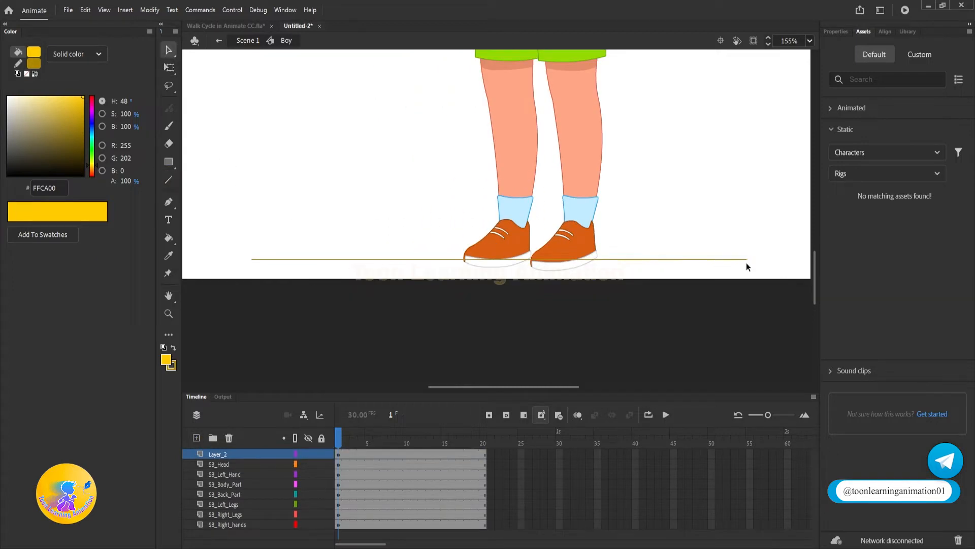
Make the horizontal line black (000000) and place a copy below it, touching the bottom of the SB_Left_Legs shoe
scroll(632, 283, "up", 3)
left_click(619, 240)
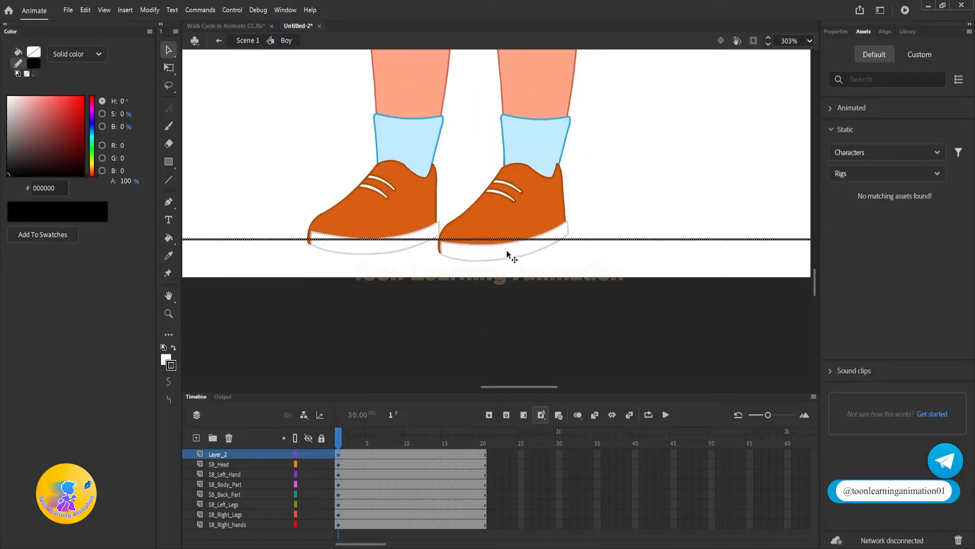
scroll(509, 255, "up", 2)
left_click_drag(618, 233, 619, 225)
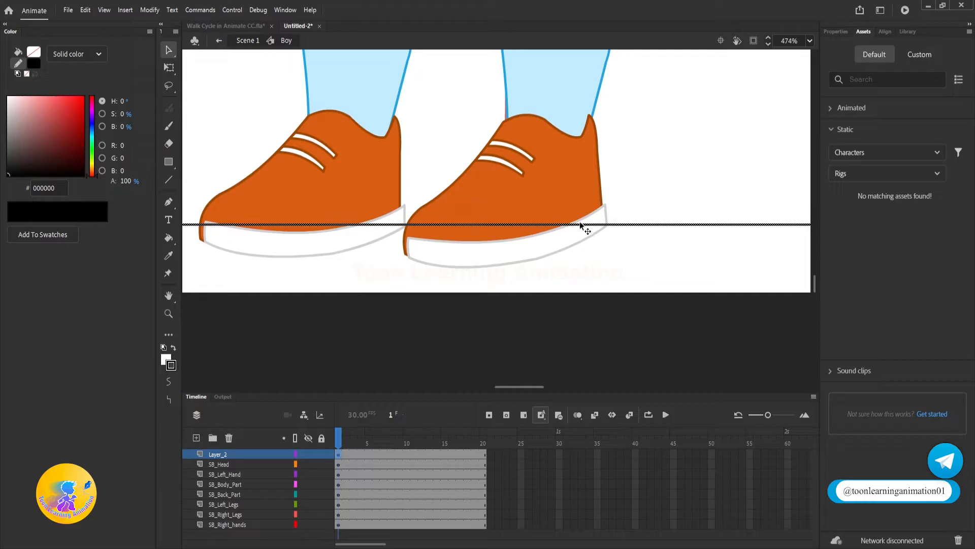
left_click_drag(513, 224, 508, 263)
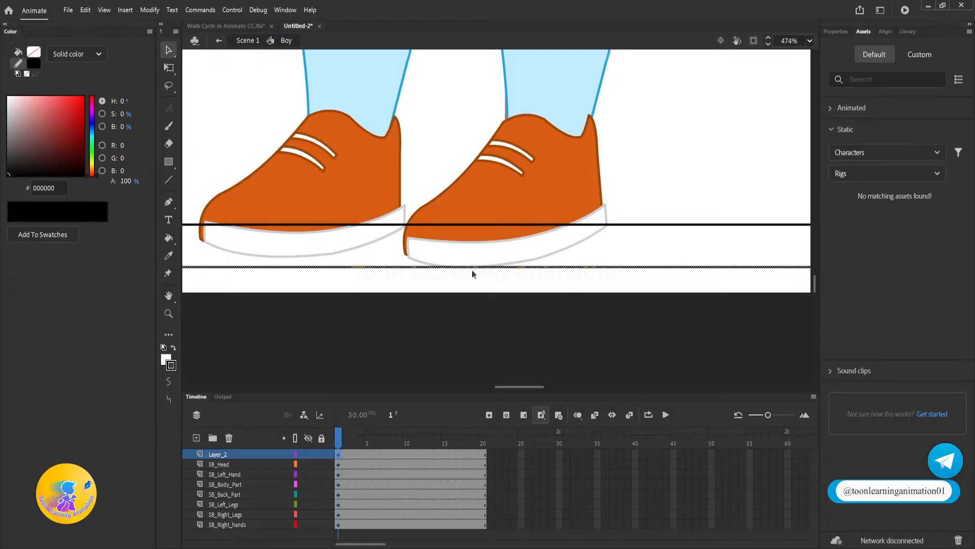
Lock the layer holding the two ground lines and rename it Line
left_click(321, 454)
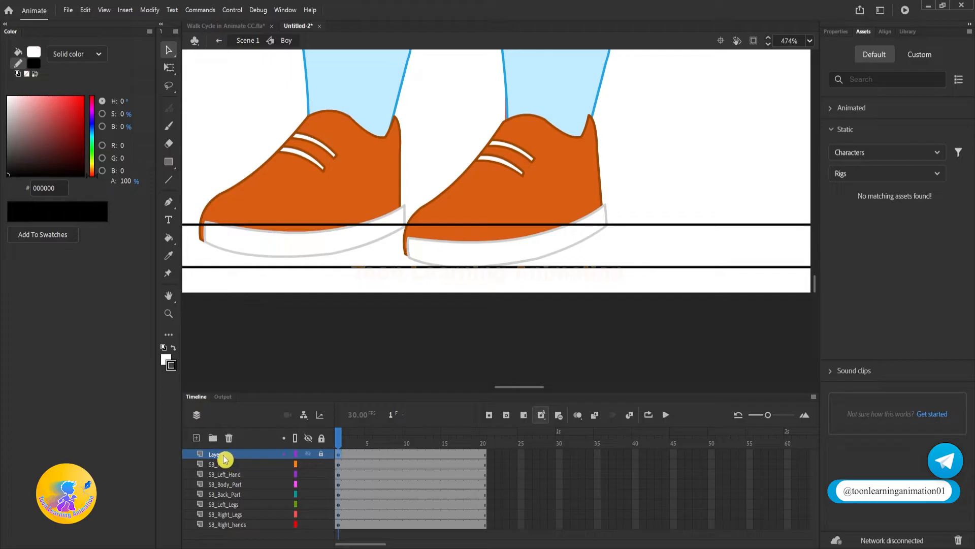
double_click(223, 455)
type("Lin")
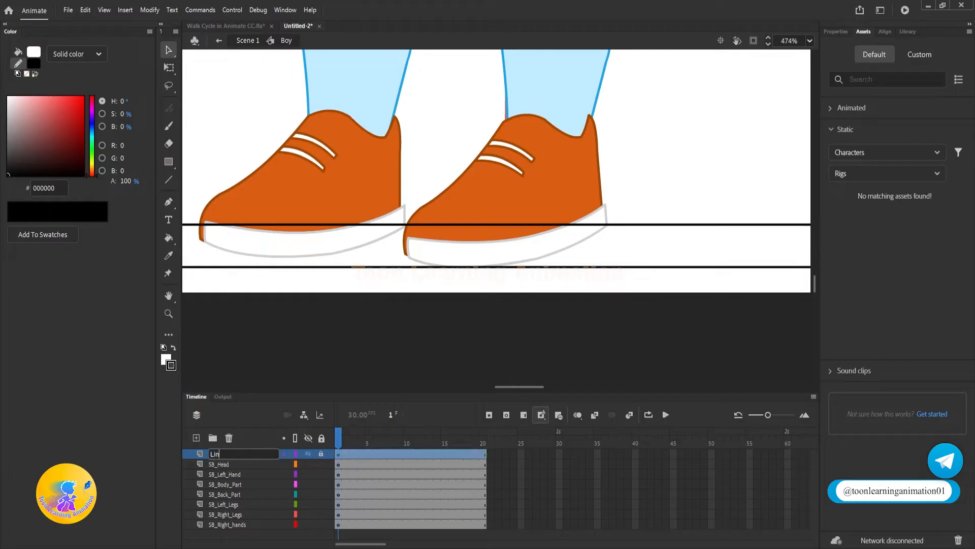
Move the Line layer to the bottom of the layer stack, beneath SB_Right_hands
left_click(224, 457)
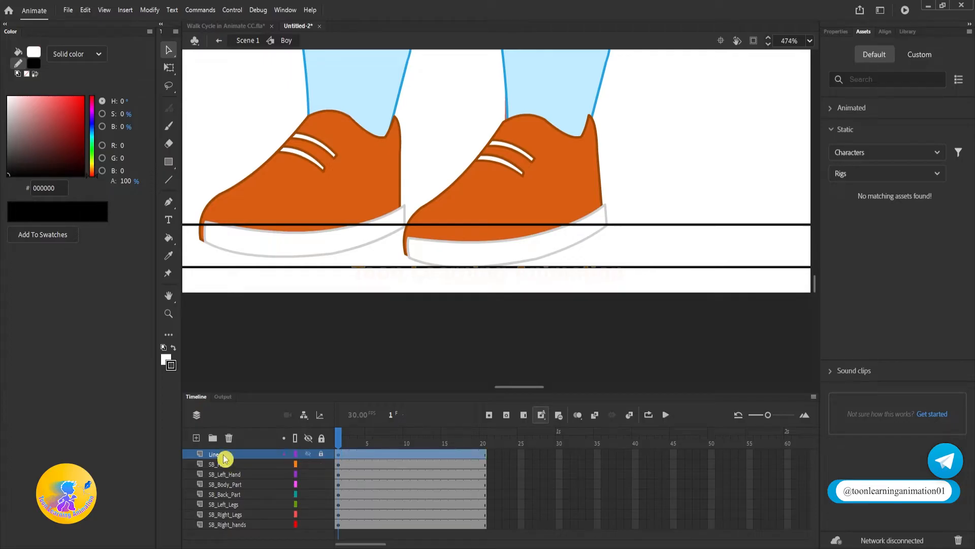
left_click_drag(224, 457, 230, 529)
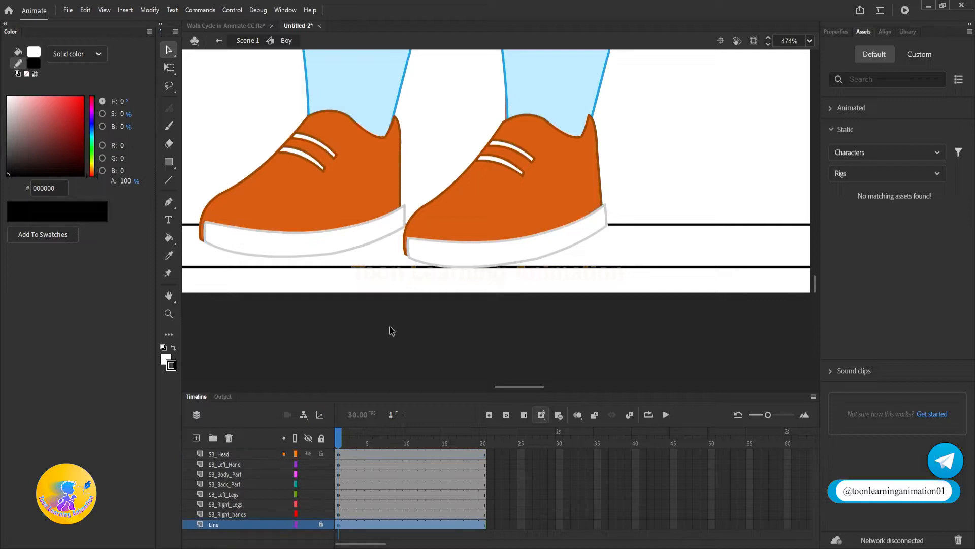
At frame 1, rotate the SB_Left_Legs leg backward around its hip with Free Transform
scroll(506, 268, "down", 3)
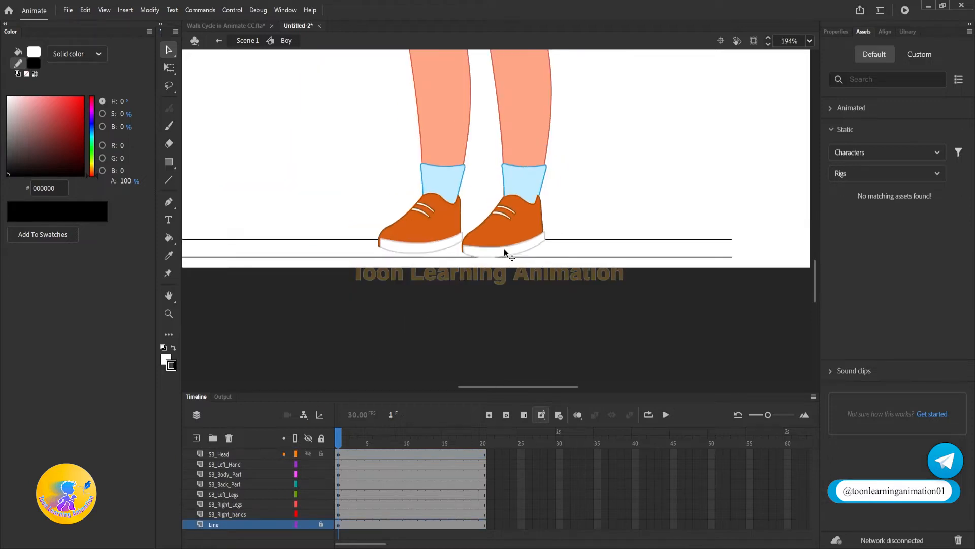
scroll(505, 252, "down", 3)
scroll(503, 277, "up", 2)
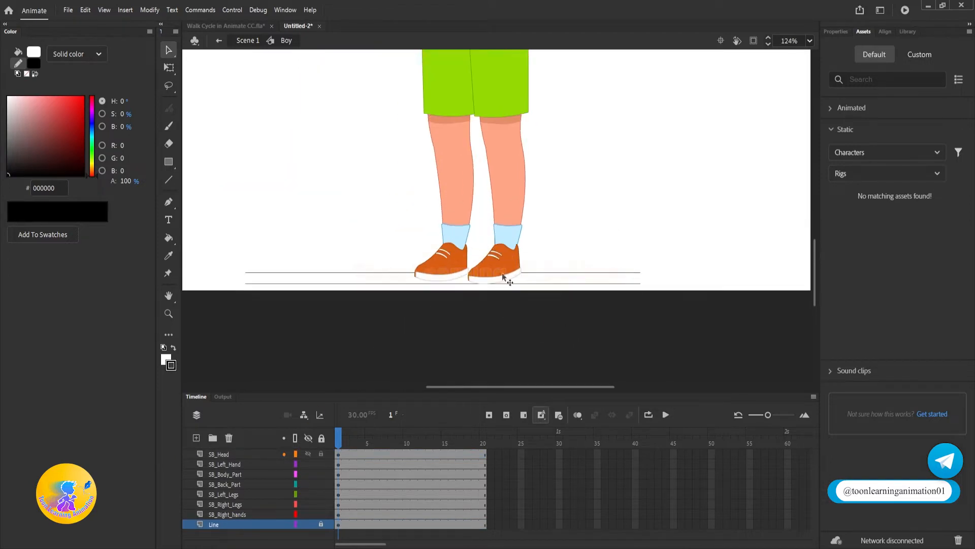
key("q")
scroll(585, 208, "up", 3)
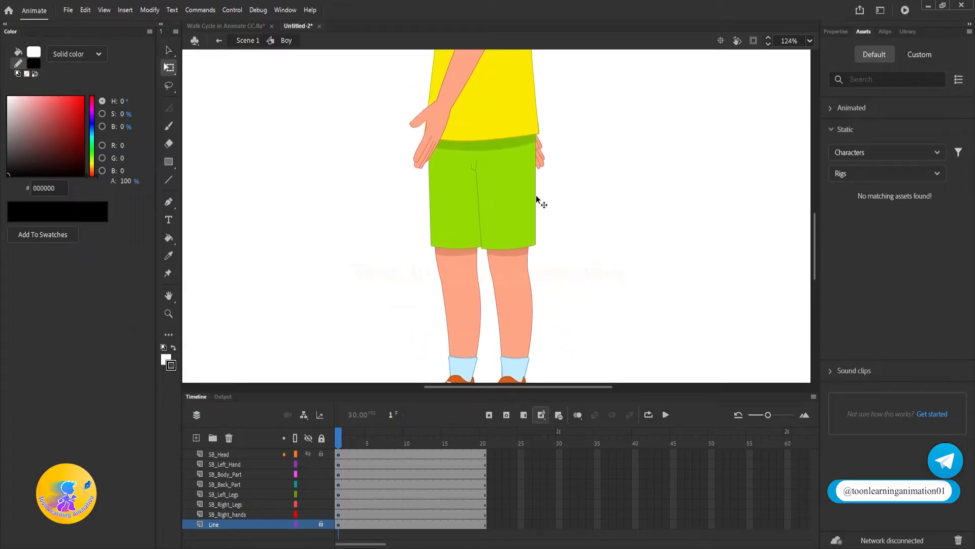
scroll(538, 200, "down", 1)
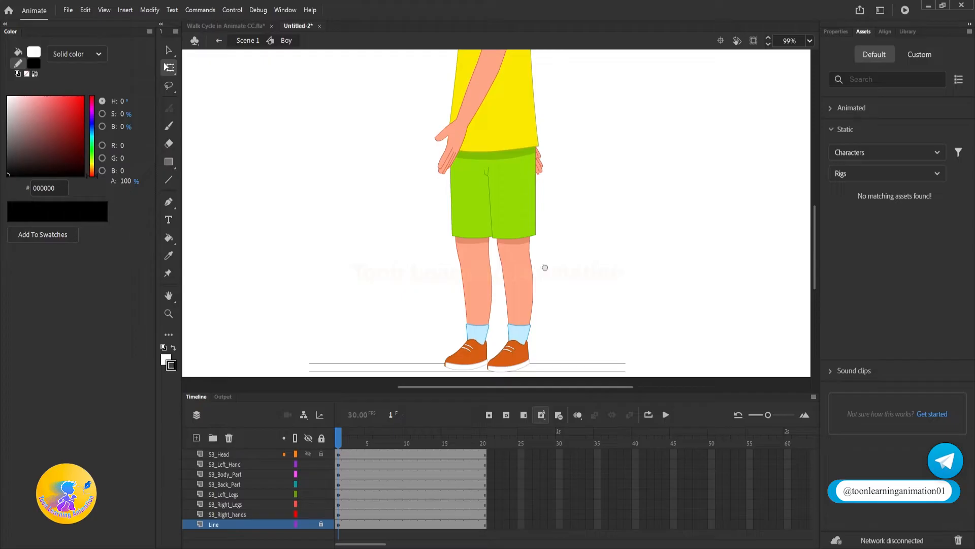
left_click_drag(542, 269, 572, 258)
left_click(543, 286)
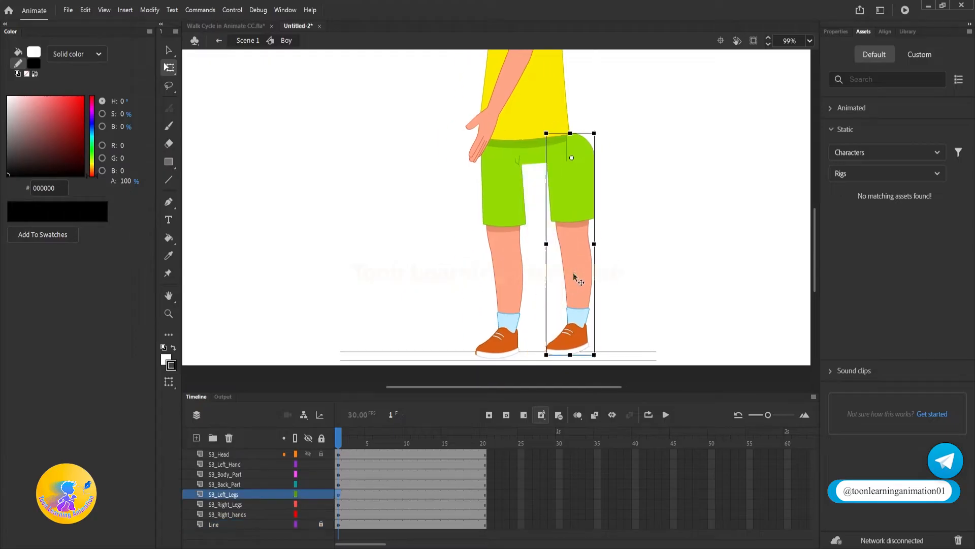
left_click_drag(572, 361, 654, 379)
Stretch the SB_Left_Legs leg downward along its length until the shoe's toe meets the lower ground line
left_click_drag(541, 109, 518, 197)
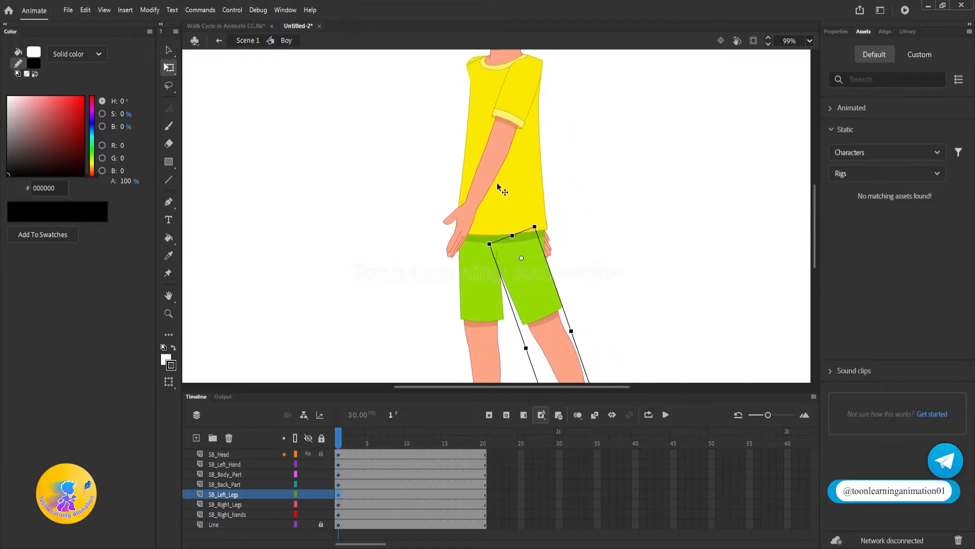
left_click_drag(573, 220, 568, 124)
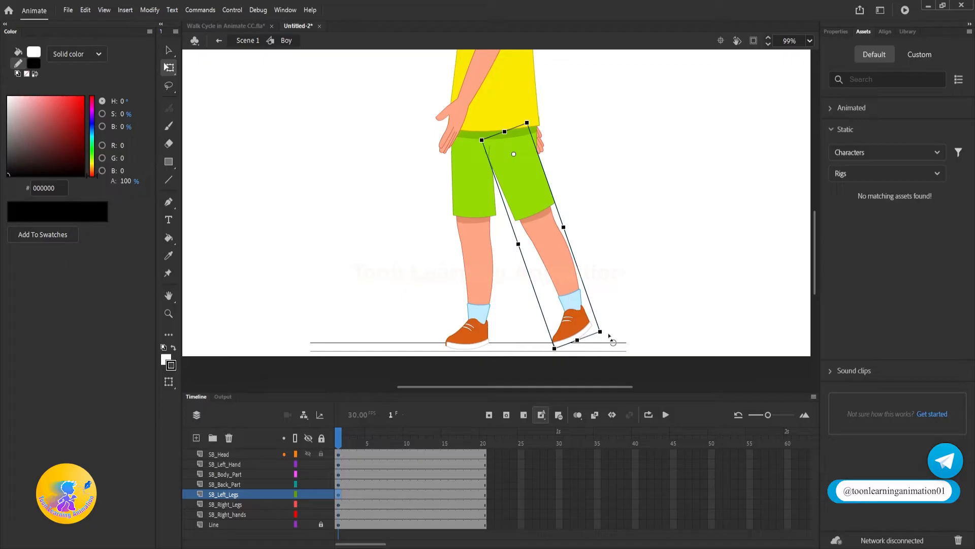
scroll(577, 351, "up", 3)
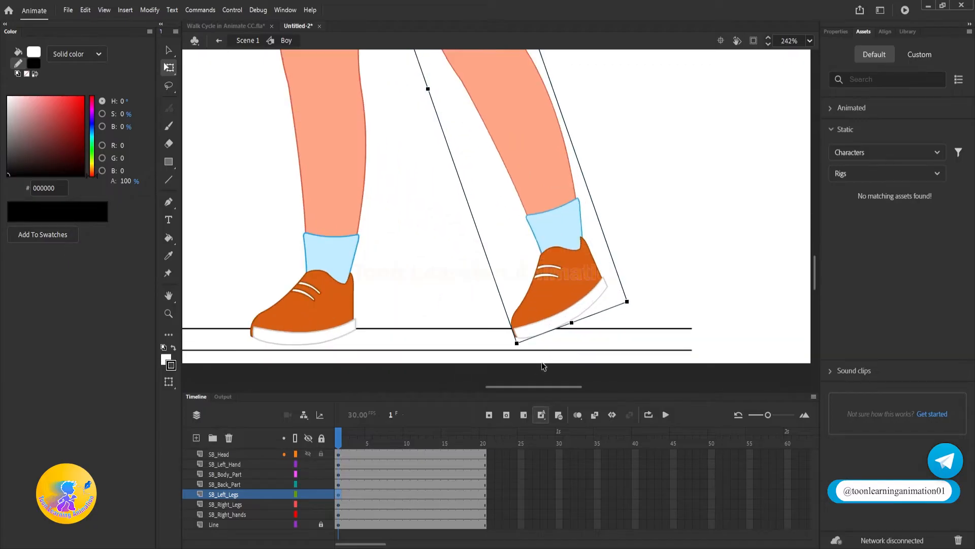
scroll(569, 312, "up", 3)
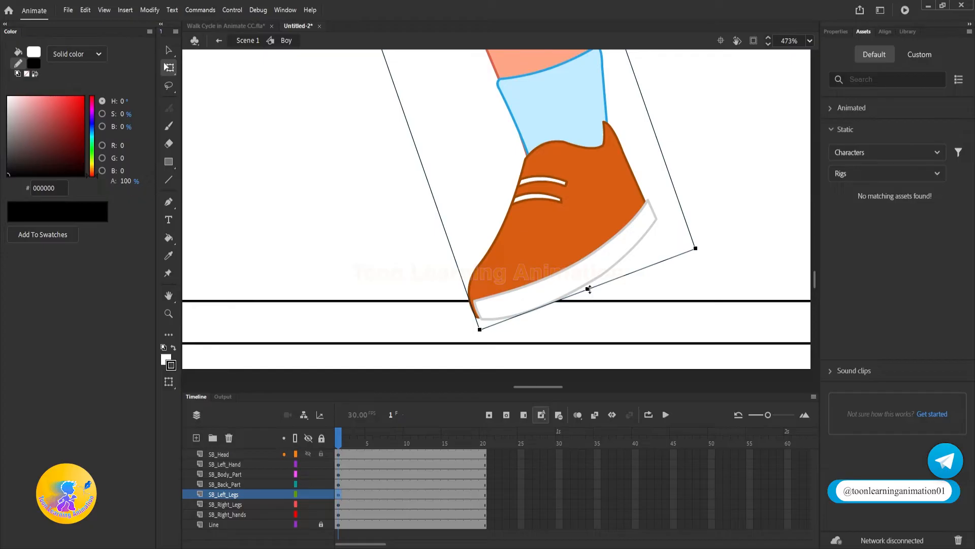
left_click_drag(588, 289, 600, 315)
Rotate the SB_Right_Legs leg forward around its hip so that the feet form a wide stride
scroll(600, 315, "down", 6)
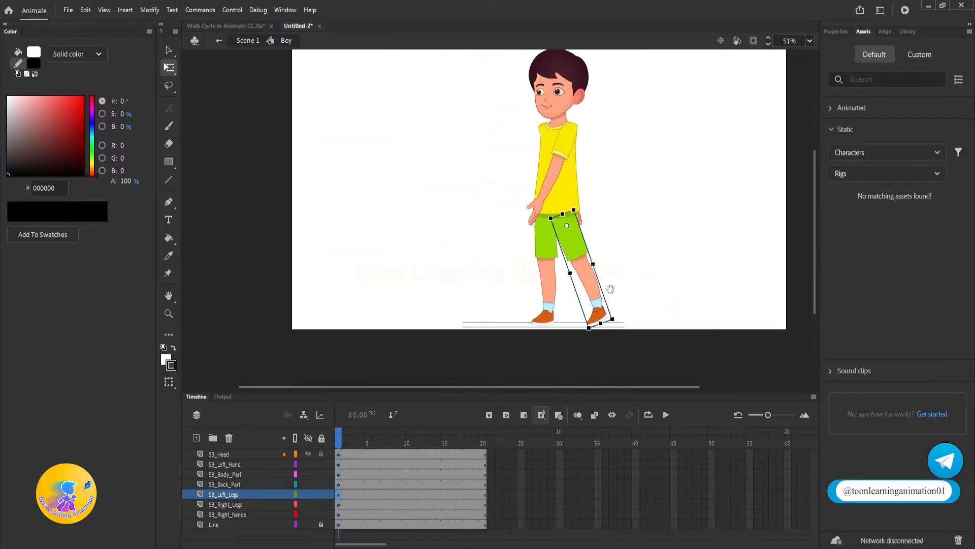
scroll(587, 272, "up", 2)
left_click(514, 324)
scroll(514, 324, "down", 2)
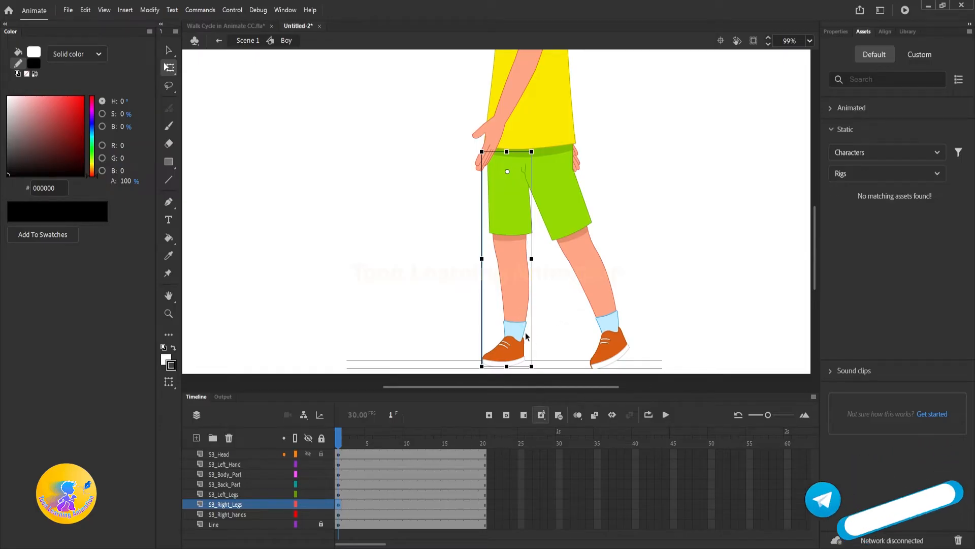
left_click_drag(539, 373, 470, 373)
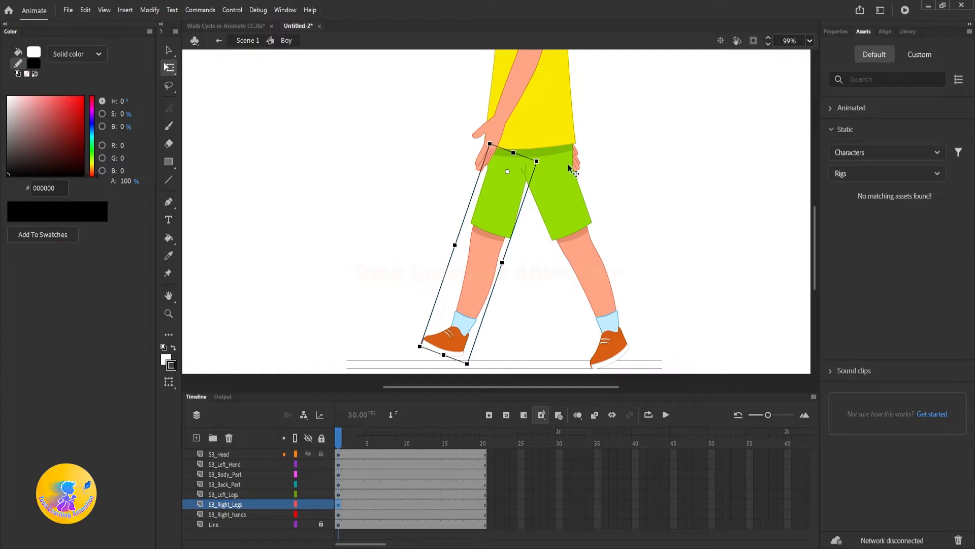
Stretch the SB_Right_Legs leg downward along its length until the shoe's sole meets the upper ground line
left_click_drag(581, 163, 691, 168)
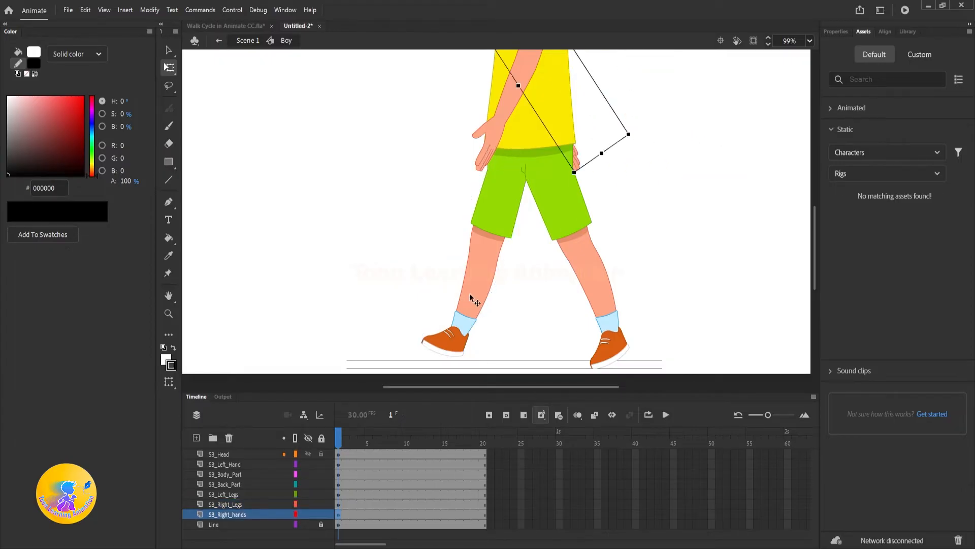
left_click(465, 301)
scroll(498, 305, "up", 5)
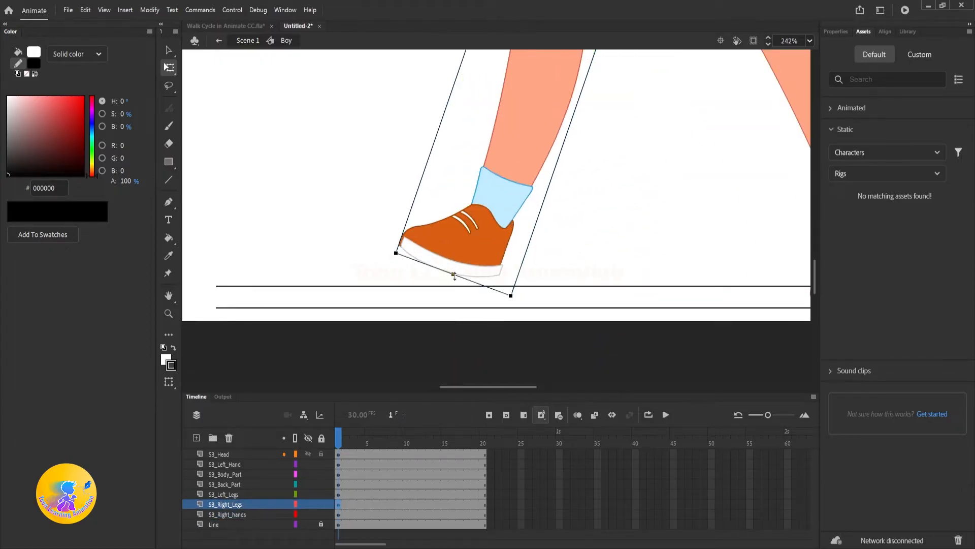
mouse_move(454, 275)
left_mouse_down()
mouse_move(447, 290)
mouse_move(452, 278)
mouse_move(442, 285)
mouse_move(459, 288)
left_mouse_up()
scroll(471, 313, "down", 2)
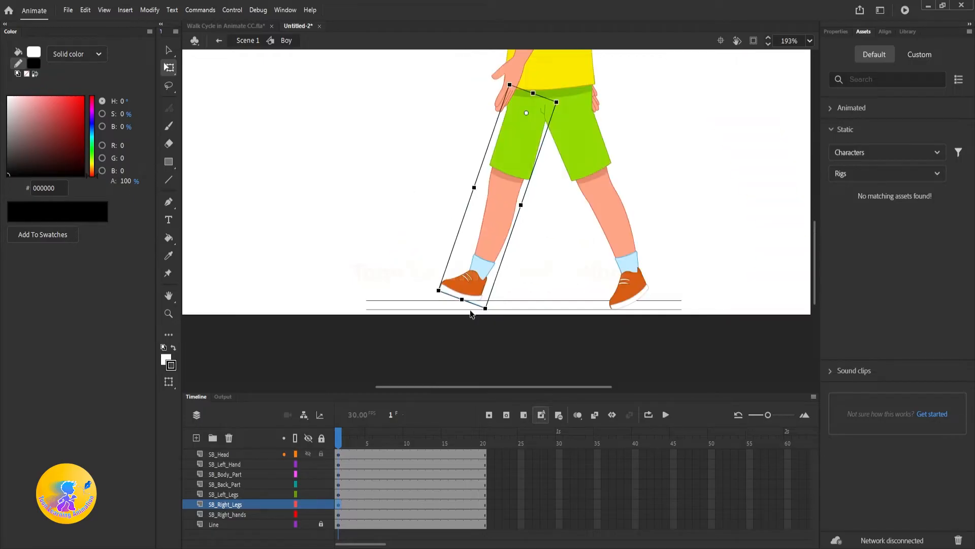
scroll(470, 314, "down", 4)
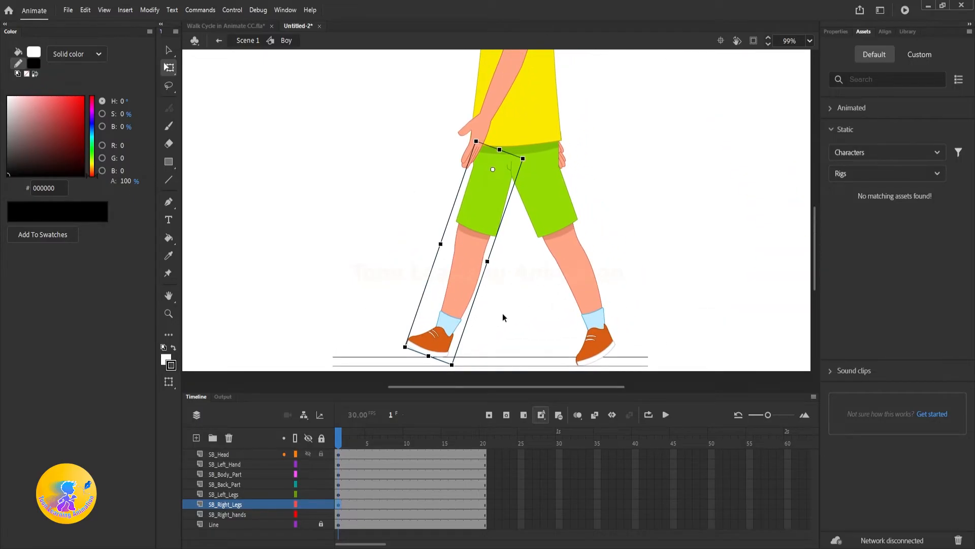
scroll(503, 318, "down", 2)
Insert keyframes on all layers at frame 20
left_click(483, 445)
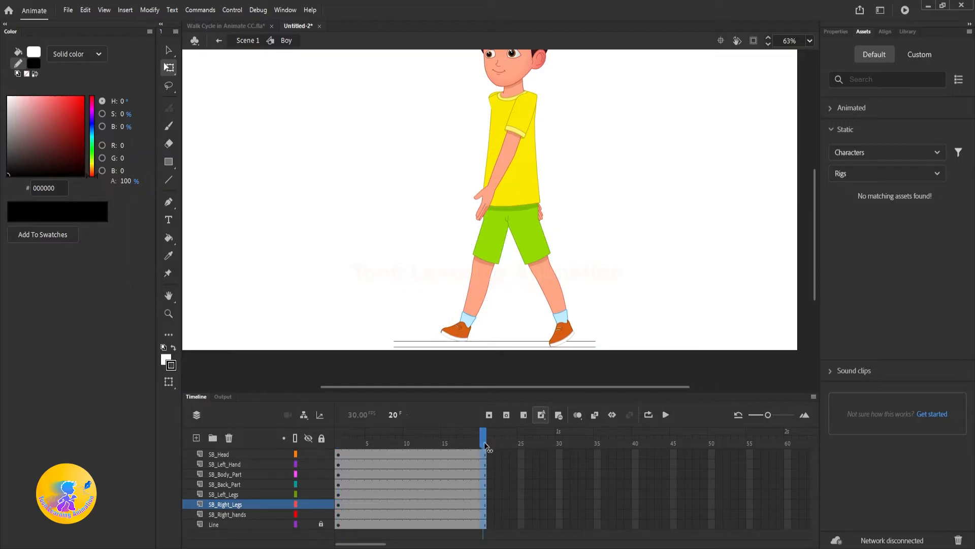
left_click(486, 446)
key("F6")
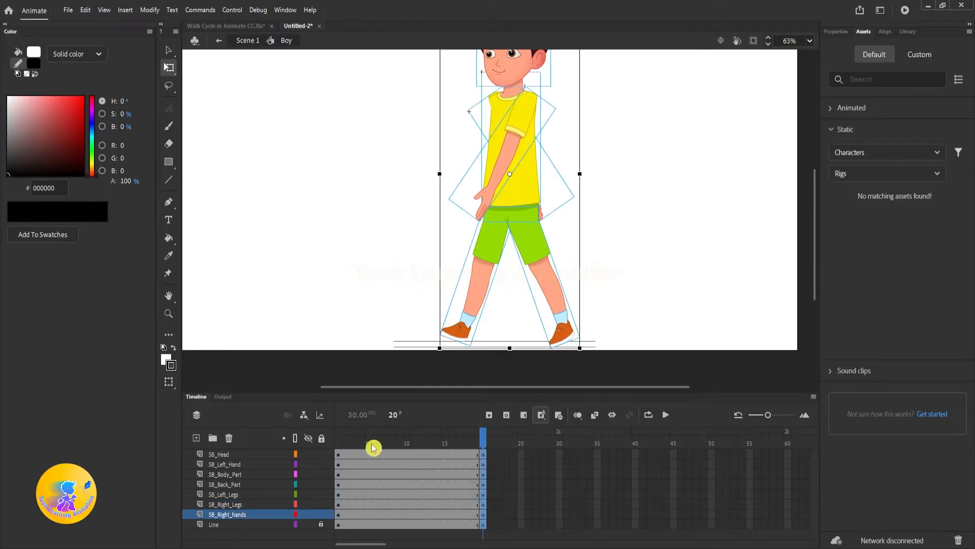
Compare the boy's poses at frame 1 and frame 20 by switching back and forth between them
left_click(342, 433)
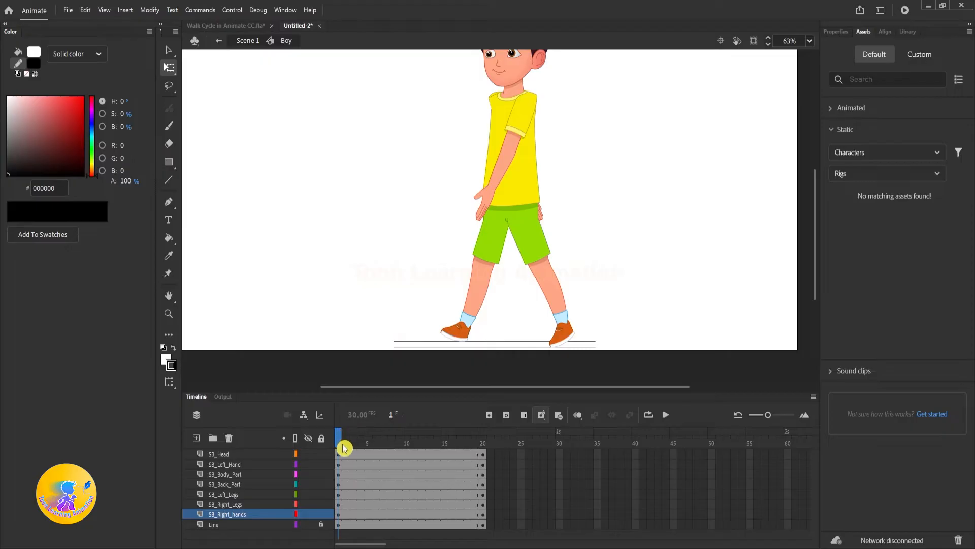
mouse_move(637, 224)
left_mouse_down()
mouse_move(631, 251)
mouse_move(629, 230)
left_mouse_up()
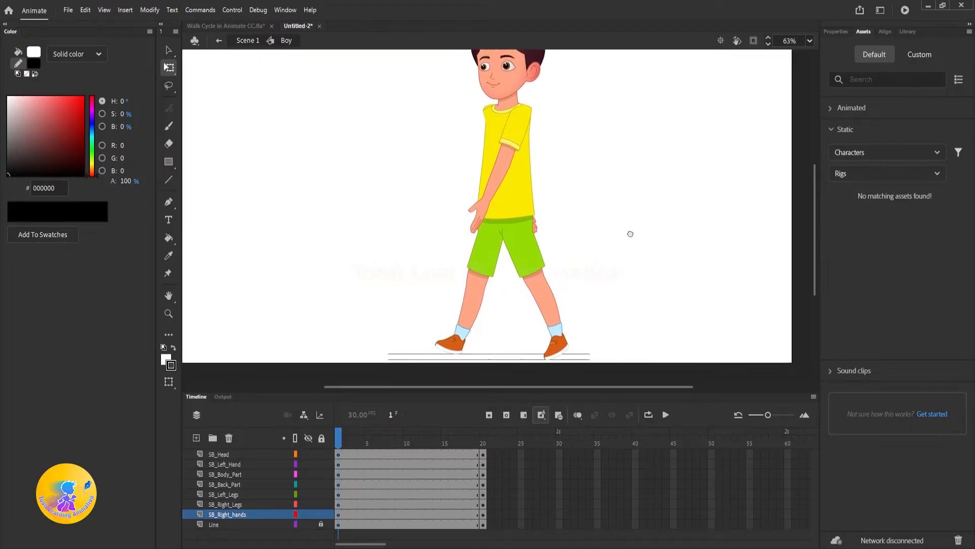
left_click(344, 447)
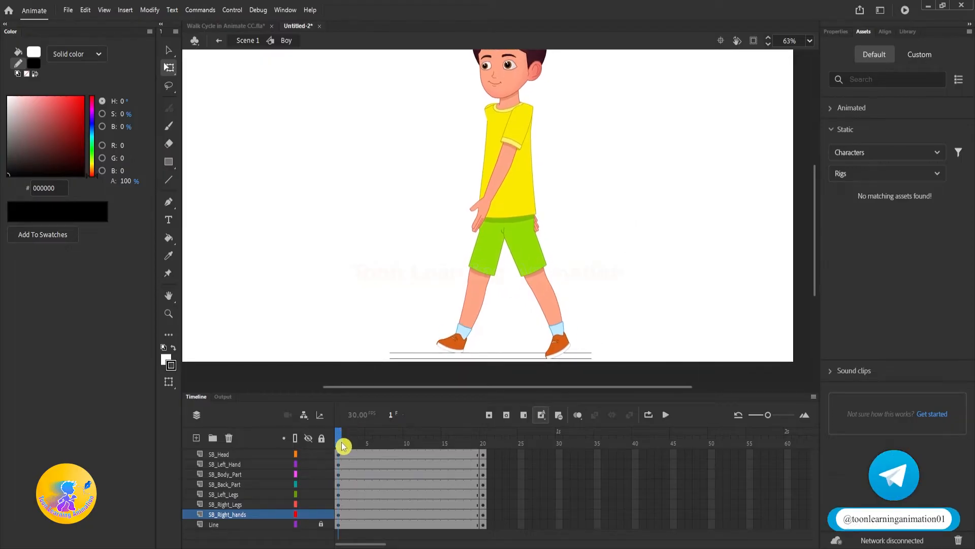
left_click(483, 445)
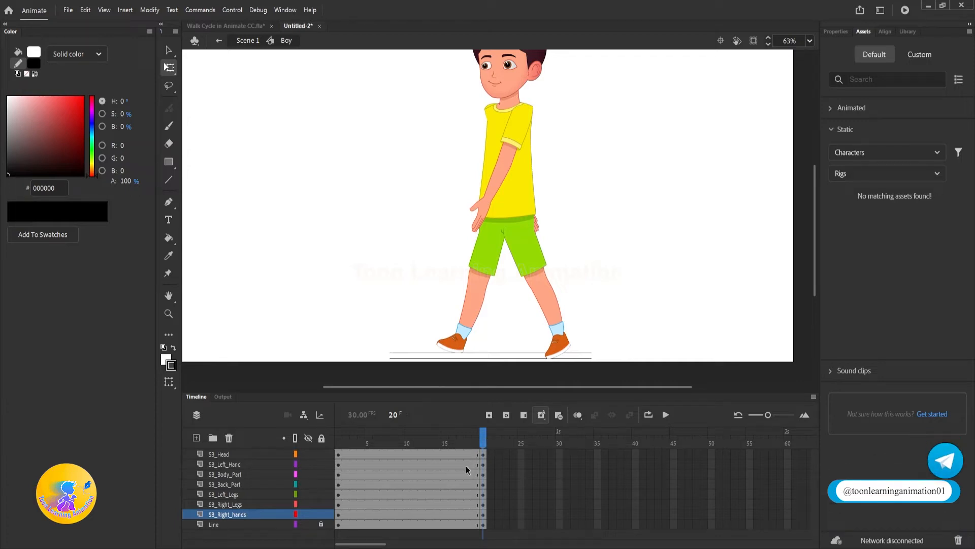
left_click_drag(482, 447, 338, 443)
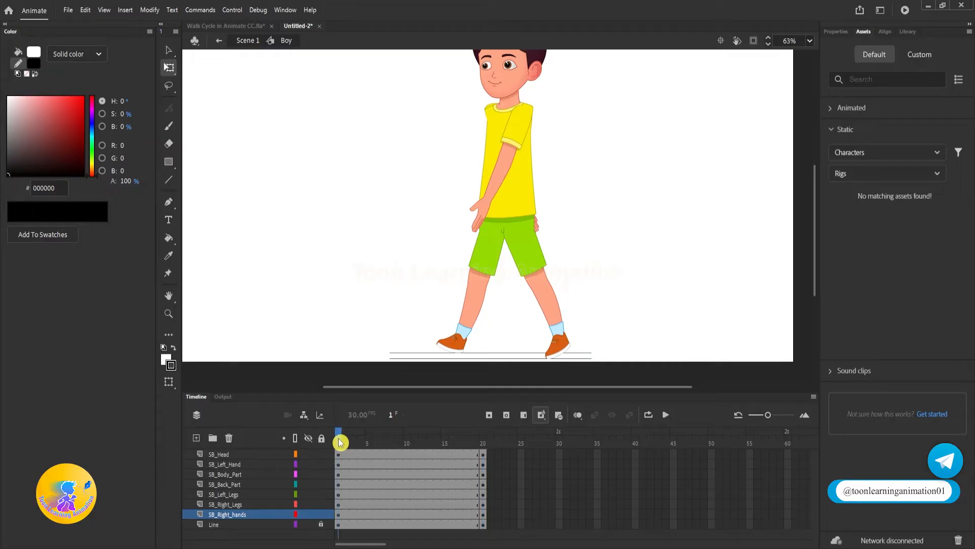
left_click(483, 444)
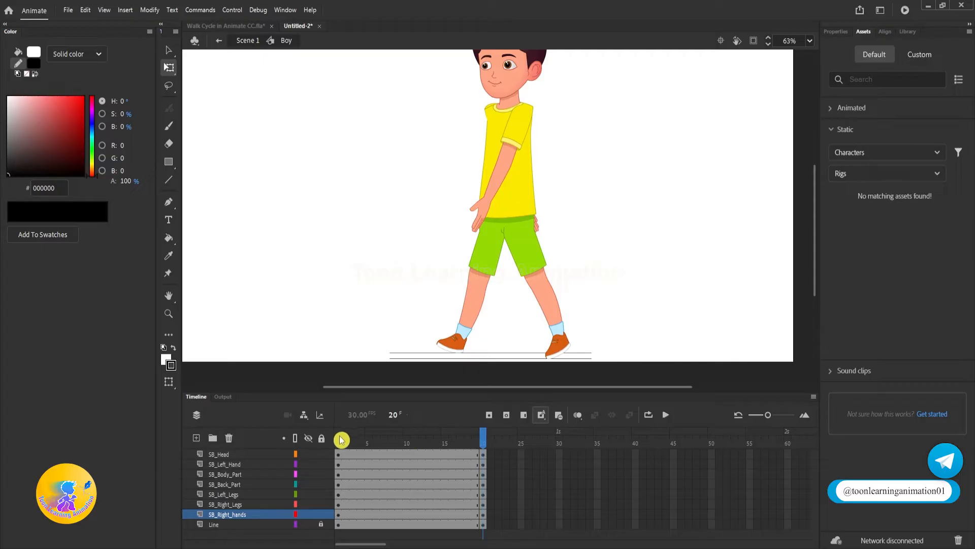
left_click(342, 440)
left_click(483, 444)
left_click(339, 441)
Try rotating the SB_Left_Hand arm backward at frame 1, compare it with frame 20, and undo the rotation
left_click(483, 217, "shift")
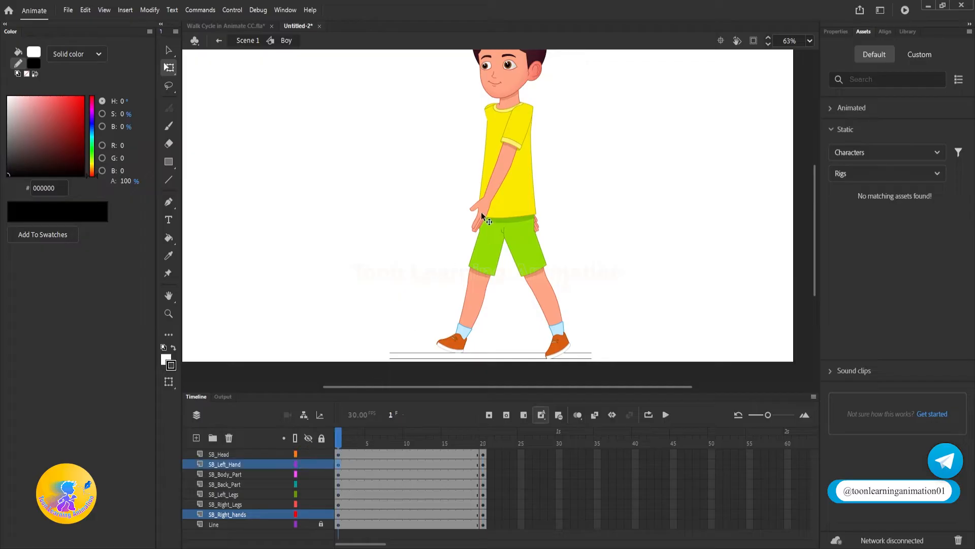
left_click(483, 217)
left_click_drag(438, 219, 463, 235)
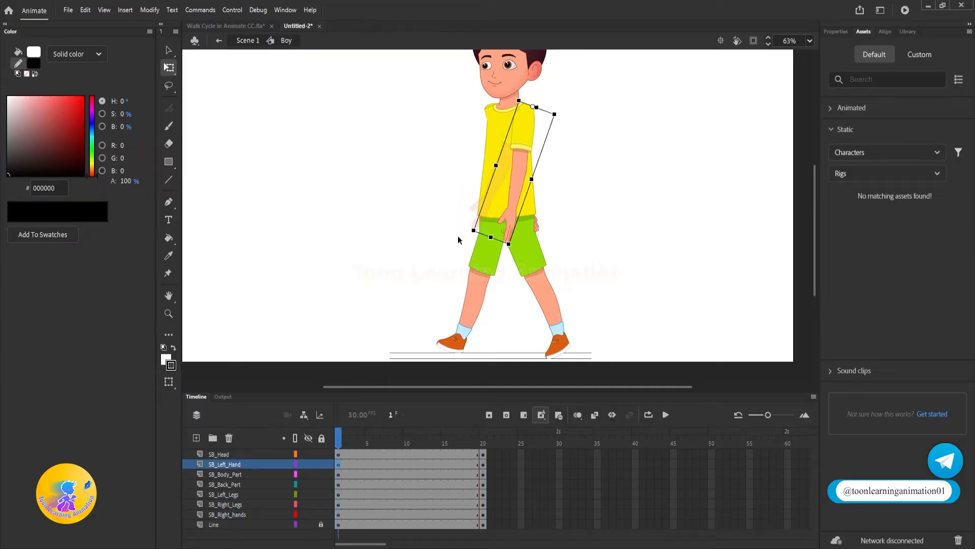
left_click(484, 441)
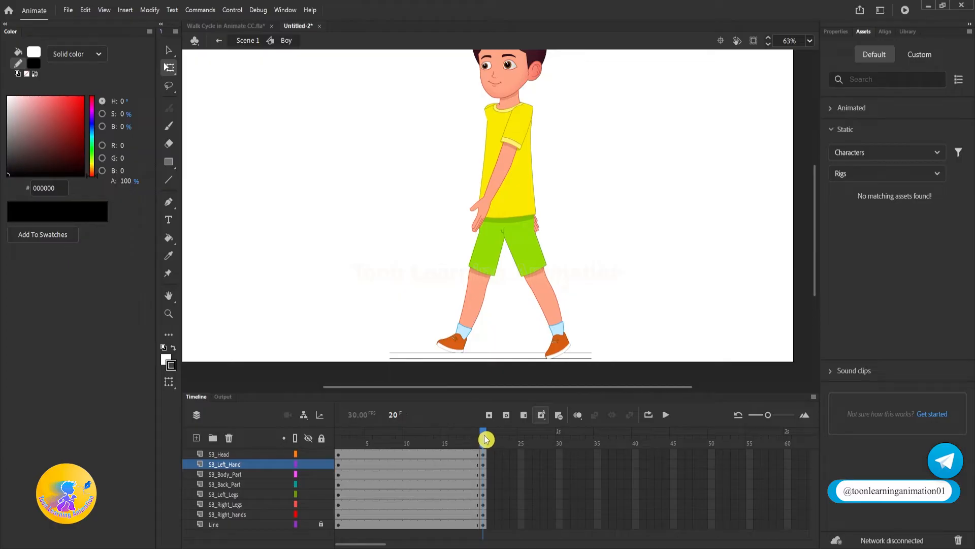
left_click(340, 442)
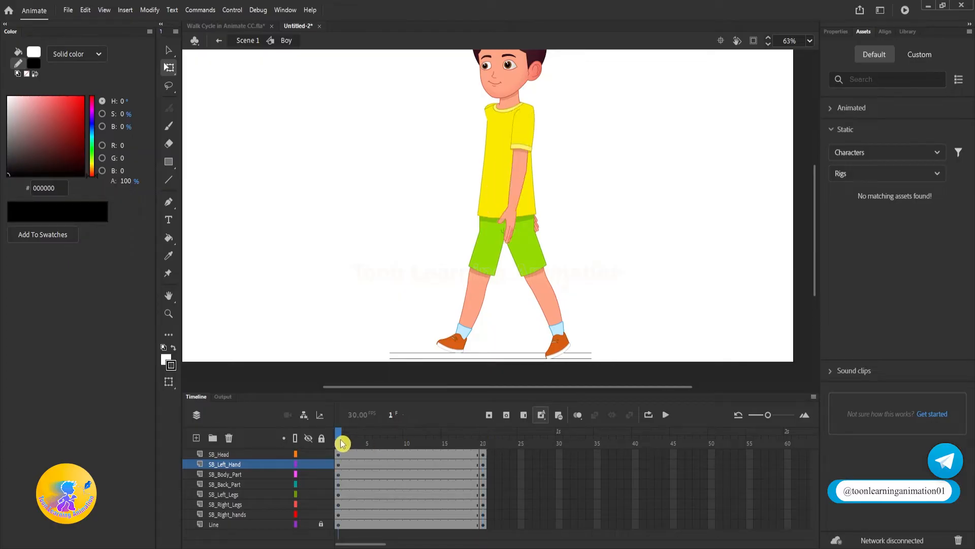
left_click_drag(487, 443, 335, 439)
left_click(486, 441)
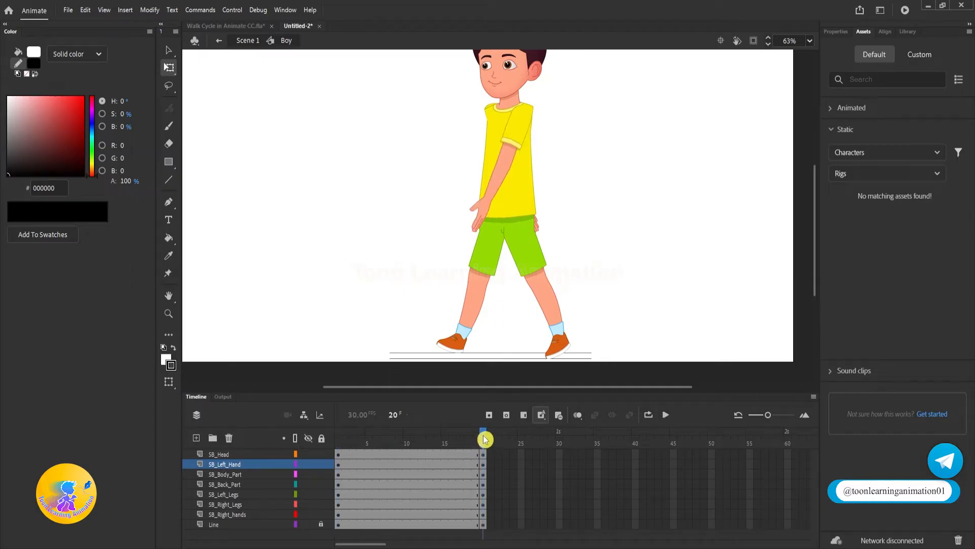
key("Return")
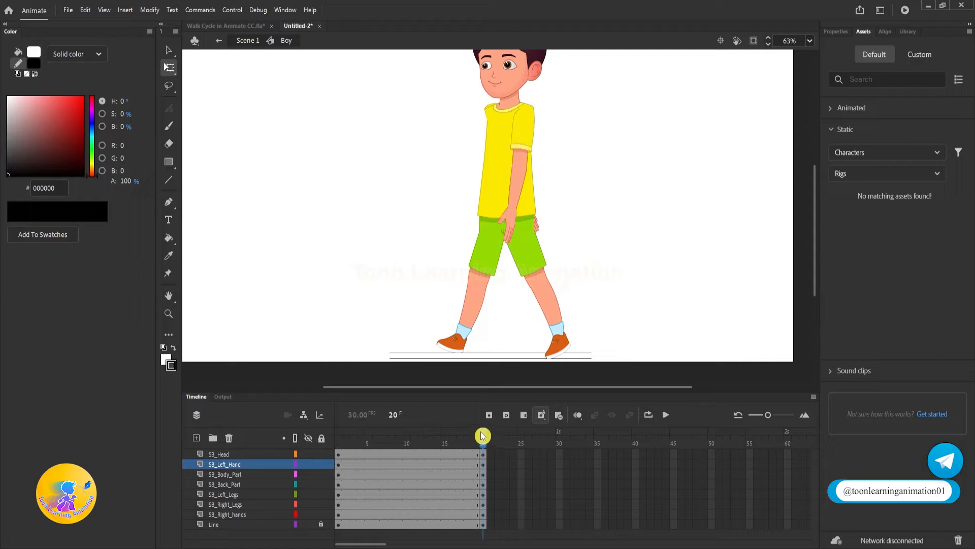
key("ctrl+z")
key("ctrl+z")
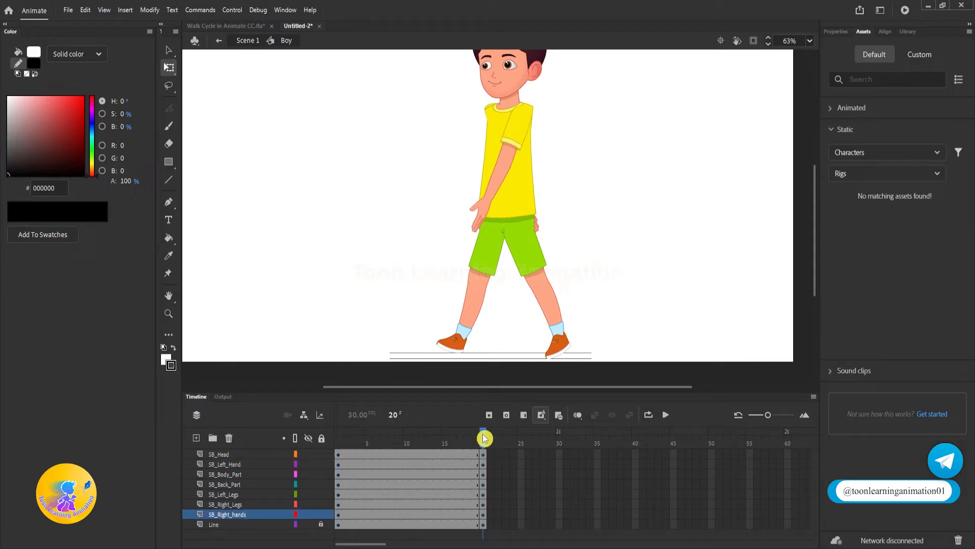
Insert keyframes on all layers at frame 10
left_click(340, 444)
left_click(407, 445)
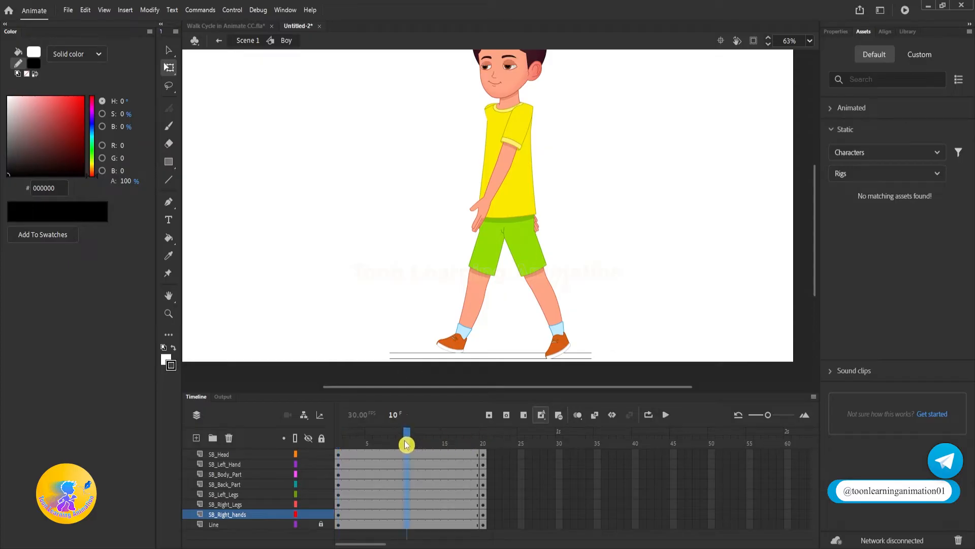
key("F6")
left_click(632, 267)
At frame 10, rotate the SB_Left_Hand arm backward and the SB_Right_hands arm forward around their shoulders
scroll(510, 149, "up", 2)
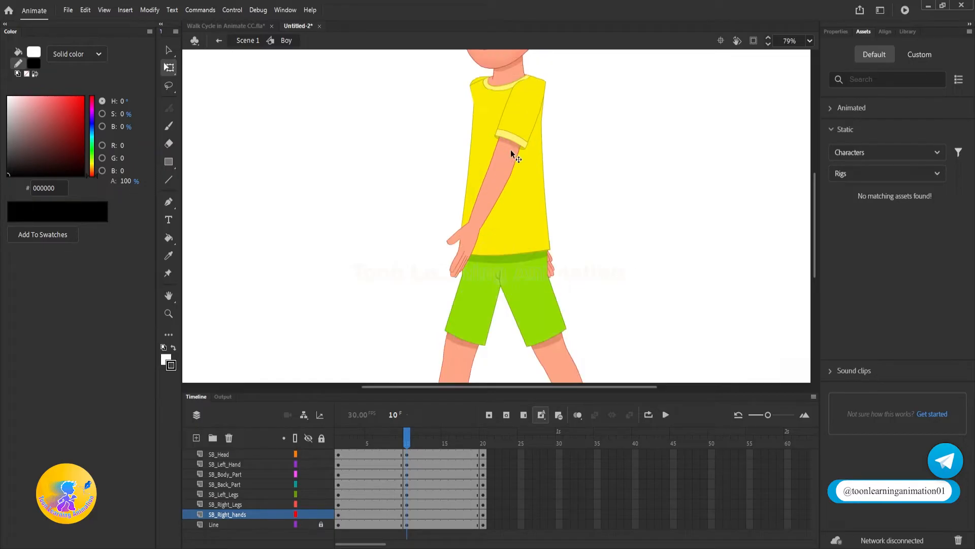
left_click(478, 235)
left_click_drag(381, 264, 575, 293)
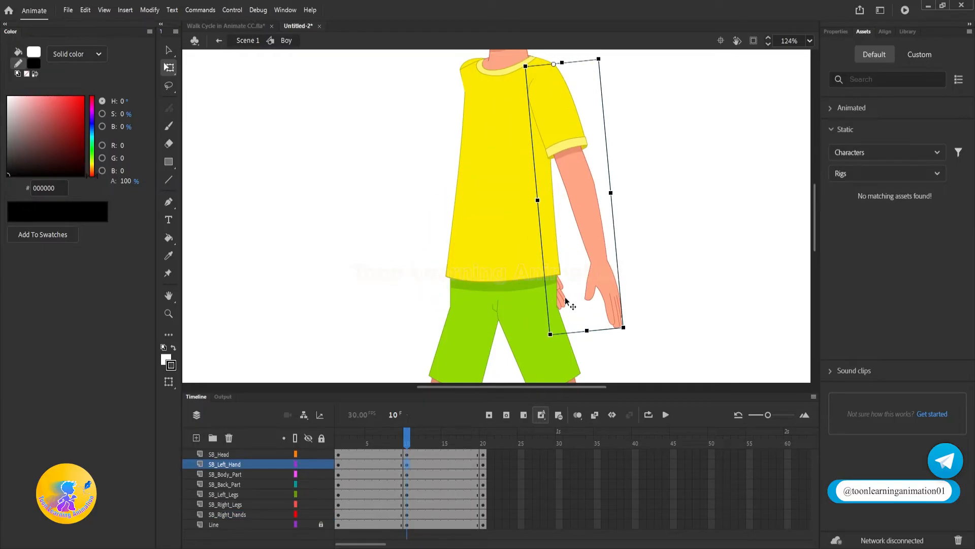
left_click(564, 303)
left_click_drag(635, 263, 454, 337)
At frame 10, rotate the SB_Left_Legs leg forward and the SB_Right_Legs leg backward around their hips
scroll(610, 229, "down", 5)
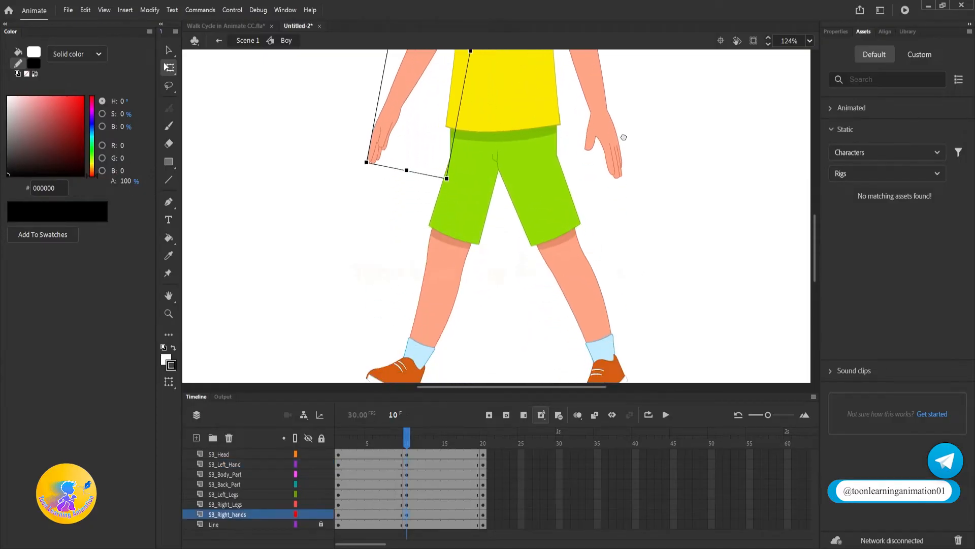
left_click(585, 268)
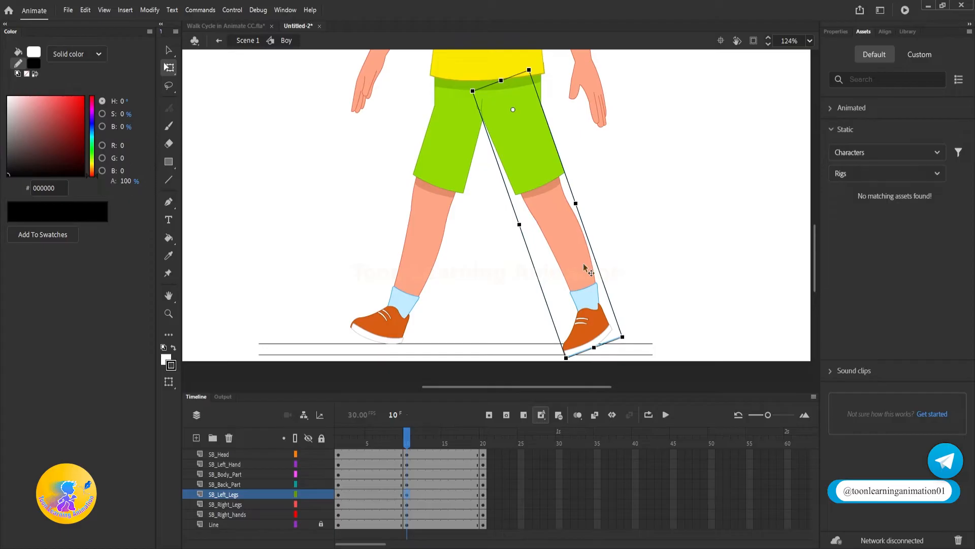
left_click_drag(630, 338, 433, 349)
left_click(359, 331)
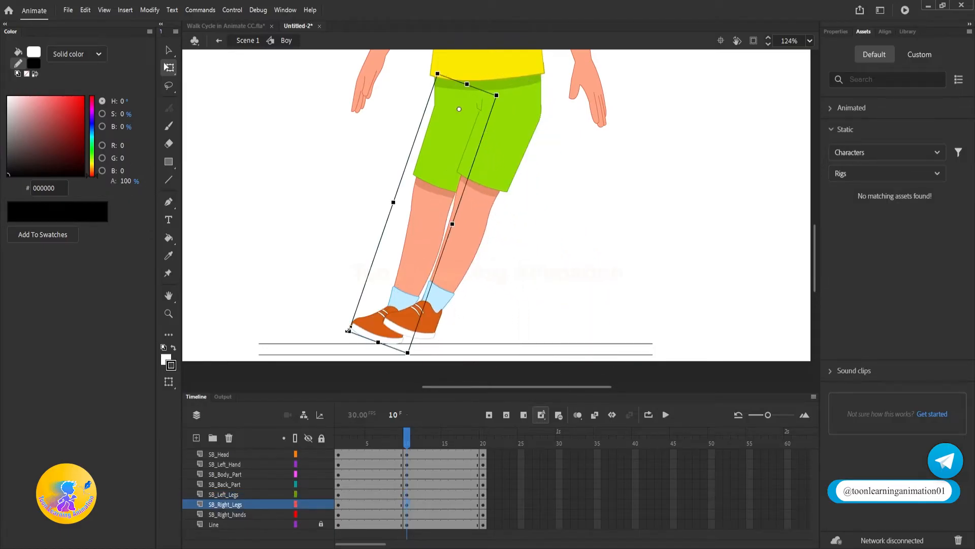
left_click_drag(349, 331, 534, 379)
left_click(503, 237)
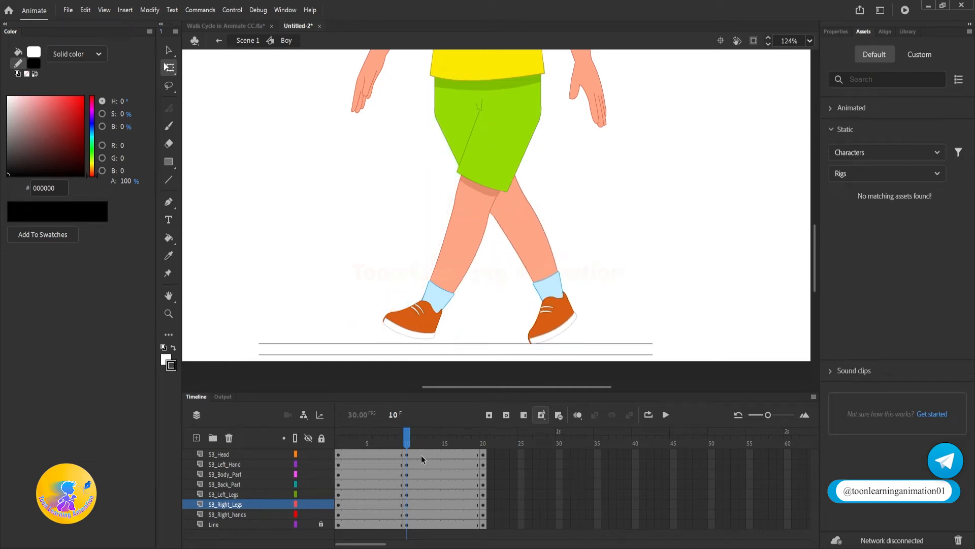
Create classic tweens between the keyframes at frames 1, 10 and 20 on layers SB_Head through SB_Right_hands
left_click_drag(429, 456, 372, 516)
right_click(372, 515)
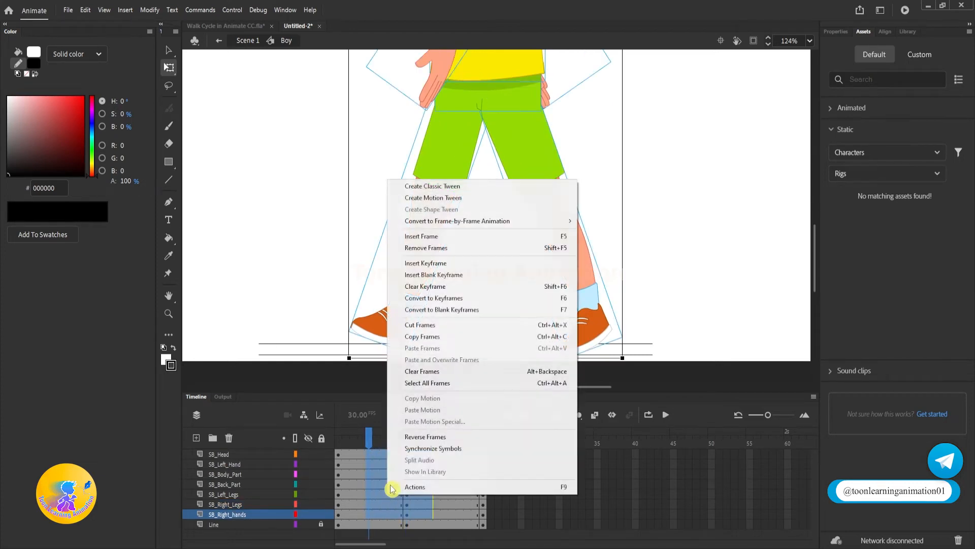
left_click(442, 189)
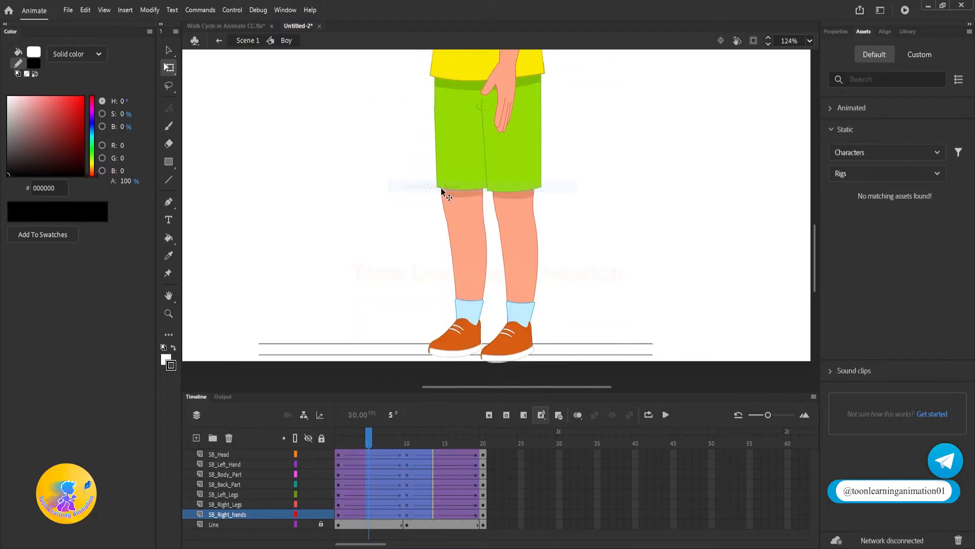
Play the tweened walk from frame 1 and check the full character's motion
left_click_drag(371, 433, 193, 430)
key("Return")
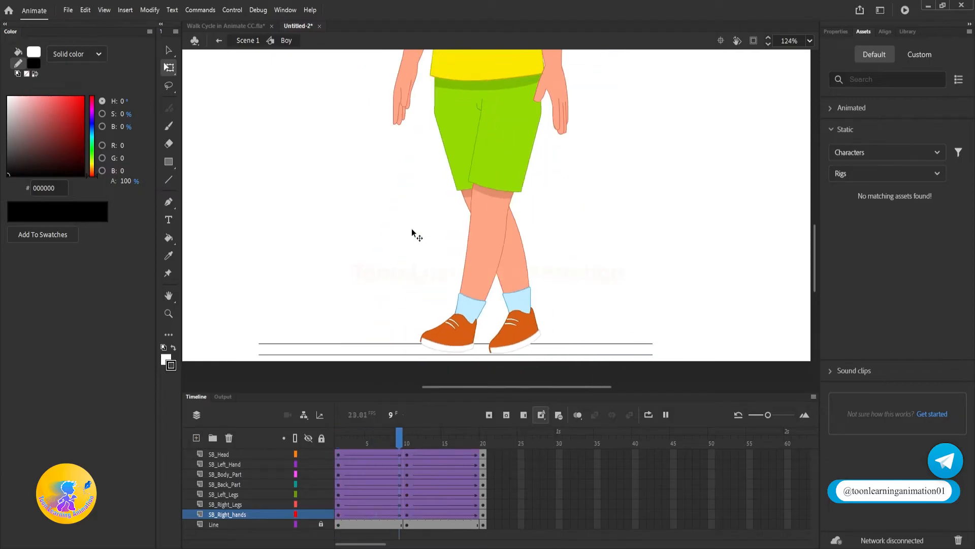
scroll(566, 229, "down", 3)
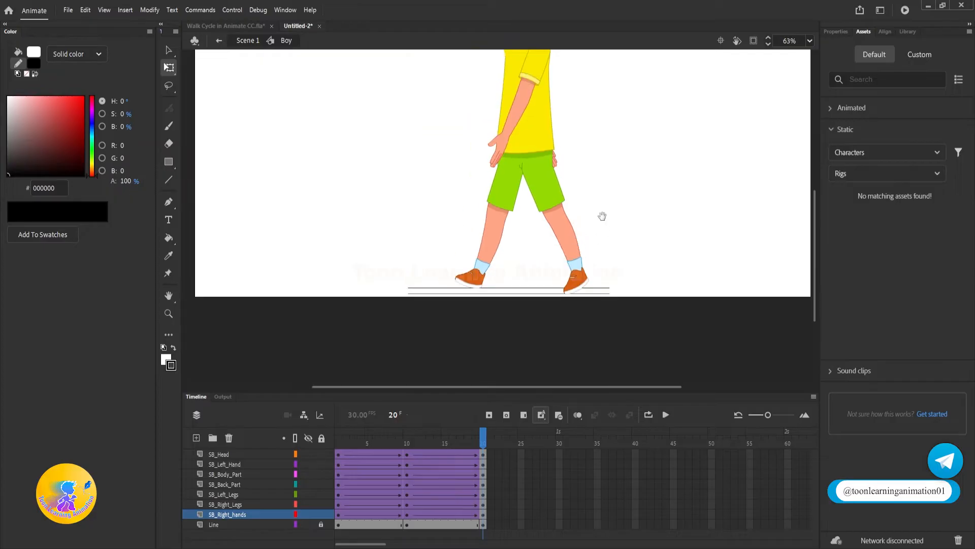
left_click_drag(602, 215, 578, 296)
scroll(553, 264, "down", 1)
left_click(545, 303)
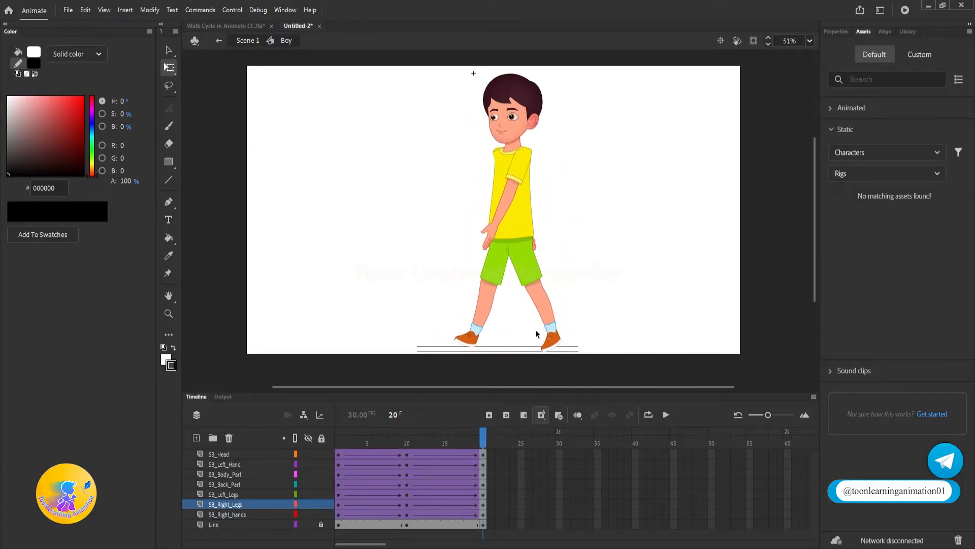
At frame 20, move the SB_Right_hands arm slightly down and forward to align its sleeve with the shirt's shoulder, and compare with frame 1
left_click(486, 446)
scroll(513, 161, "up", 5)
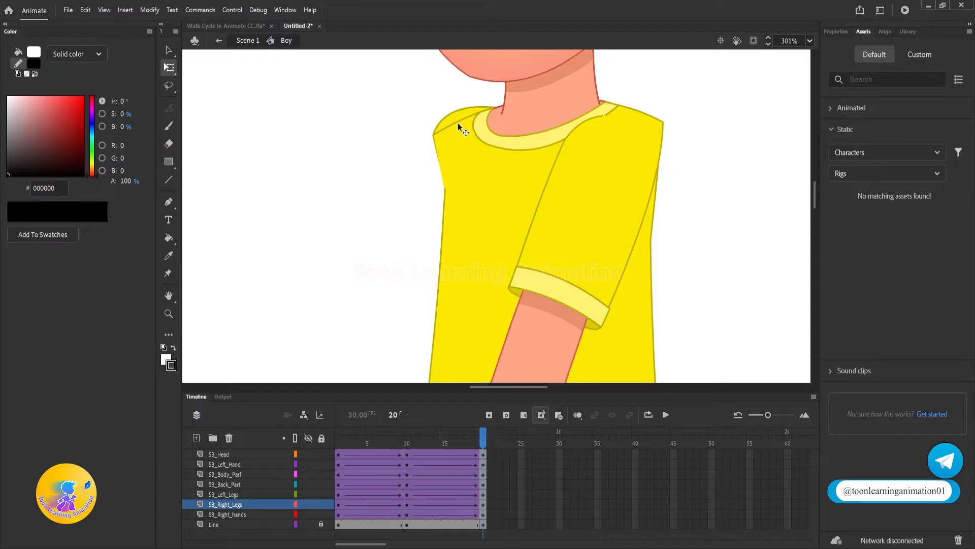
scroll(457, 122, "up", 4)
left_click(451, 137)
mouse_move(452, 138)
left_mouse_down()
mouse_move(445, 157)
mouse_move(438, 151)
left_mouse_up()
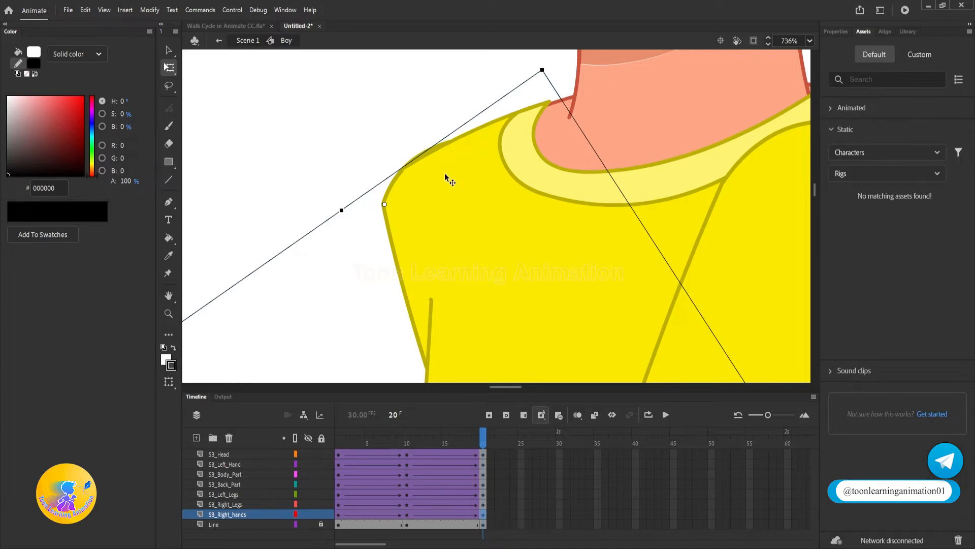
left_click(340, 443)
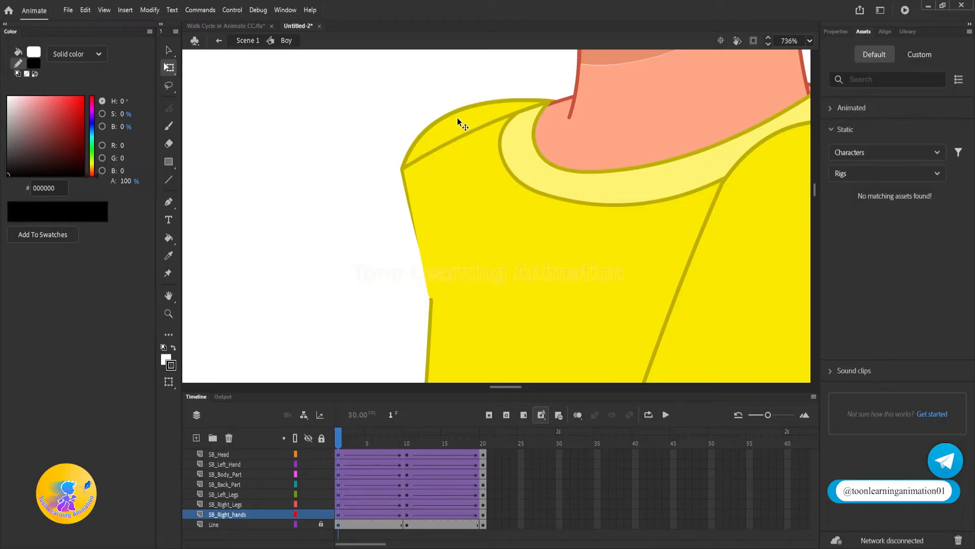
left_click(483, 443)
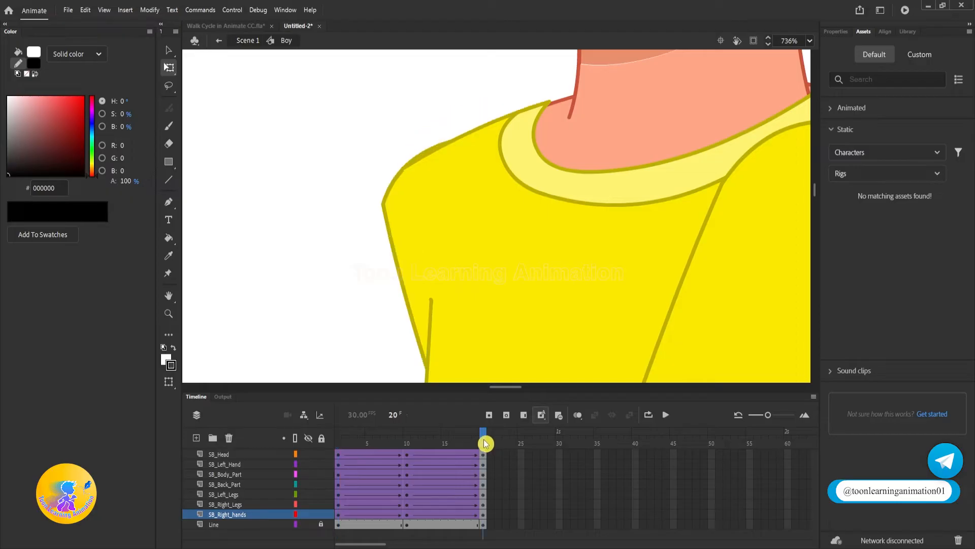
Copy the SB_Right_hands keyframe from frame 20 over frame 1 and recreate the classic tween up to frame 10
left_click(385, 204)
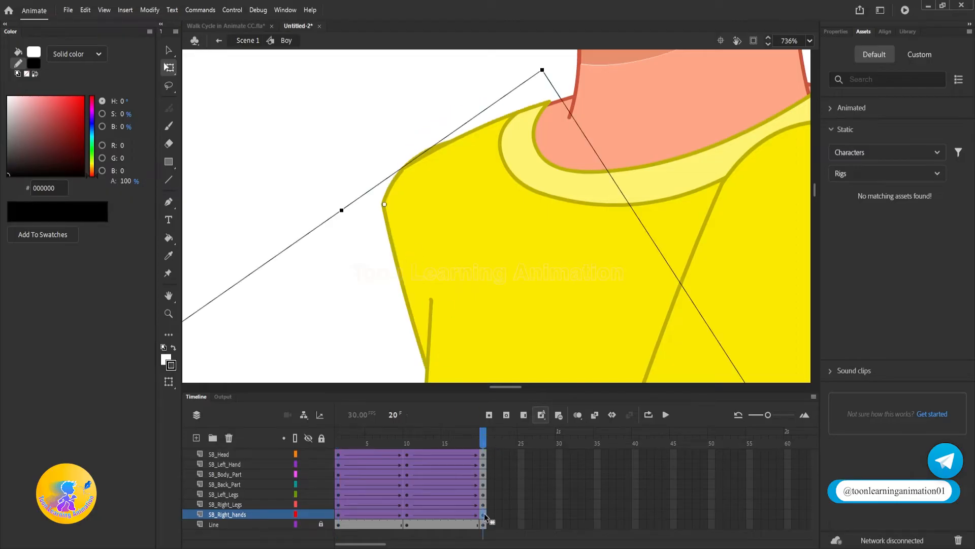
left_click_drag(485, 513, 336, 513)
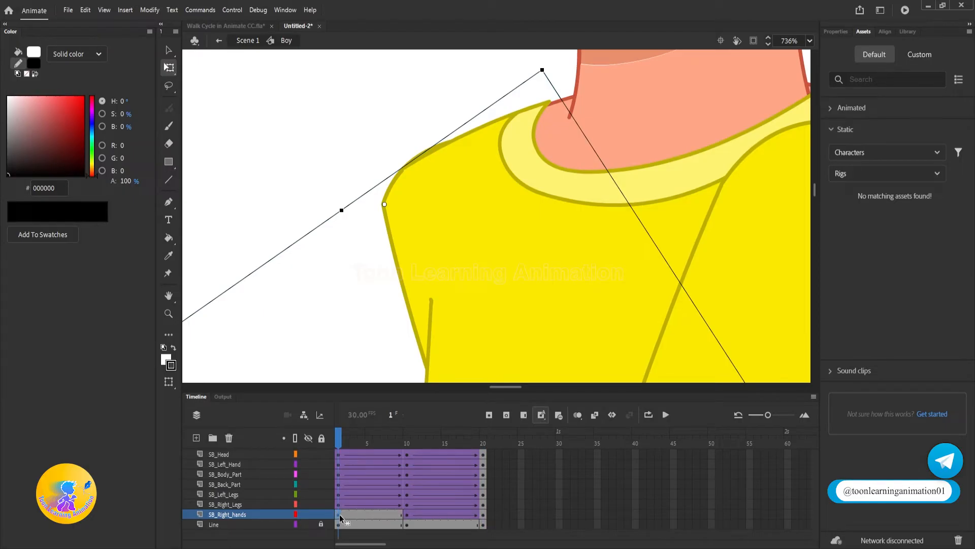
left_click_drag(339, 514, 487, 517)
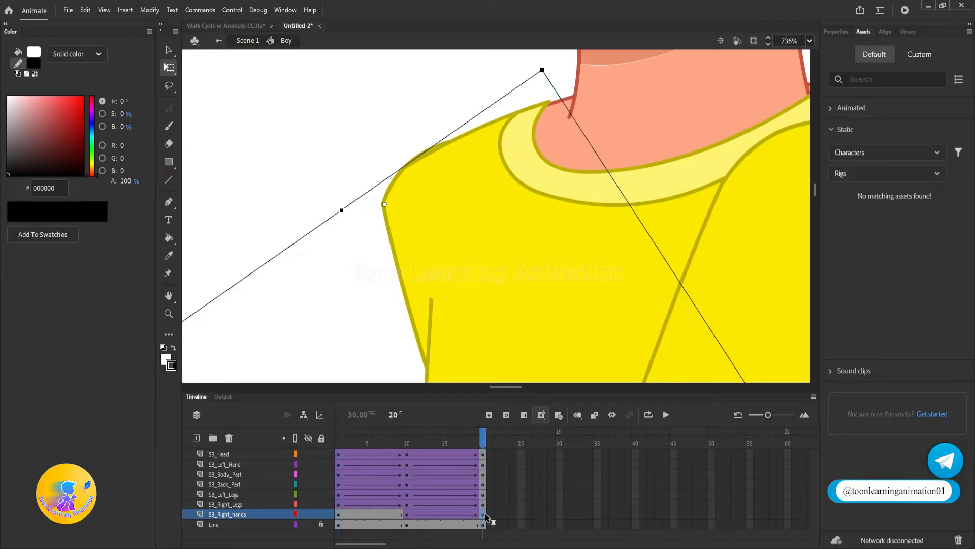
right_click(347, 516)
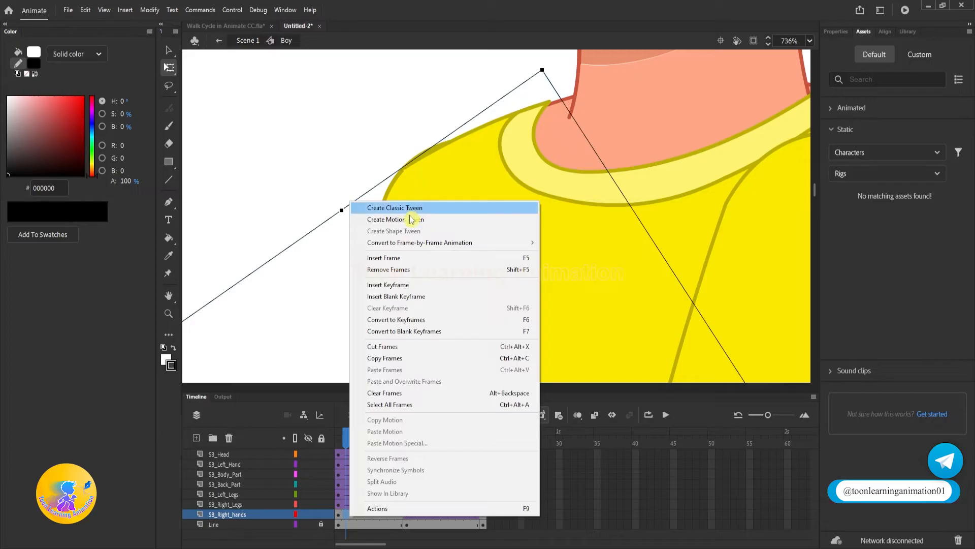
left_click(407, 208)
key("comma")
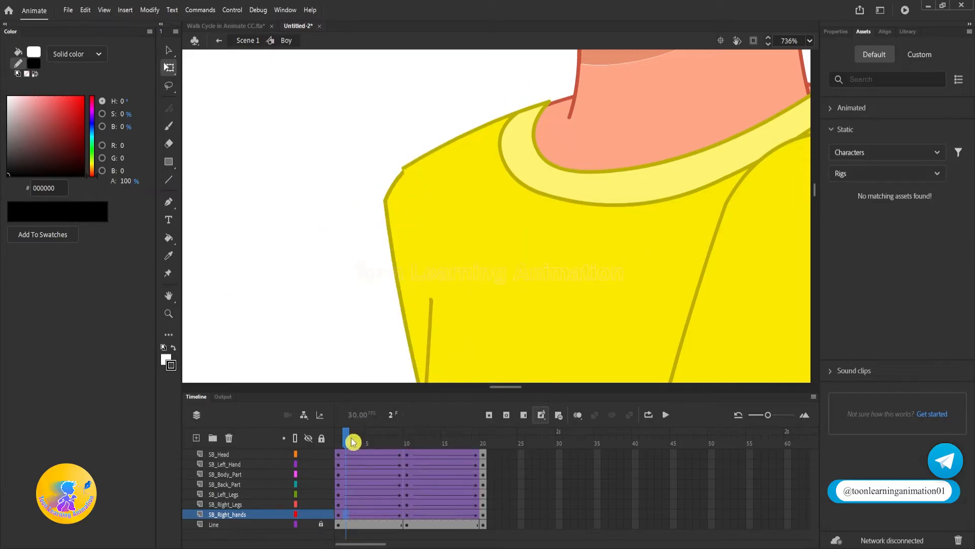
Select the right arm at frame 1 and open its looping First frame value for editing
left_click(358, 145)
left_click(390, 218)
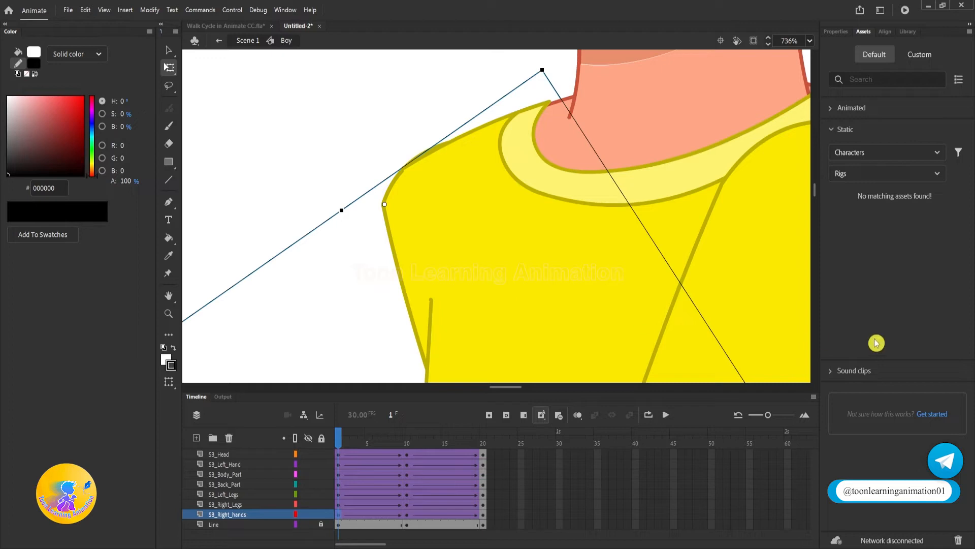
left_click(837, 31)
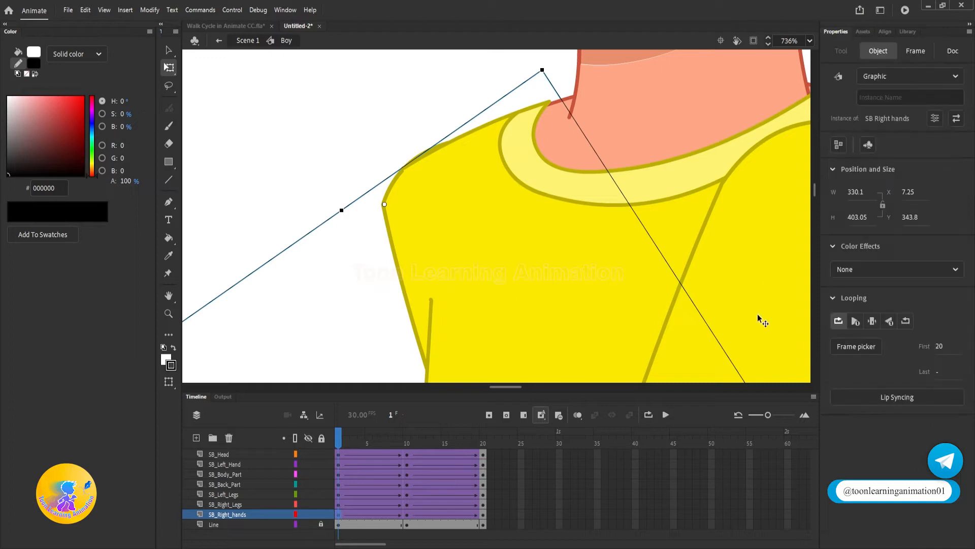
left_click(939, 346)
double_click(323, 213)
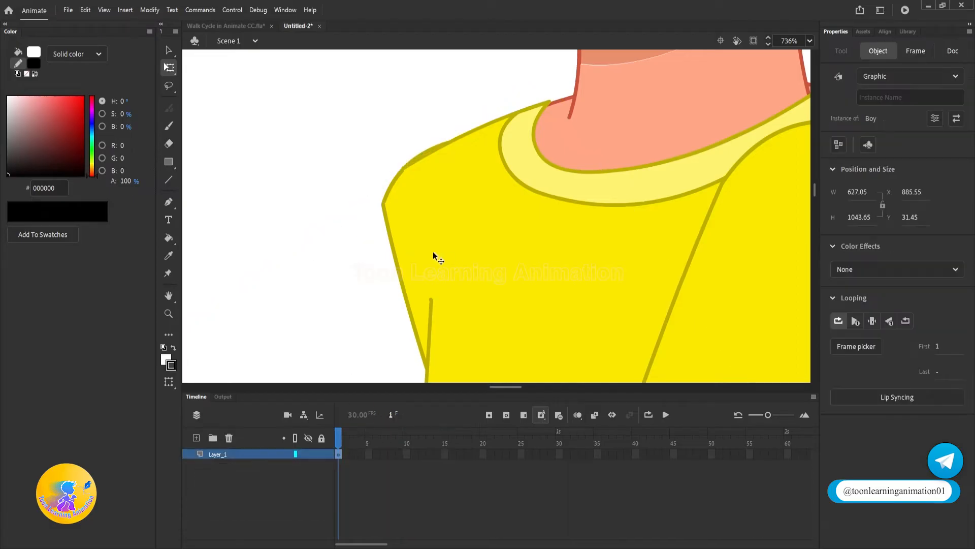
Reopen the Boy symbol with the full character in view and play the walk from frame 1
scroll(435, 252, "down", 4)
double_click(528, 271)
scroll(488, 240, "down", 5)
left_click_drag(651, 318, 657, 208)
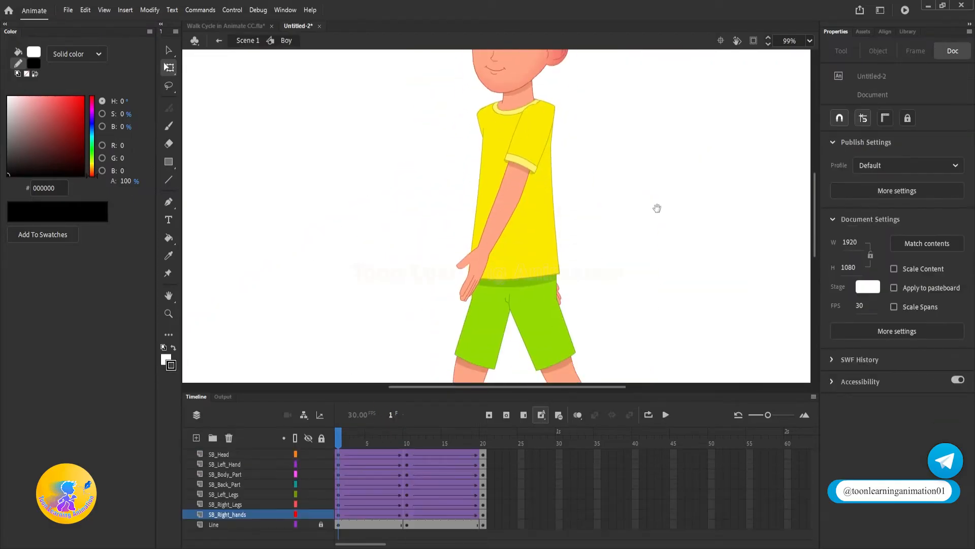
scroll(611, 209, "down", 3)
left_click_drag(651, 279, 625, 276)
key("Return")
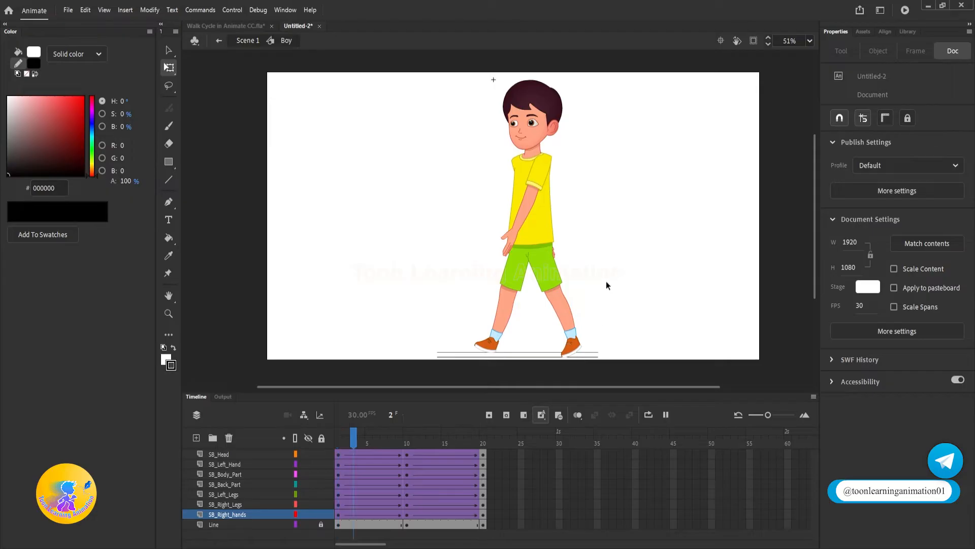
key("Return")
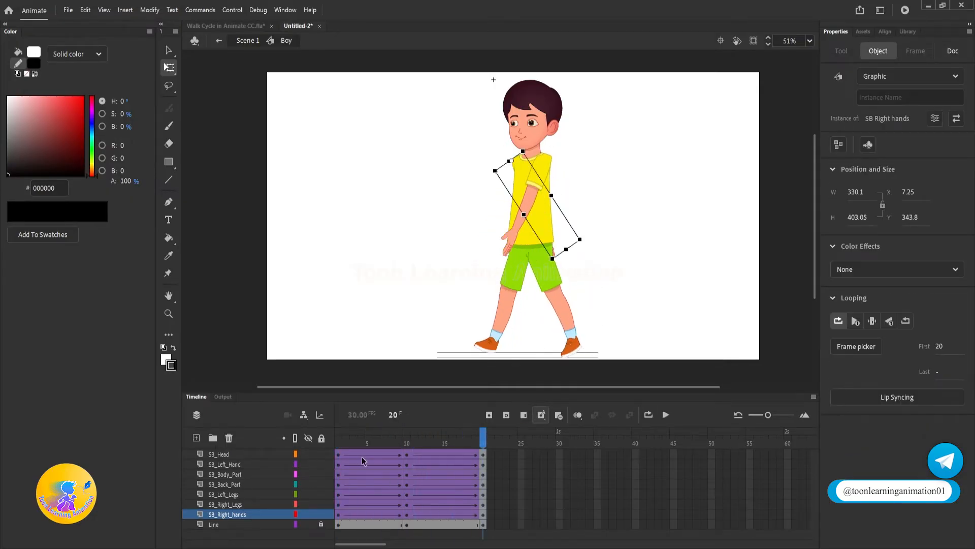
Insert keyframes at frames 5 and 15 on all layers from SB_Head through Line
left_click(370, 443)
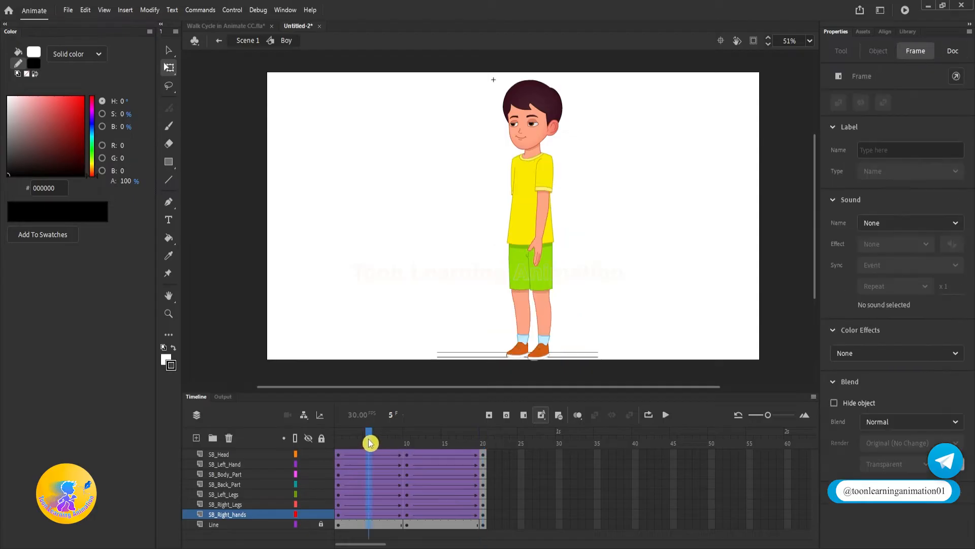
key("F6")
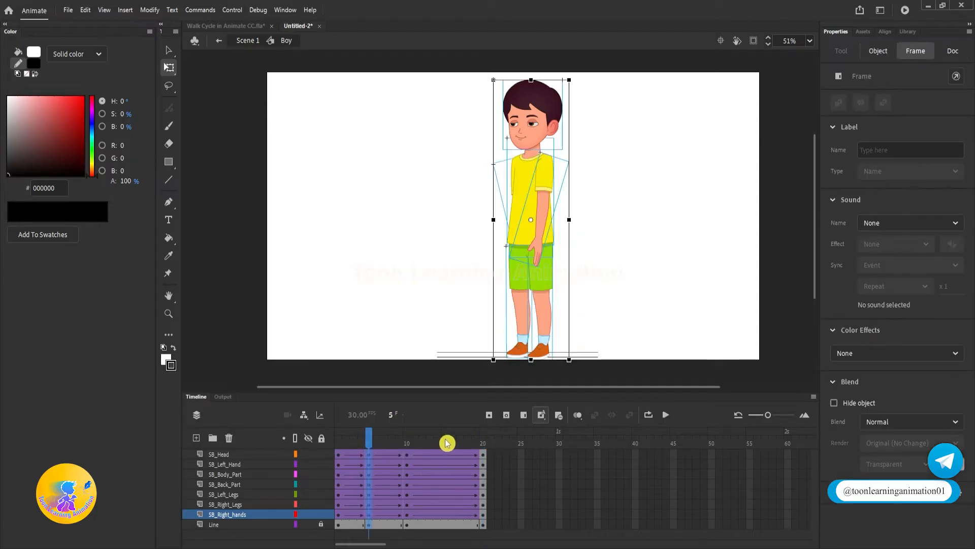
left_click(447, 443)
key("F6")
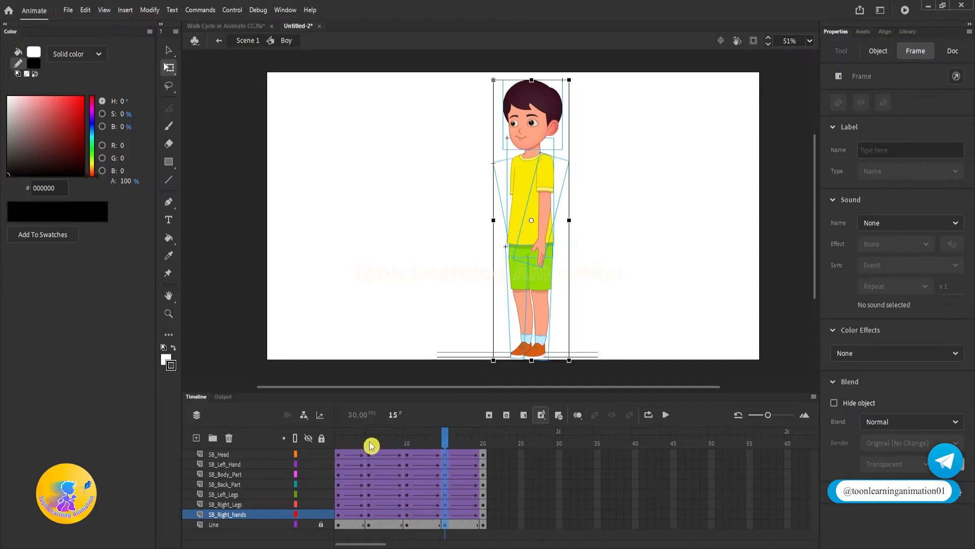
Play the walk from frame 5 and scrub from frame 1 to frame 5 to check the passing pose
left_click(372, 445)
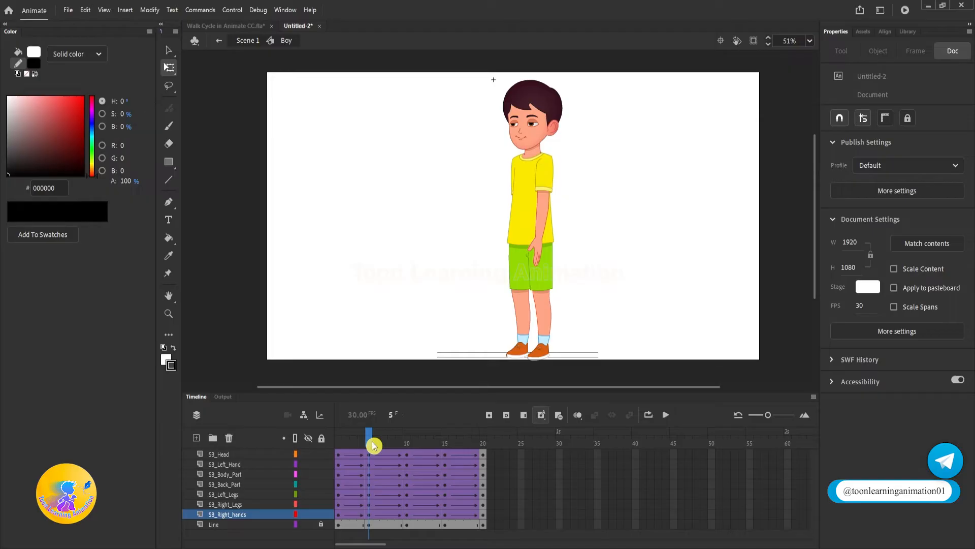
key("Return")
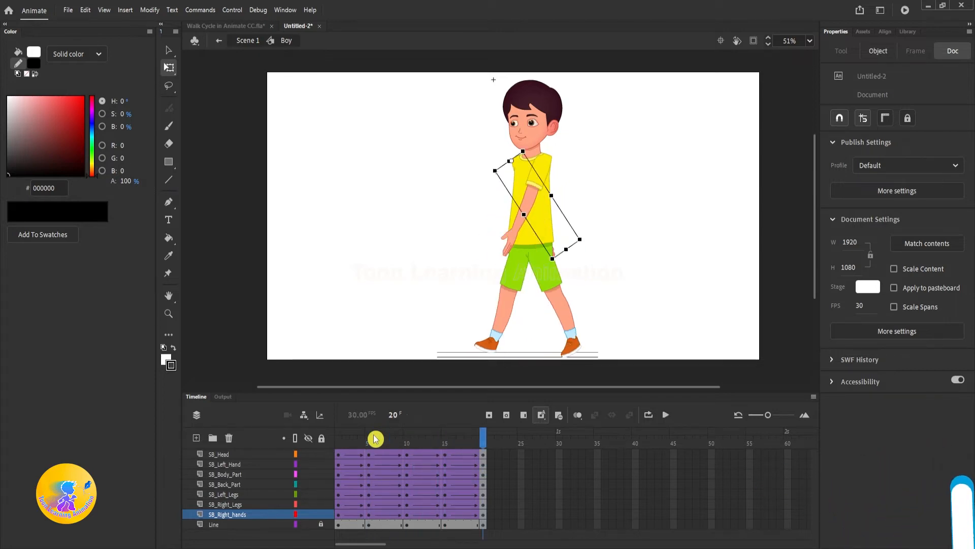
left_click(339, 442)
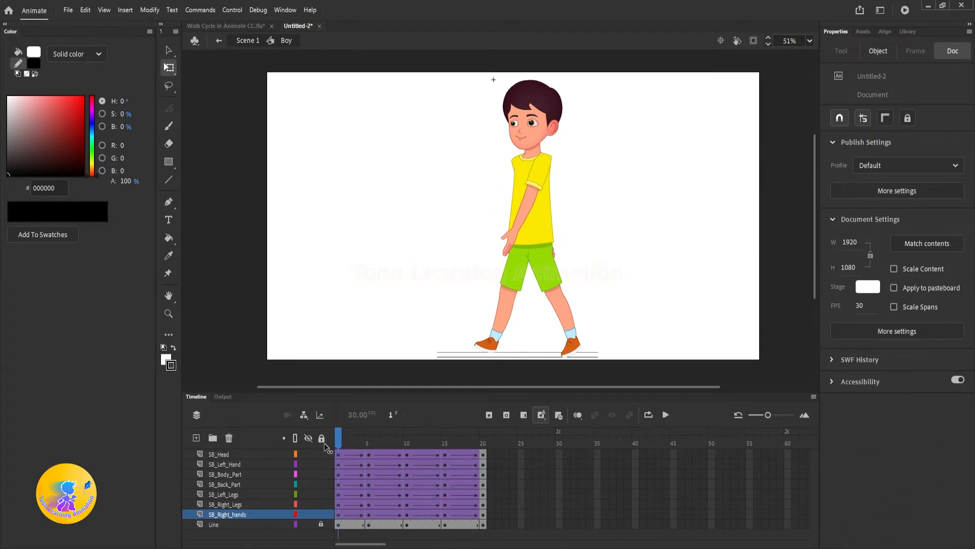
left_click_drag(339, 442, 369, 448)
Examine the leg poses at frames 1, 5, 10, 15 and 20 against the ground lines
scroll(551, 340, "up", 5)
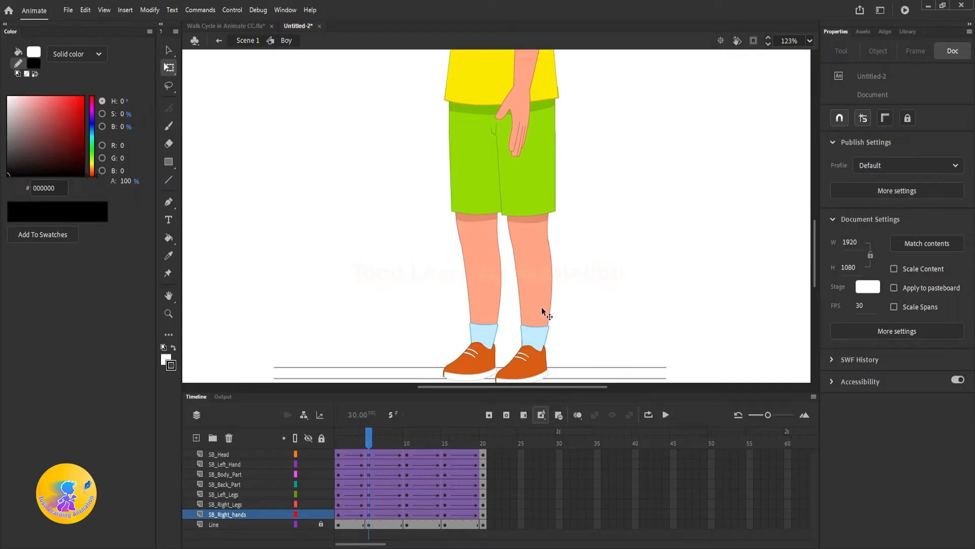
left_click(542, 307)
left_click_drag(542, 307, 552, 290)
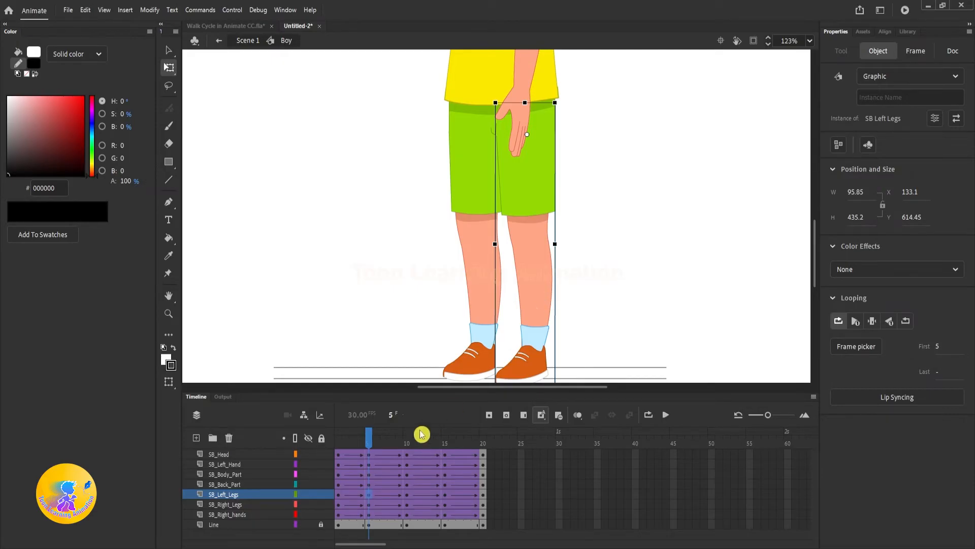
left_click(339, 443)
left_click(314, 461)
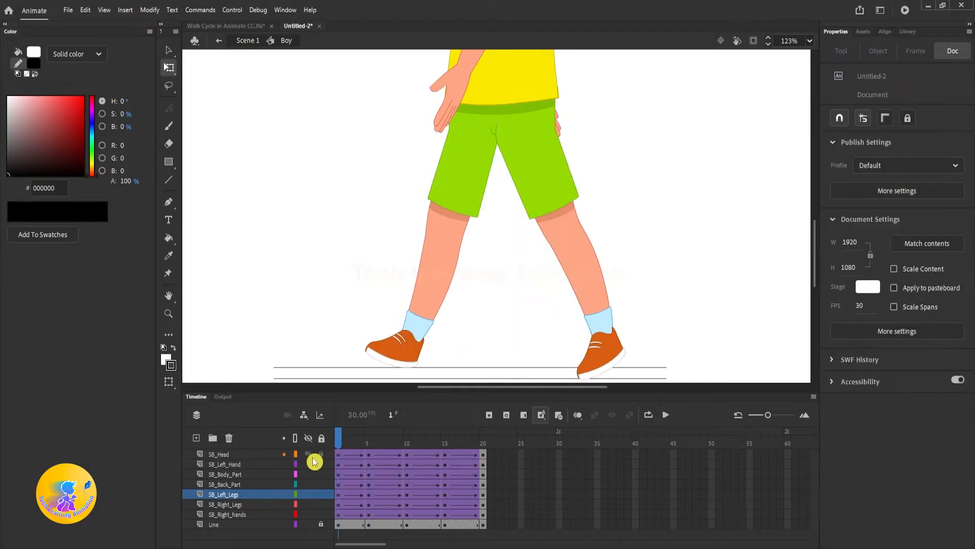
left_click(370, 441)
left_click(407, 441)
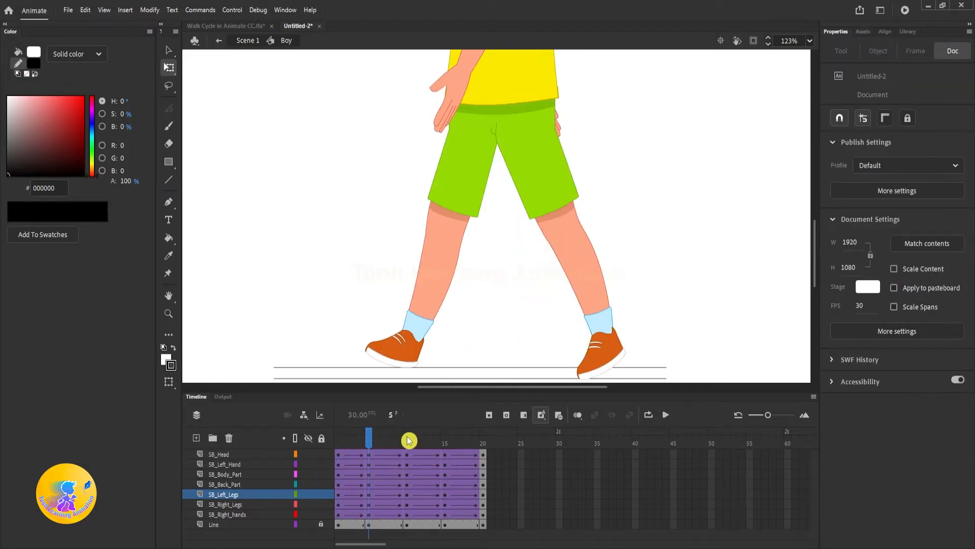
left_click(445, 442)
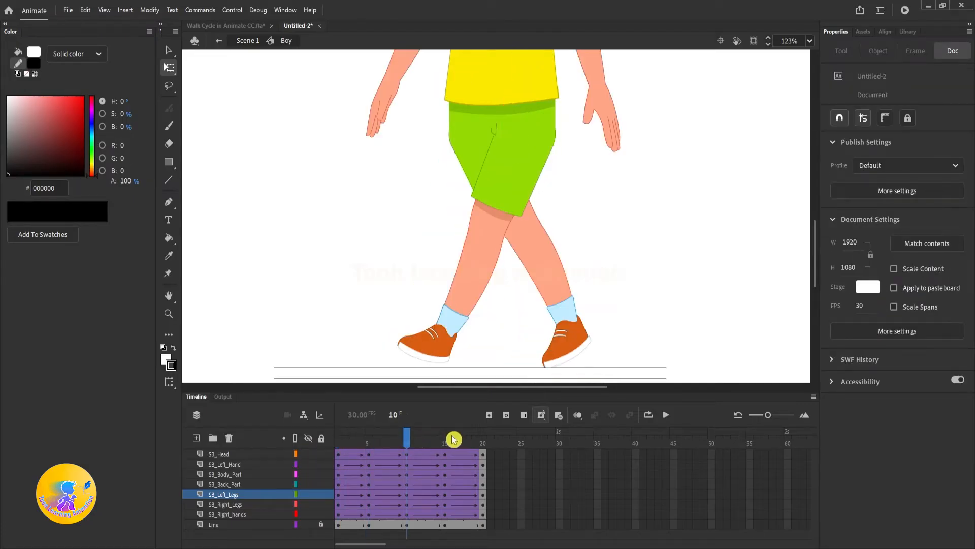
left_click(483, 442)
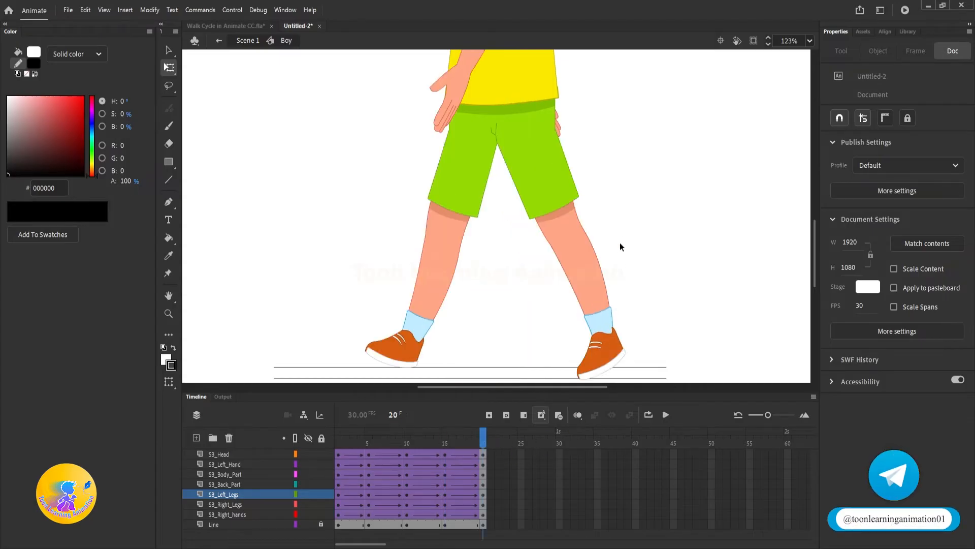
scroll(619, 248, "up", 4)
left_click_drag(605, 328, 601, 309)
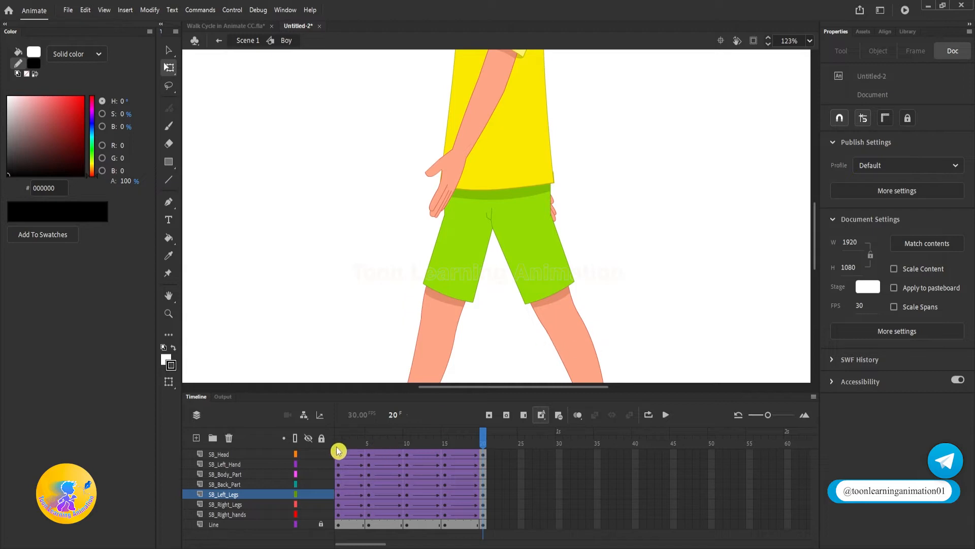
Inside the SB Left Legs symbol, insert keyframes at frames 5, 10, 15 and 20 on layers Left_Shoes through LL_Circle
scroll(515, 355, "down", 3)
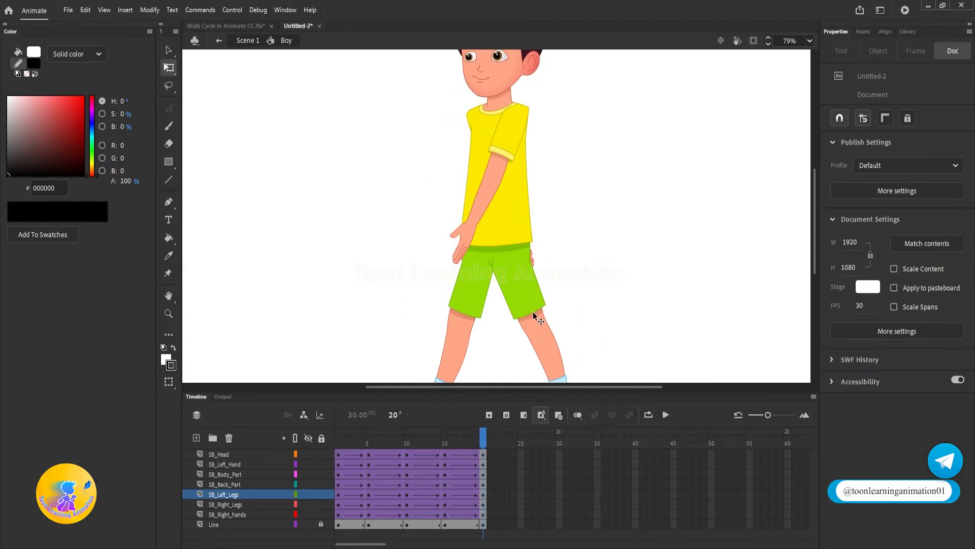
double_click(532, 312)
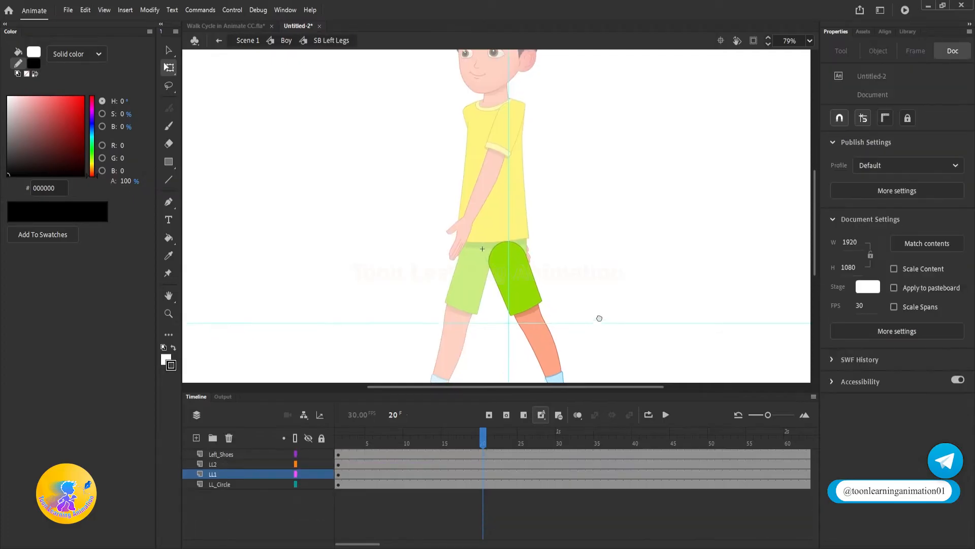
scroll(589, 235, "down", 3)
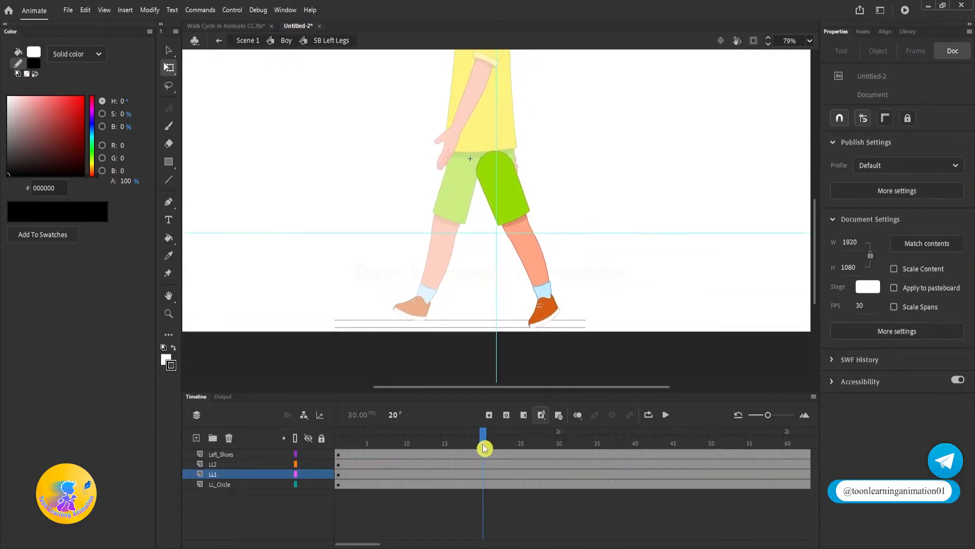
left_click_drag(483, 453, 484, 484)
left_click(407, 446)
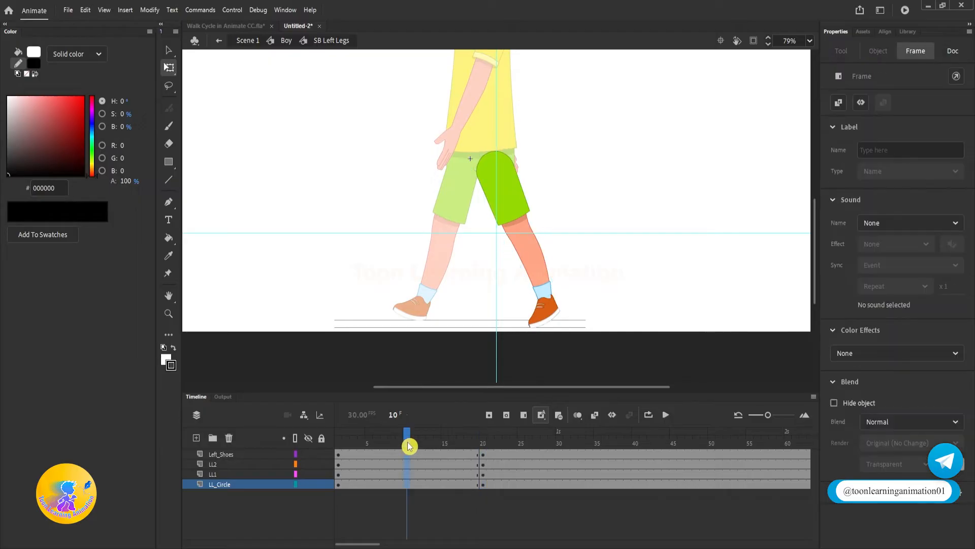
key("F6")
left_click(369, 445)
key("F6")
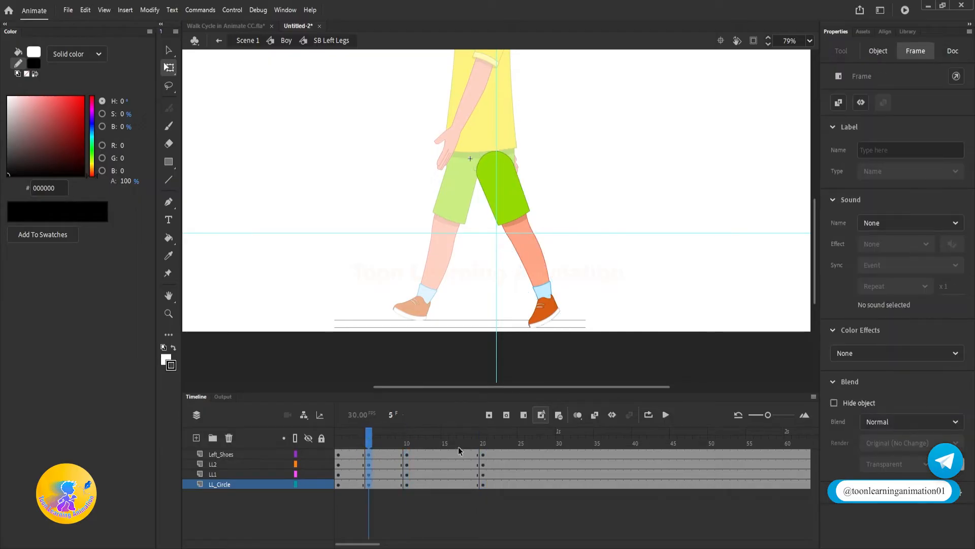
left_click(447, 443)
double_click(510, 383)
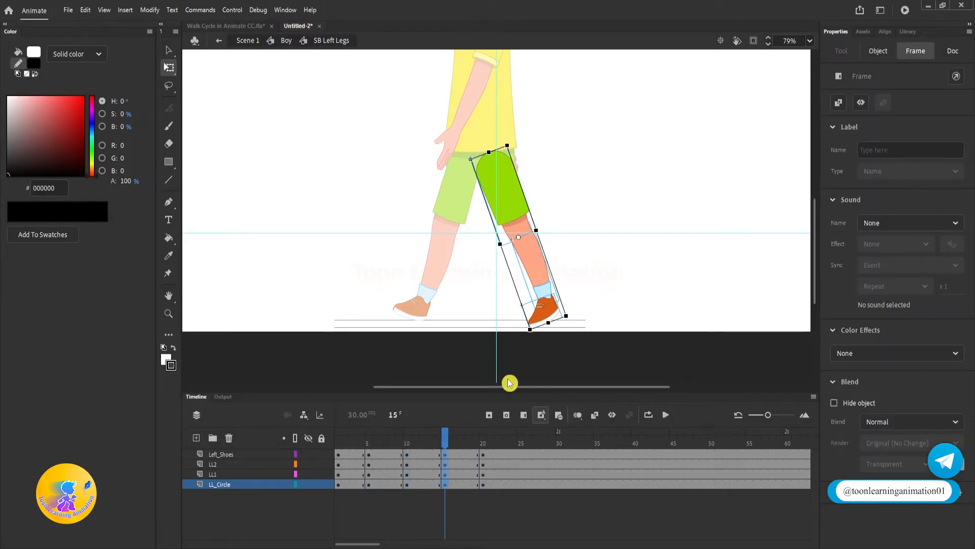
Inside the SB Right Legs symbol, insert keyframes at frames 5, 10, 15 and 20 on layers RShoes through RL_Circle
double_click(446, 275)
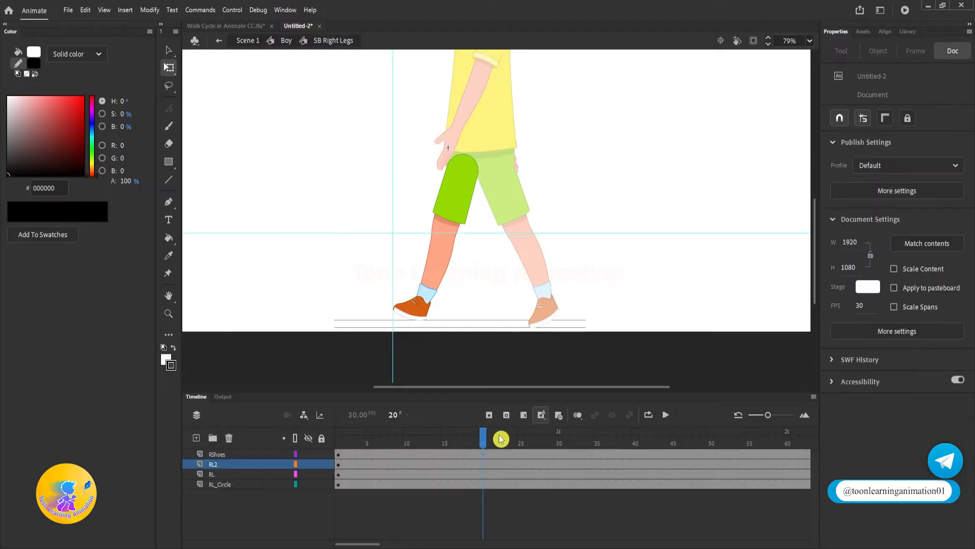
left_click(478, 459)
key("F6")
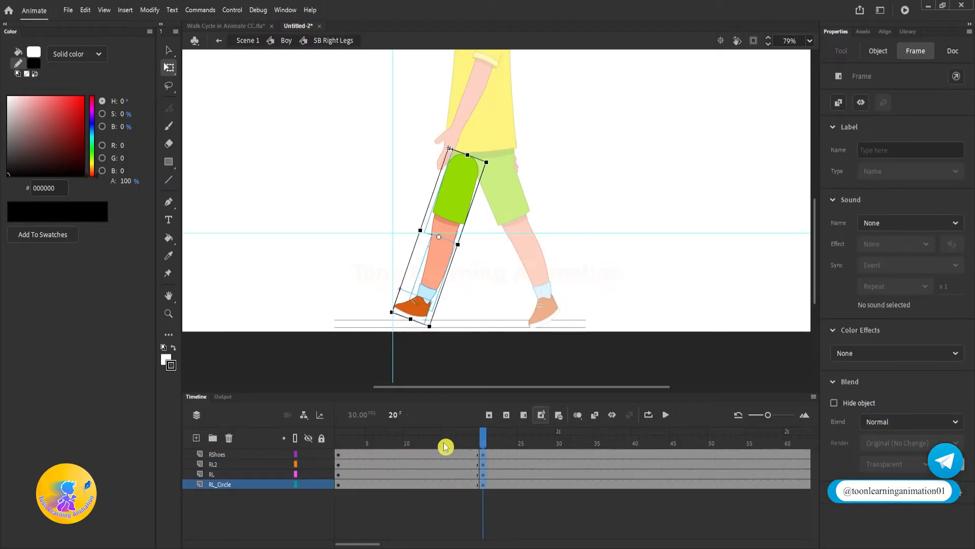
left_click(445, 444)
key("F6")
left_click(406, 444)
key("F6")
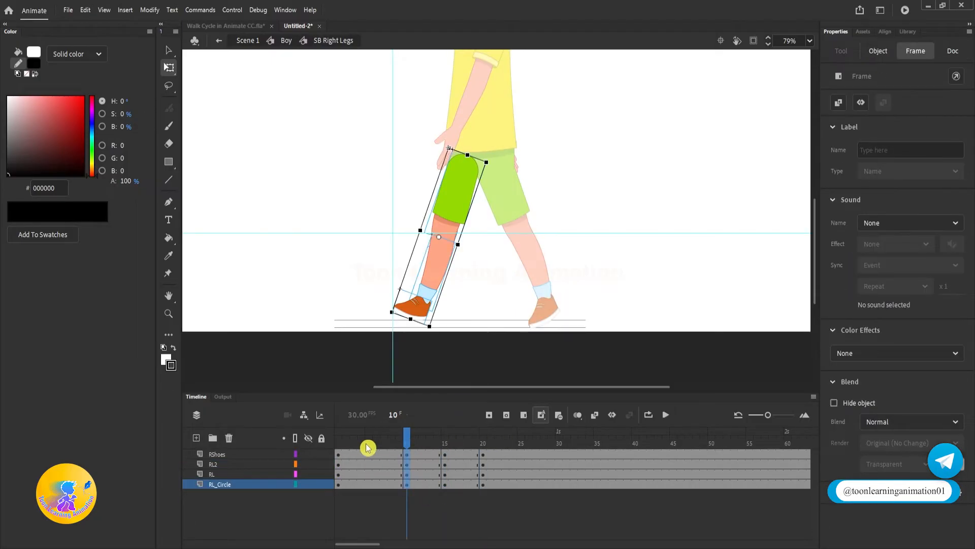
left_click(369, 444)
key("F6")
double_click(645, 298)
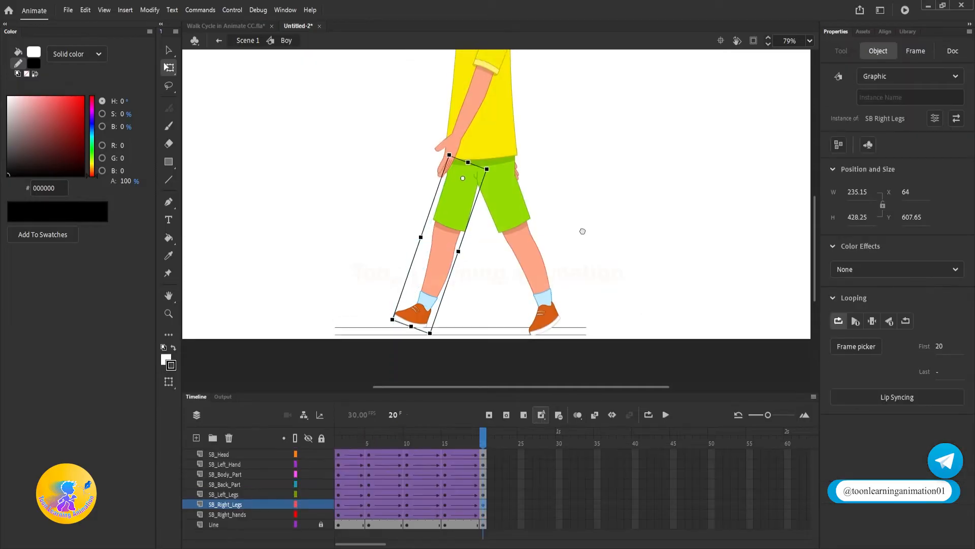
Inside the SB Left Hand symbol, insert keyframes at frames 5, 10, 15 and 20 on layers Arm, LH1 and LH_Circle
double_click(465, 205)
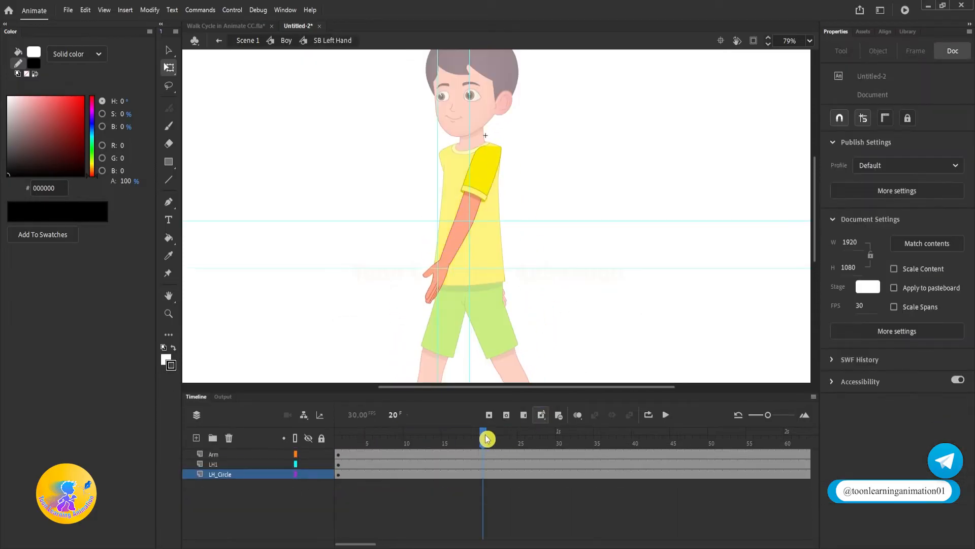
left_click(483, 437)
left_click(406, 444)
key("F6")
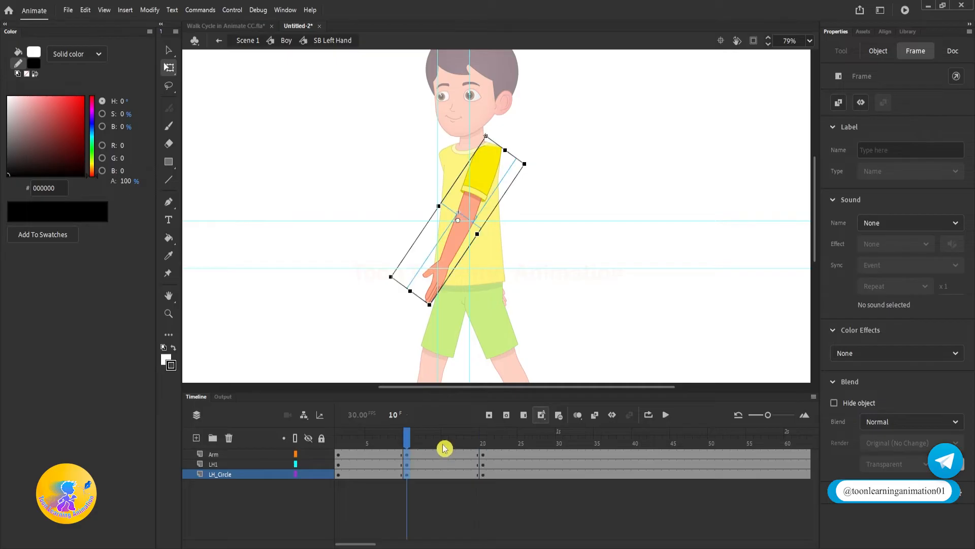
left_click(444, 444)
key("F6")
left_click(368, 443)
key("F6")
double_click(520, 254)
Inside the SB Right hands symbol, insert keyframes at frames 5, 10, 15 and 20 on layers RH2, RH and RH_Circle
double_click(506, 304)
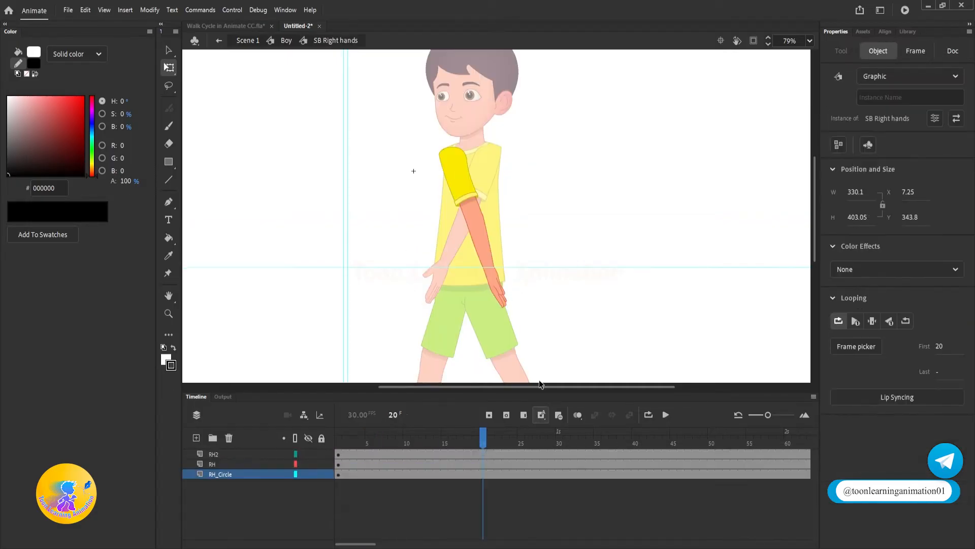
left_click(369, 444)
key("F6")
left_click(483, 444)
key("F6")
left_click(445, 443)
key("F6")
left_click(406, 444)
left_click(588, 338)
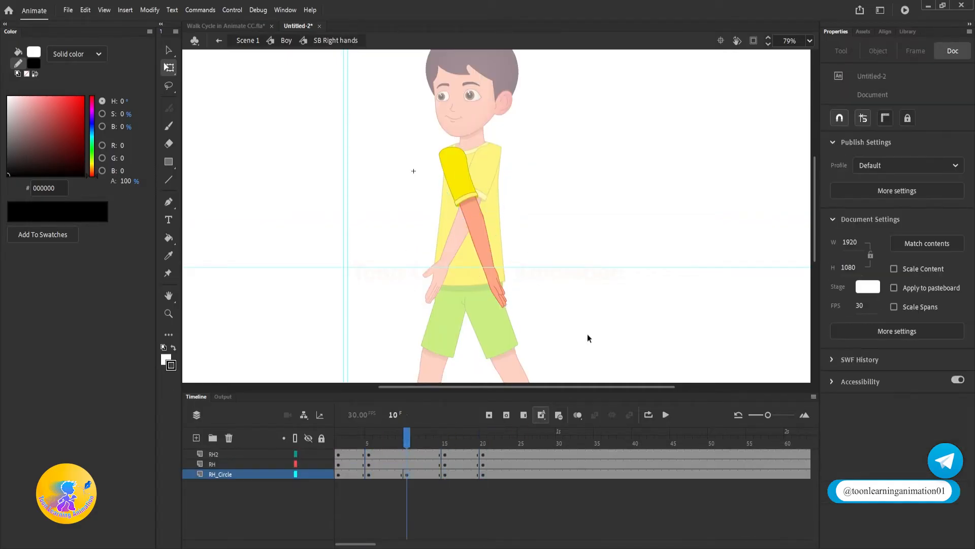
left_click(408, 442)
key("F6")
key("v")
double_click(575, 316)
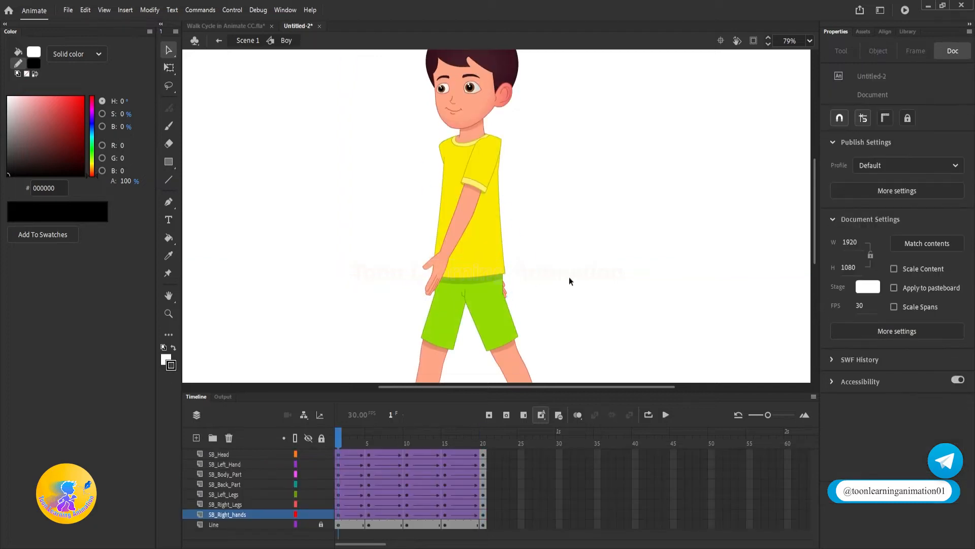
At frame 5 inside SB Left Legs, set the pivot of the lower leg and shoe at the knee and rotate them backward
key("q")
scroll(537, 260, "down", 1)
left_click_drag(572, 249, 572, 261)
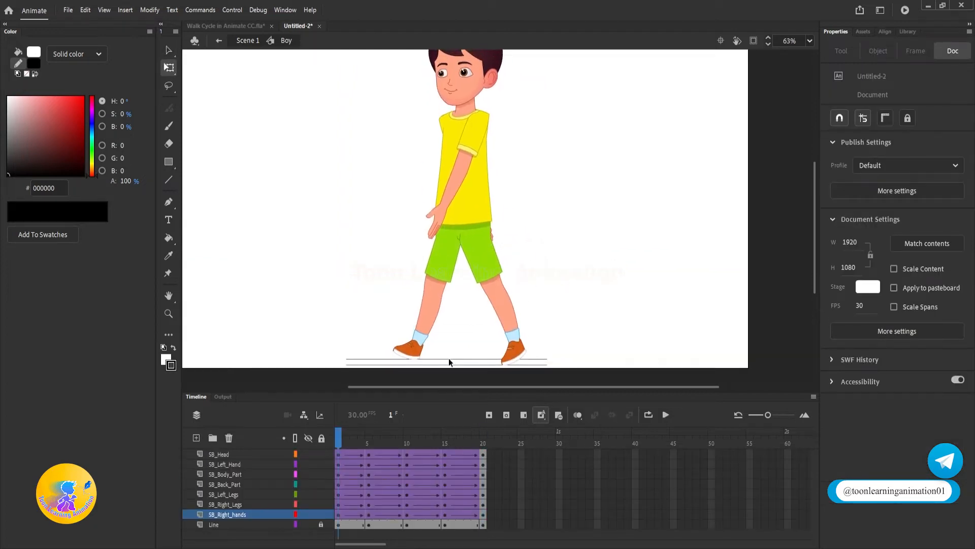
mouse_move(340, 439)
left_mouse_down()
mouse_move(359, 439)
mouse_move(338, 440)
mouse_move(332, 428)
left_mouse_up()
left_click_drag(343, 442, 362, 441)
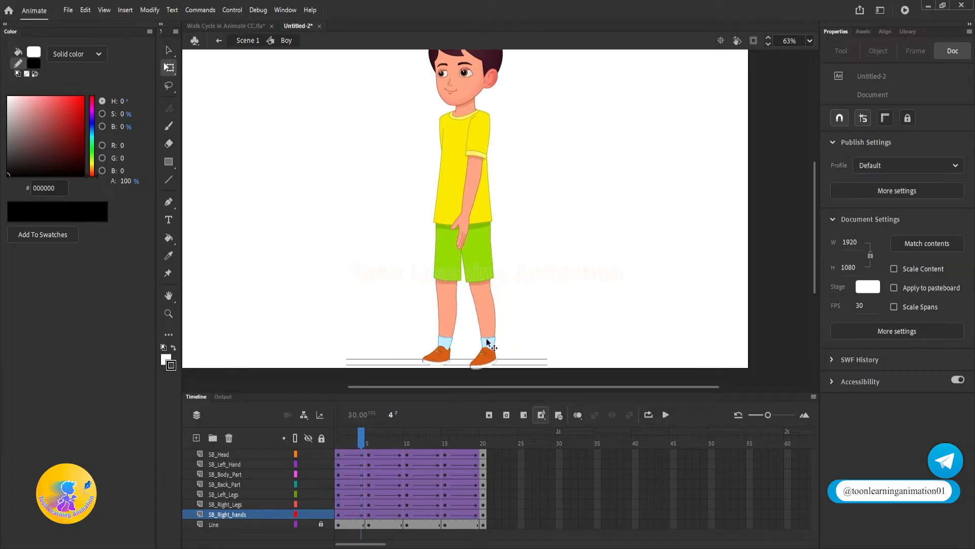
left_click(369, 445)
double_click(480, 331)
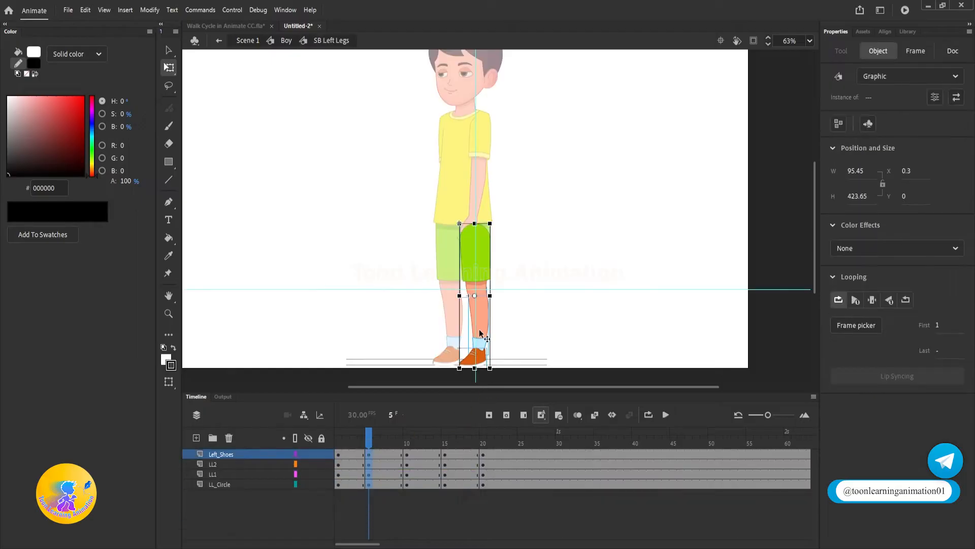
left_click_drag(542, 341, 468, 384)
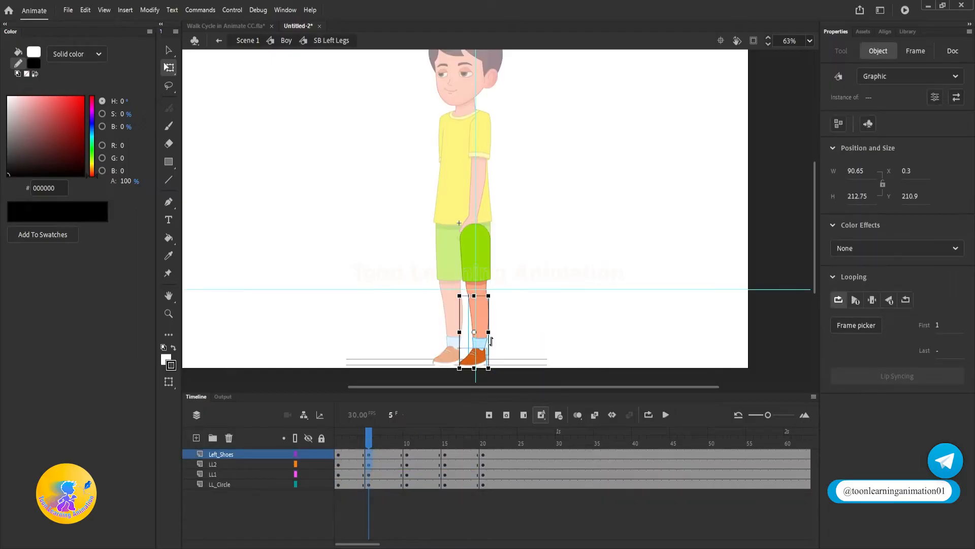
scroll(490, 340, "up", 1)
left_click_drag(533, 359, 551, 329)
left_click_drag(490, 301, 497, 268)
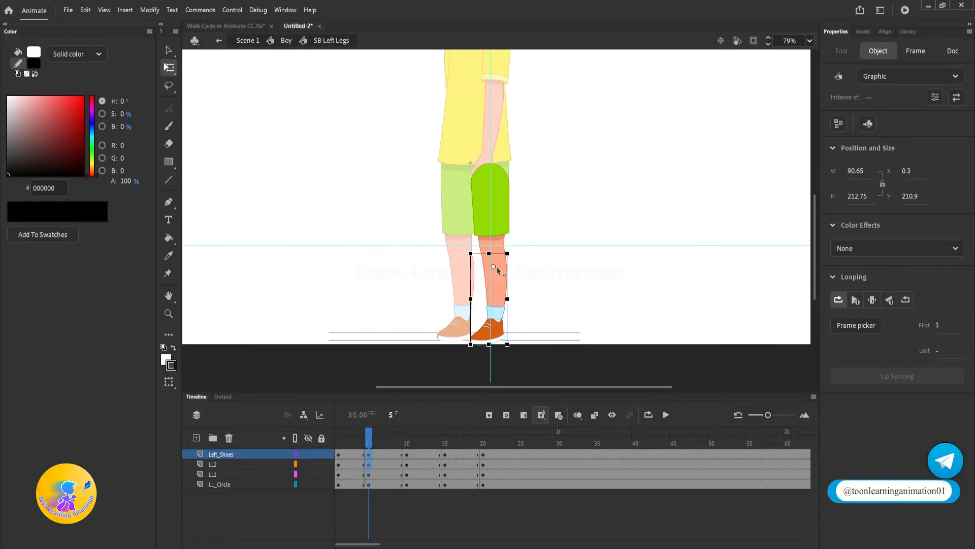
left_click_drag(514, 347, 572, 285)
Create classic tweens on the Left_Shoes and LL2 layers across the spans between frames 1 and 10
left_click_drag(384, 464, 370, 438)
right_click(359, 461)
left_click(409, 156)
left_click(629, 292)
At frame 5, move the left shoe's transformation point to the ankle
scroll(480, 307, "up", 5)
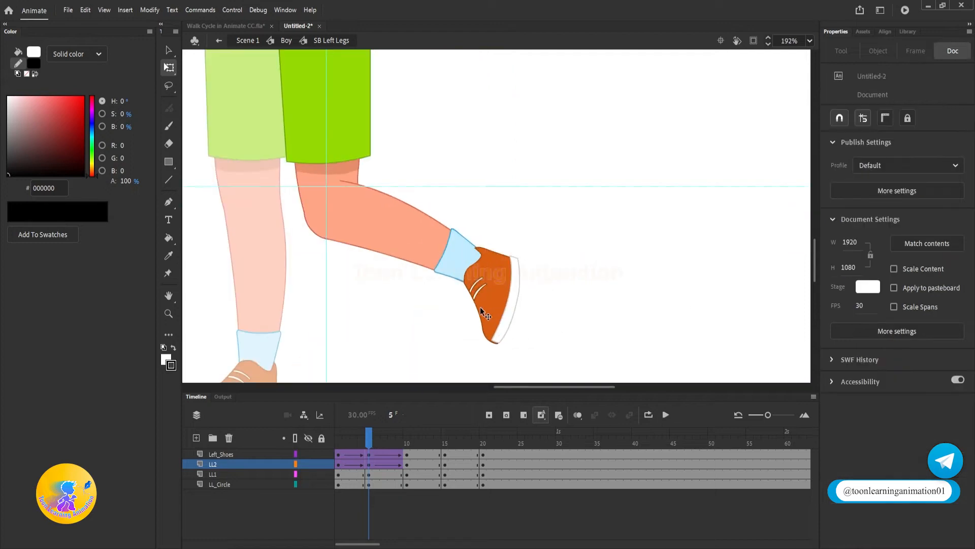
left_click(510, 271)
left_click_drag(505, 272, 495, 214)
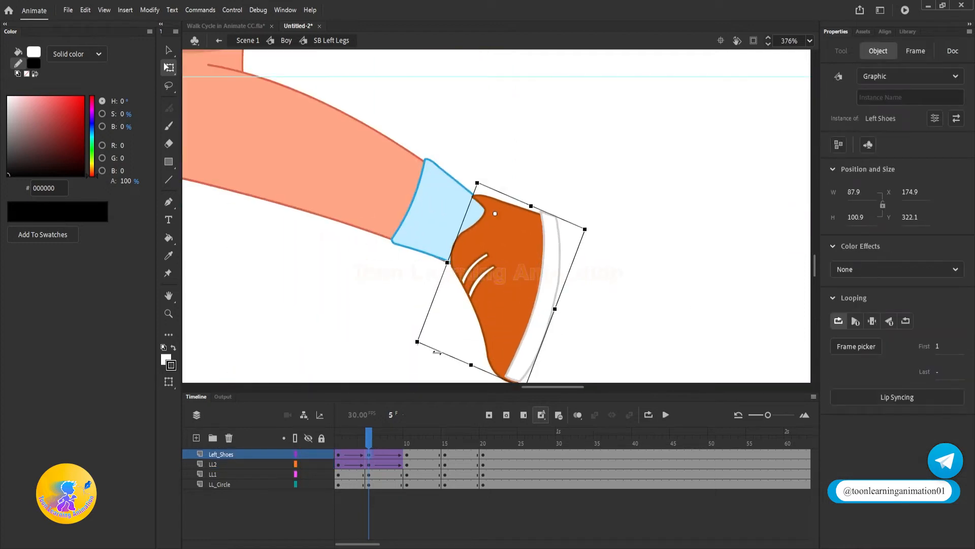
At frame 3, reposition the left shoe so it lines up with the sock
mouse_move(368, 440)
left_mouse_down()
mouse_move(345, 438)
mouse_move(353, 437)
left_mouse_up()
left_click(574, 207)
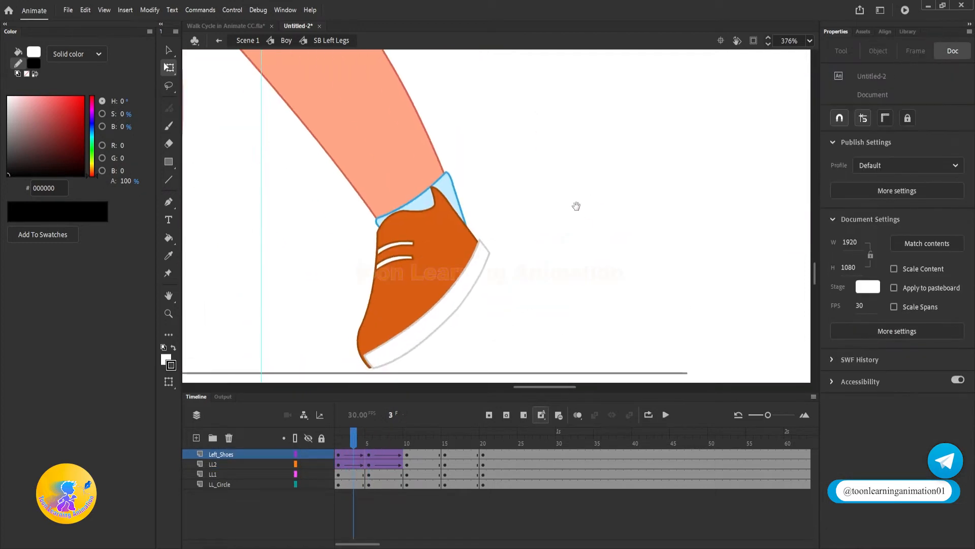
left_click(467, 269)
left_click_drag(467, 269, 487, 292)
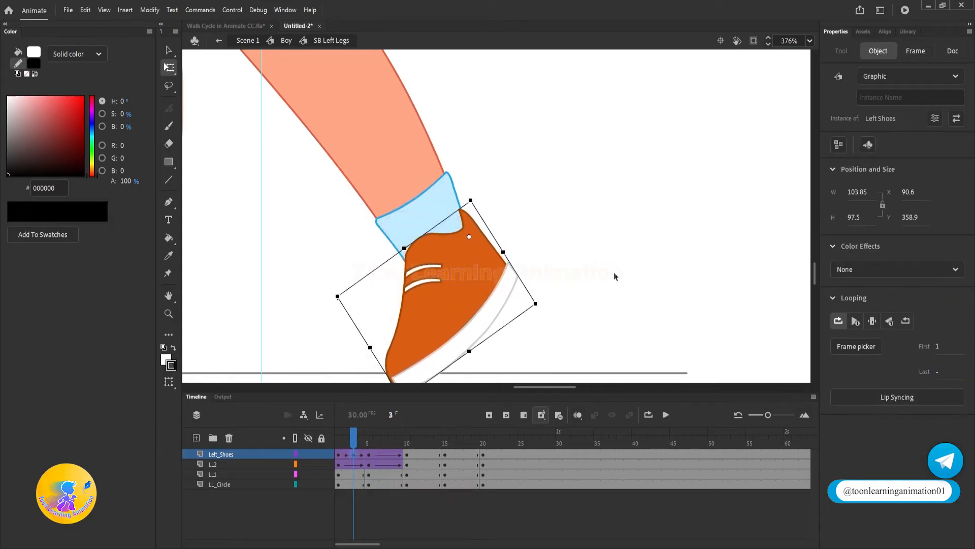
left_click(615, 274)
At frame 7, shift the left shoe to line up with the sock and return to the Boy symbol
left_click_drag(365, 445, 386, 447)
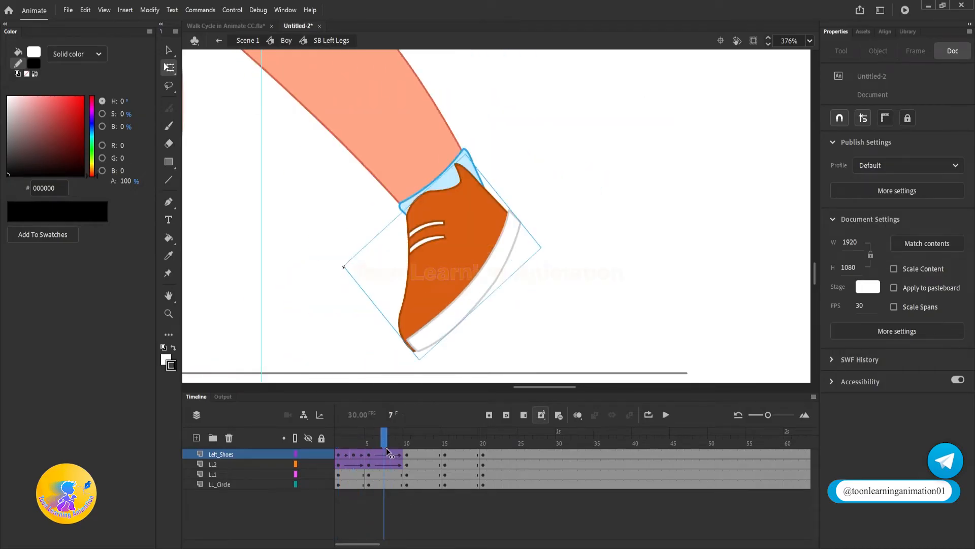
left_click(478, 275)
left_click_drag(478, 275, 474, 281)
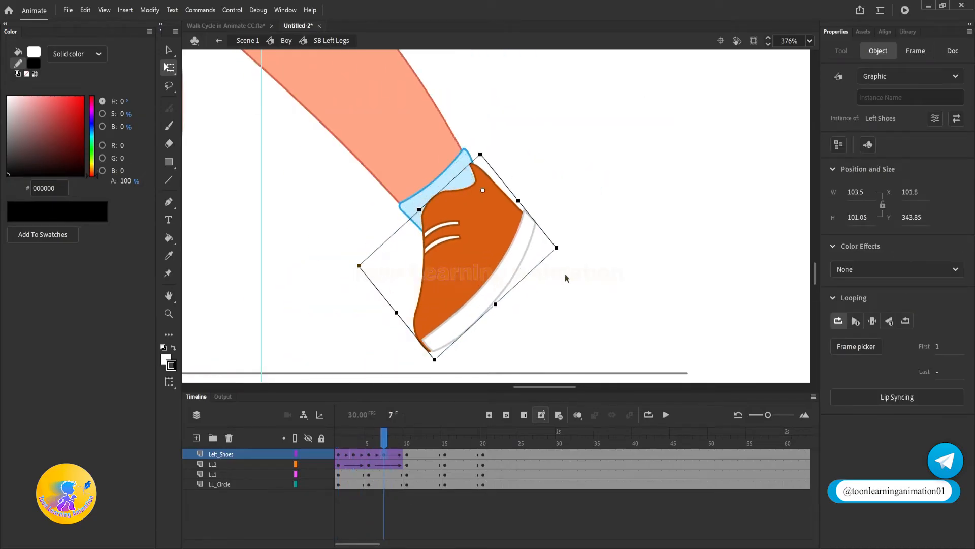
key("v")
double_click(605, 273)
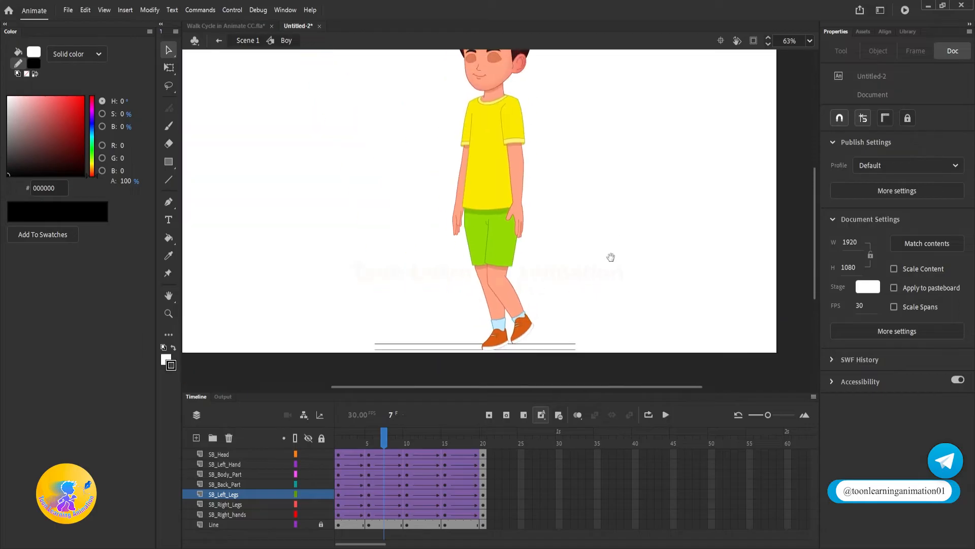
At frame 15 inside SB Right Legs, set the pivot of the lower leg and shoe at the knee and rotate them backward
left_click_drag(387, 442, 395, 480)
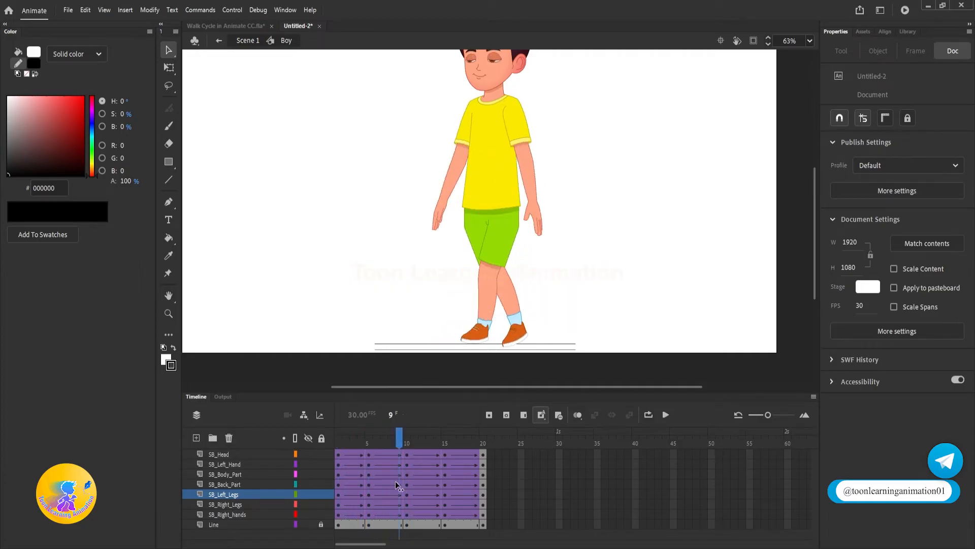
left_click(406, 435)
left_click_drag(409, 455, 444, 460)
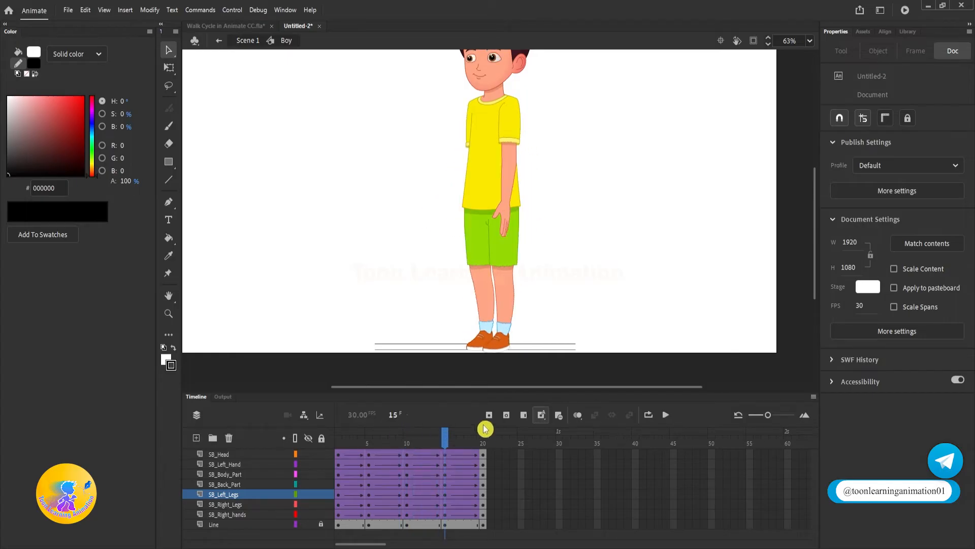
scroll(496, 352, "up", 3)
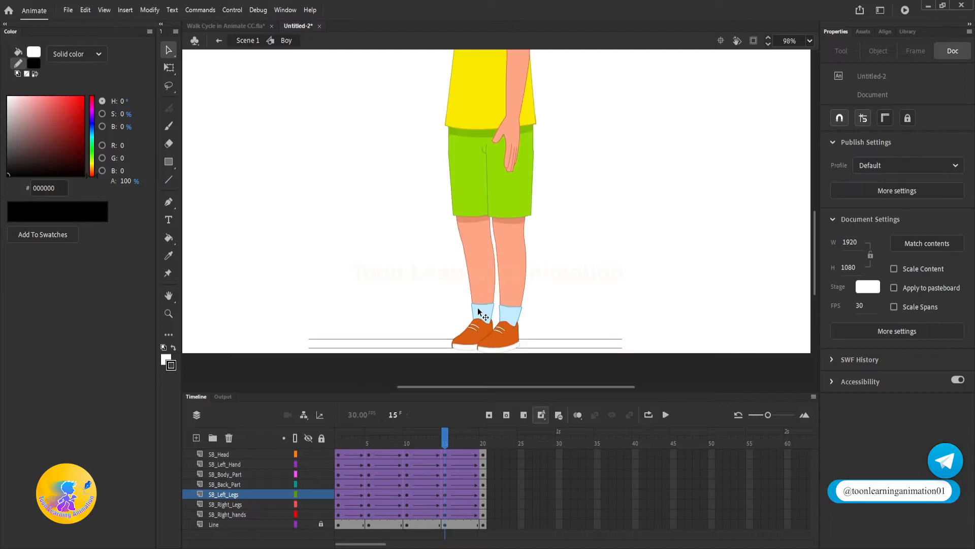
double_click(477, 308)
left_click_drag(560, 295, 430, 382)
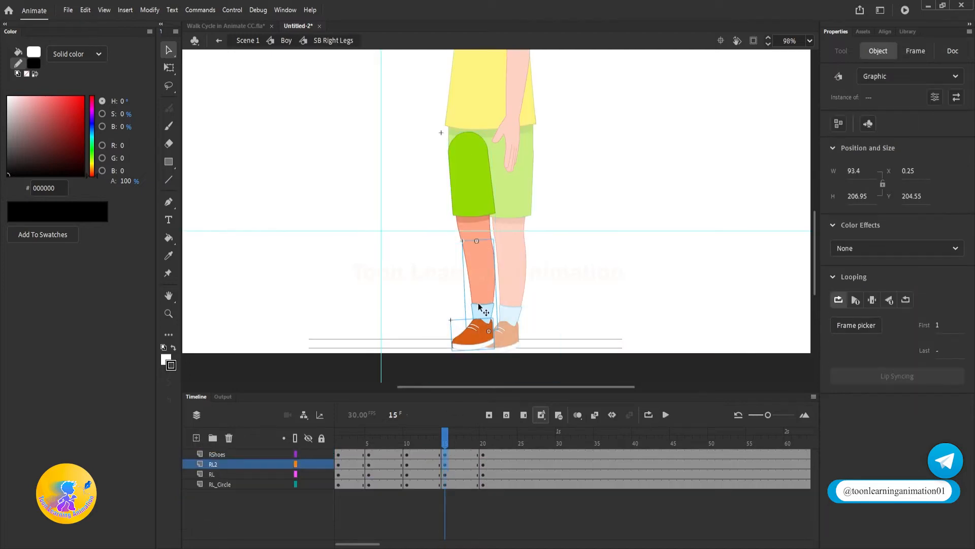
scroll(487, 315, "up", 1)
key("q")
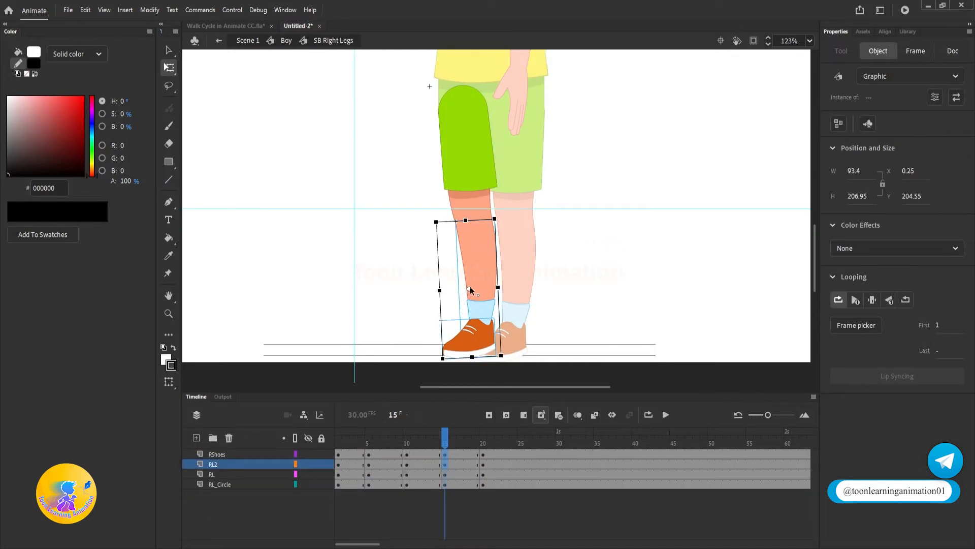
left_click_drag(470, 289, 475, 227)
scroll(493, 249, "down", 2)
left_click_drag(506, 340, 563, 223)
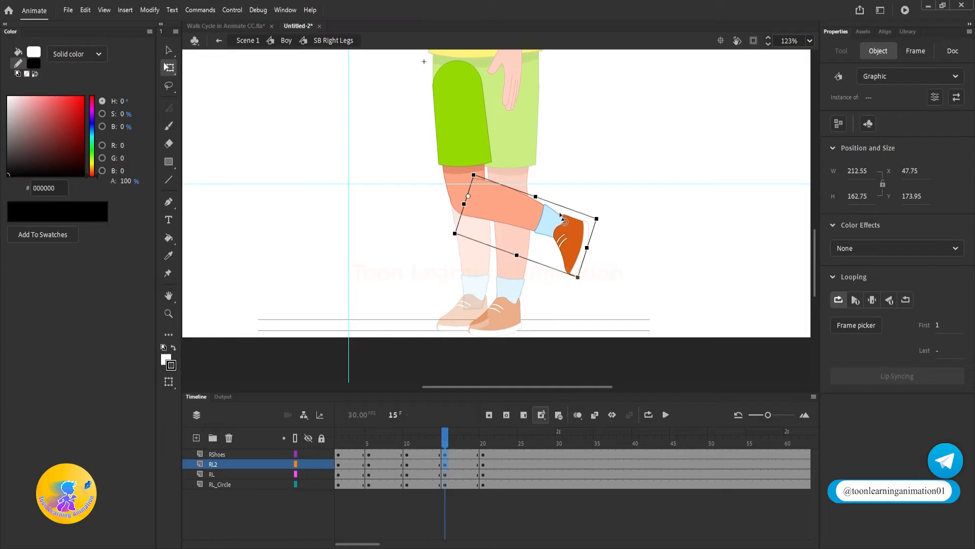
Create classic tweens on the RShoes and RL2 layers between frames 10 and 20, and return to the Boy symbol
left_click(458, 454)
left_click_drag(462, 460, 425, 468)
right_click(425, 469)
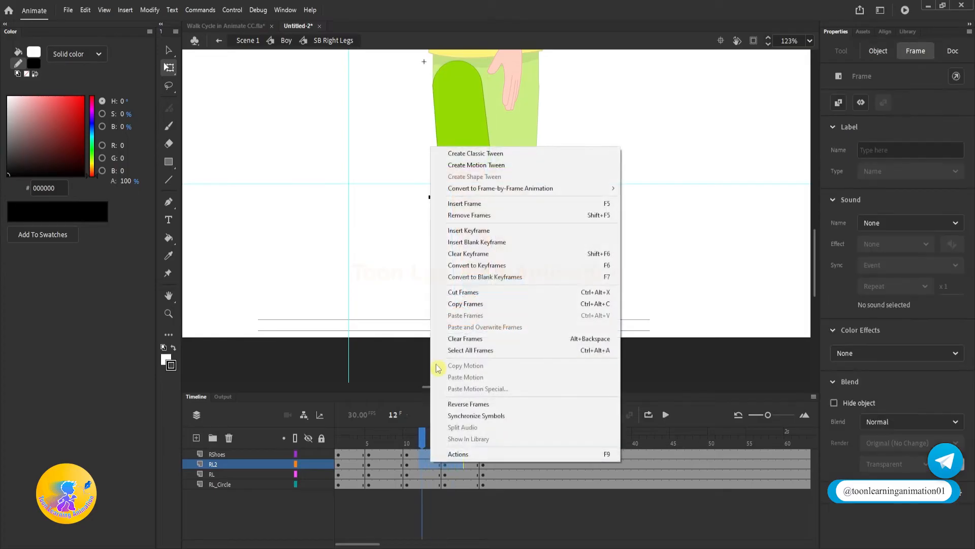
left_click(490, 155)
double_click(567, 258)
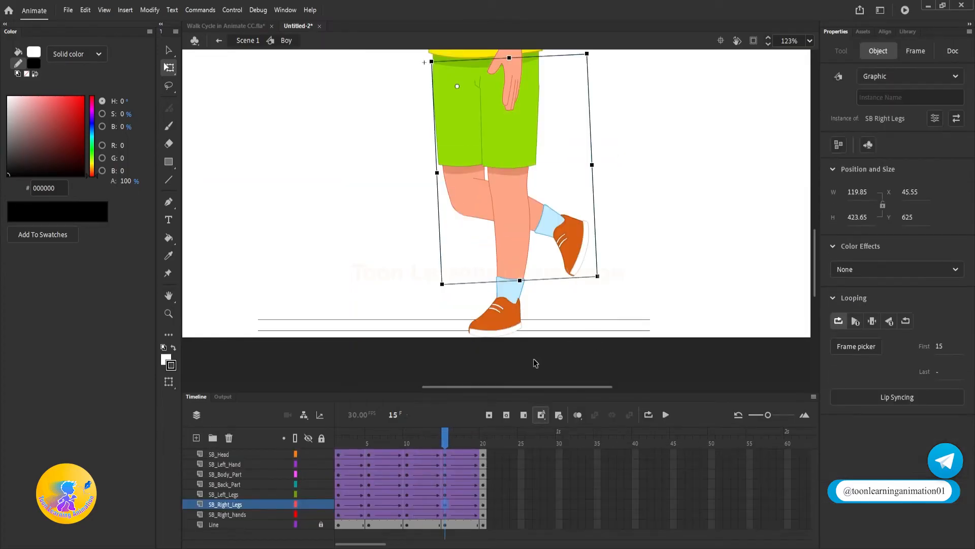
Inside SB Right Legs at frame 12, reposition the right shoe so it lines up with the sock
left_click_drag(453, 438, 440, 459)
left_click(602, 306)
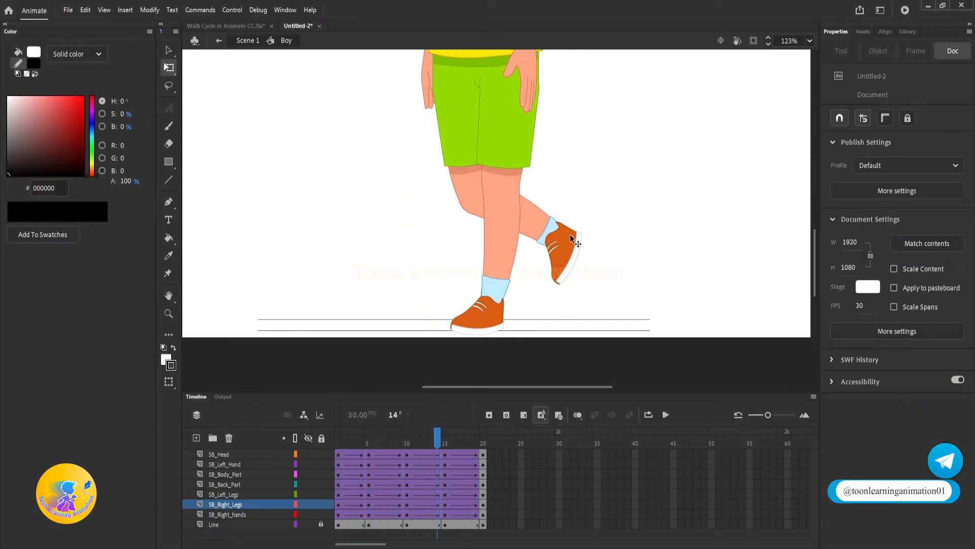
scroll(572, 236, "up", 3)
double_click(567, 254)
scroll(567, 251, "up", 3)
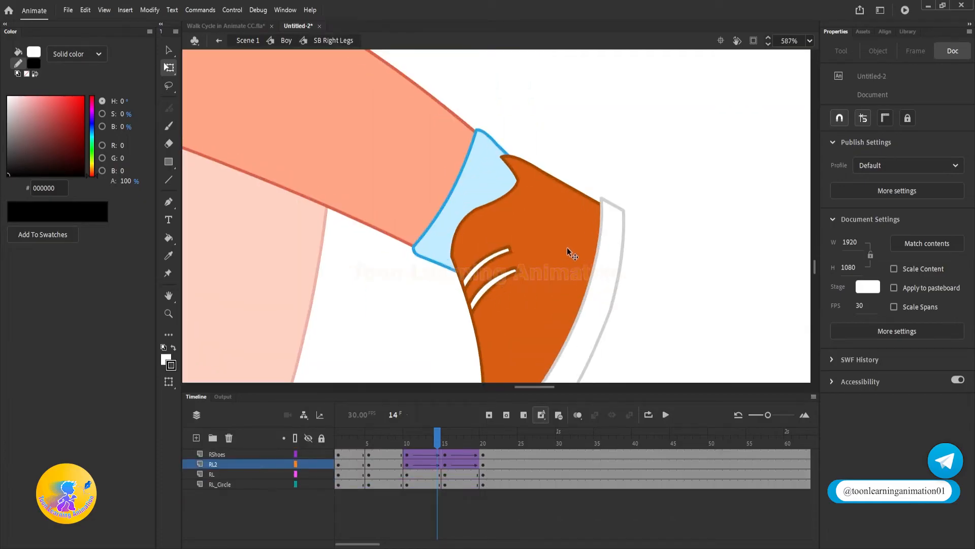
left_click_drag(432, 437, 425, 437)
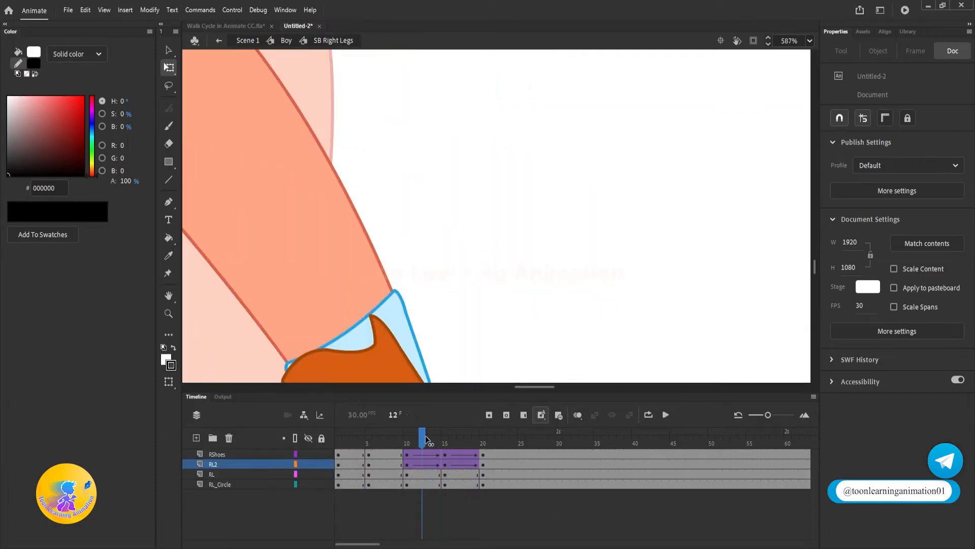
left_click_drag(492, 279, 562, 118)
left_click_drag(441, 284, 484, 320)
At frame 17, shift the right shoe outward so it lines up with the sock
scroll(485, 320, "down", 5)
left_click(424, 443)
left_click_drag(424, 443, 462, 460)
scroll(477, 234, "up", 3)
scroll(477, 234, "up", 1)
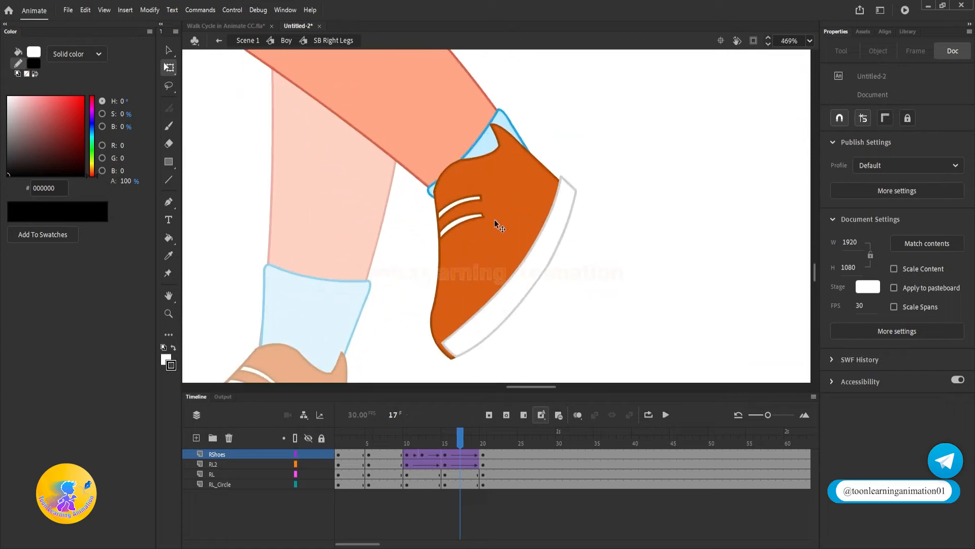
left_click(495, 219)
scroll(475, 345, "up", 4)
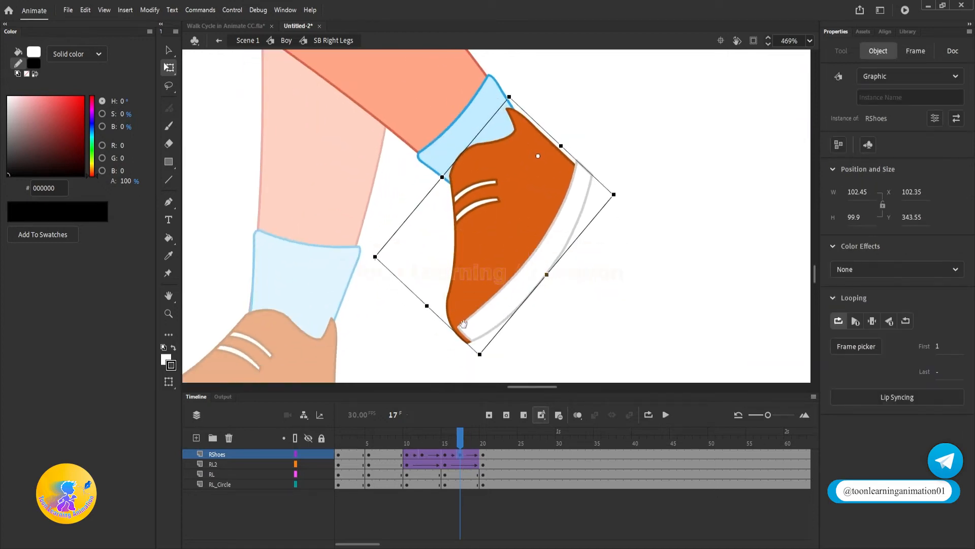
Inside the RShoes symbol, nudge the white sole group toward the toe edge and return to Scene 1
double_click(471, 340)
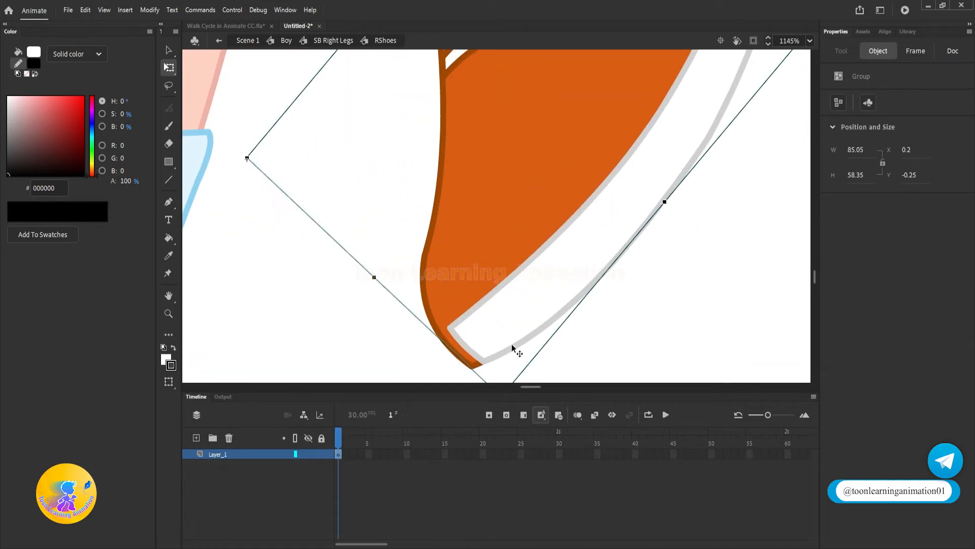
double_click(507, 325)
double_click(686, 336)
left_click(583, 321)
left_click_drag(544, 313, 537, 316)
scroll(539, 316, "down", 6)
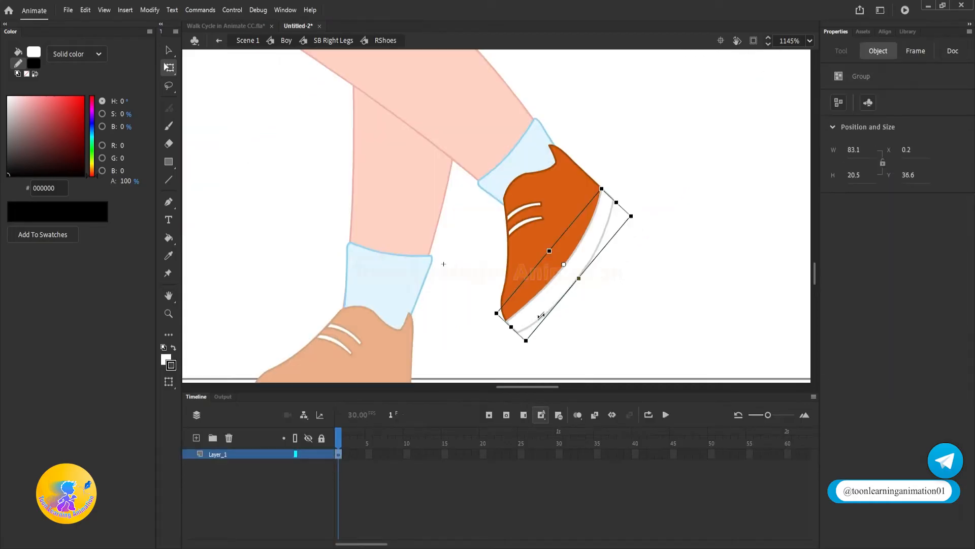
double_click(630, 322)
double_click(630, 321)
double_click(630, 321)
Inside the Left Shoes symbol, nudge the white sole group to cover the orange edge at the toe
left_click_drag(628, 327, 579, 176)
left_click_drag(581, 220, 367, 289)
scroll(433, 287, "up", 7)
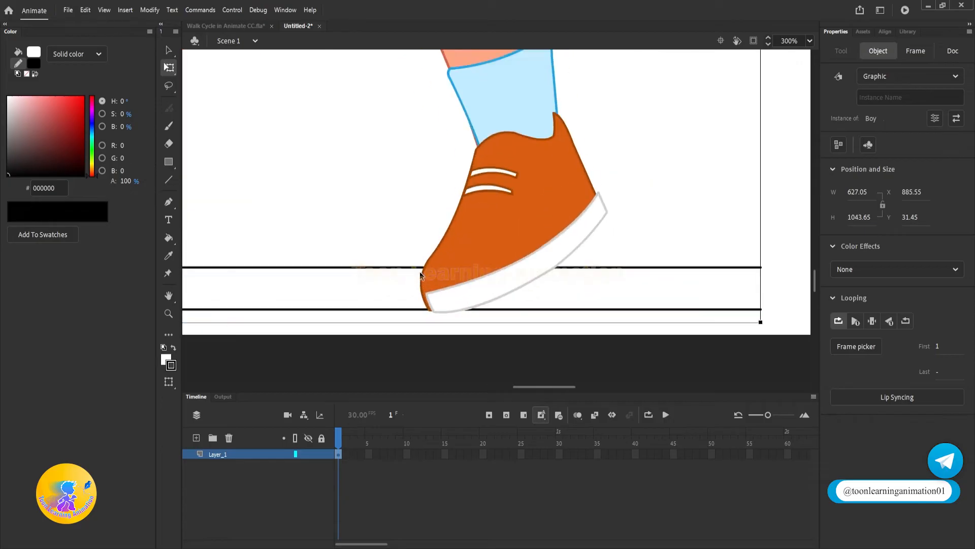
double_click(447, 341)
double_click(446, 341)
left_click(447, 341)
double_click(447, 342)
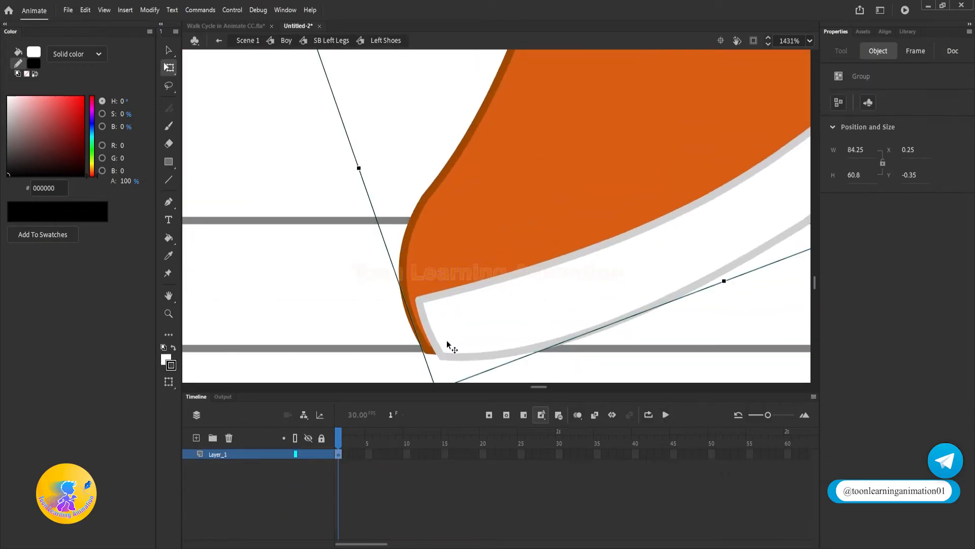
double_click(458, 340)
left_click(465, 343)
mouse_move(464, 347)
left_mouse_down()
mouse_move(451, 339)
mouse_move(461, 339)
left_mouse_up()
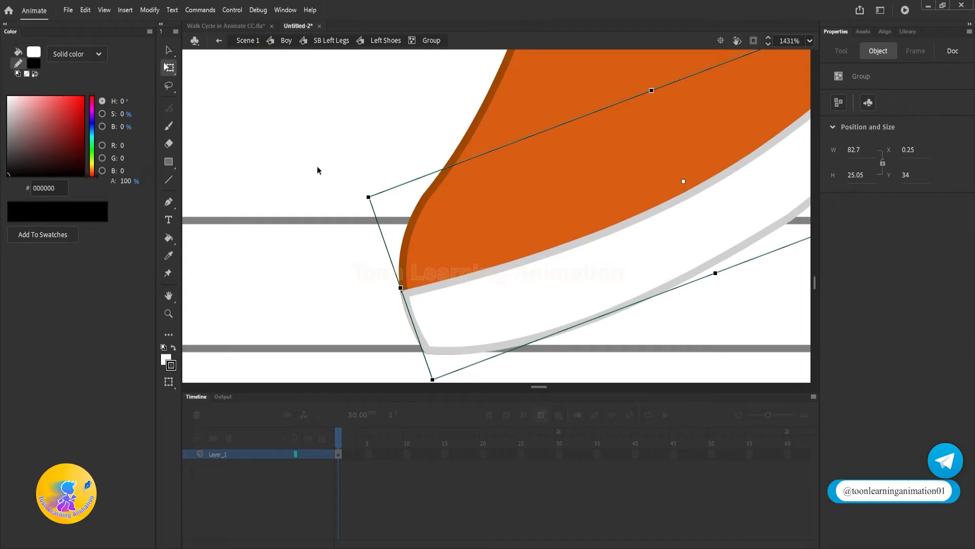
Leave the sole group, the Left Shoes symbol and the SB Left Legs symbol to return to the Boy symbol
scroll(317, 166, "down", 5)
double_click(291, 115)
scroll(514, 240, "down", 4)
double_click(626, 159)
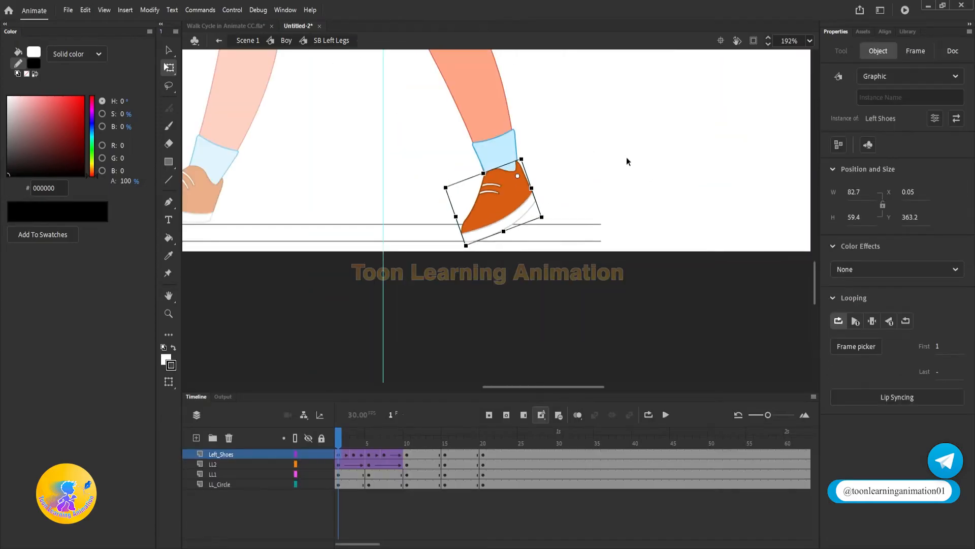
double_click(616, 179)
left_click(589, 216)
Play the walk cycle in the Boy symbol and check the movement of the legs and shoes
scroll(591, 198, "down", 4)
left_click_drag(592, 176, 541, 270)
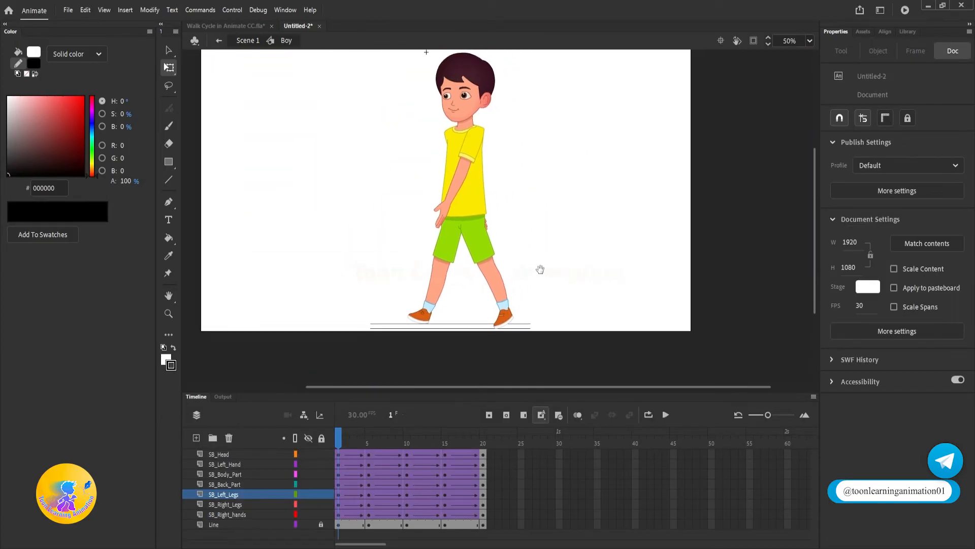
scroll(484, 308, "up", 2)
key("Return")
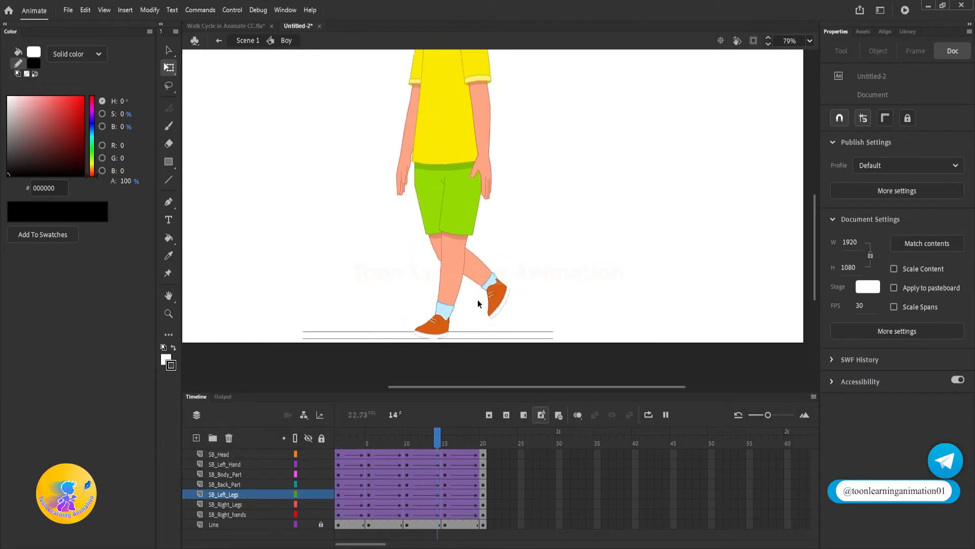
left_click(372, 416)
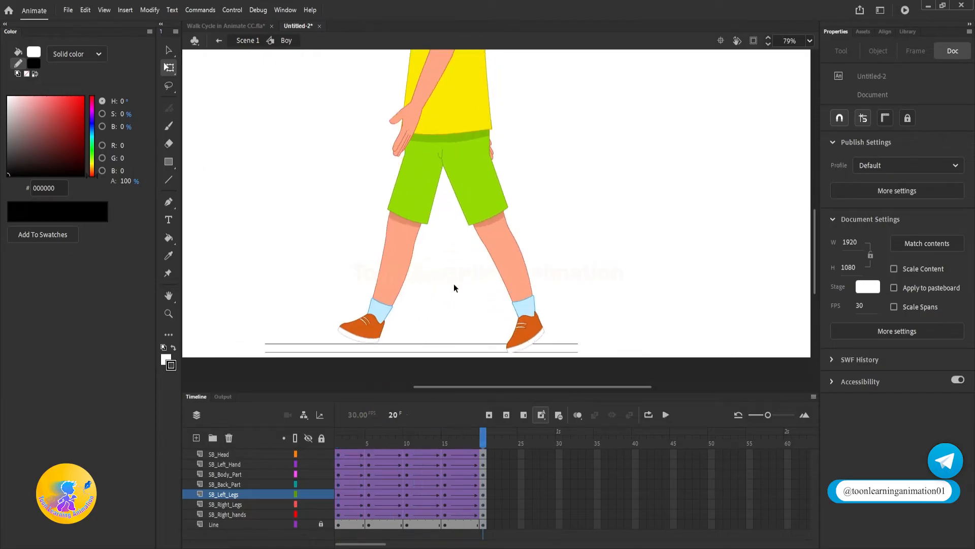
scroll(453, 283, "up", 2)
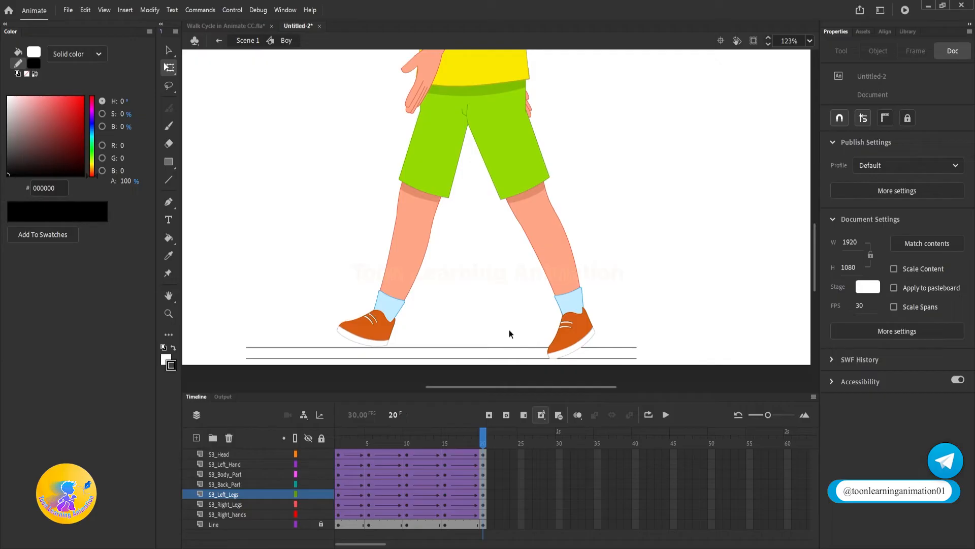
key("Return")
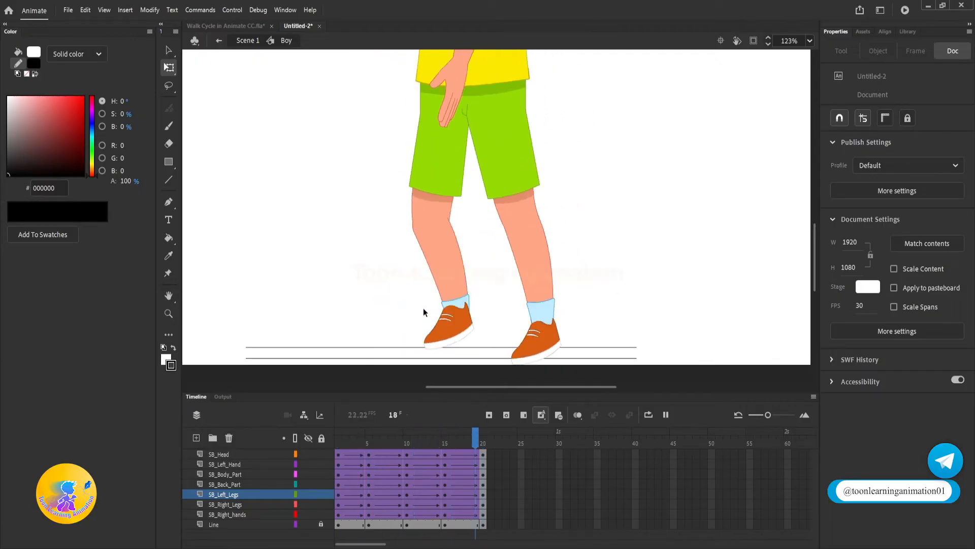
scroll(460, 270, "down", 2)
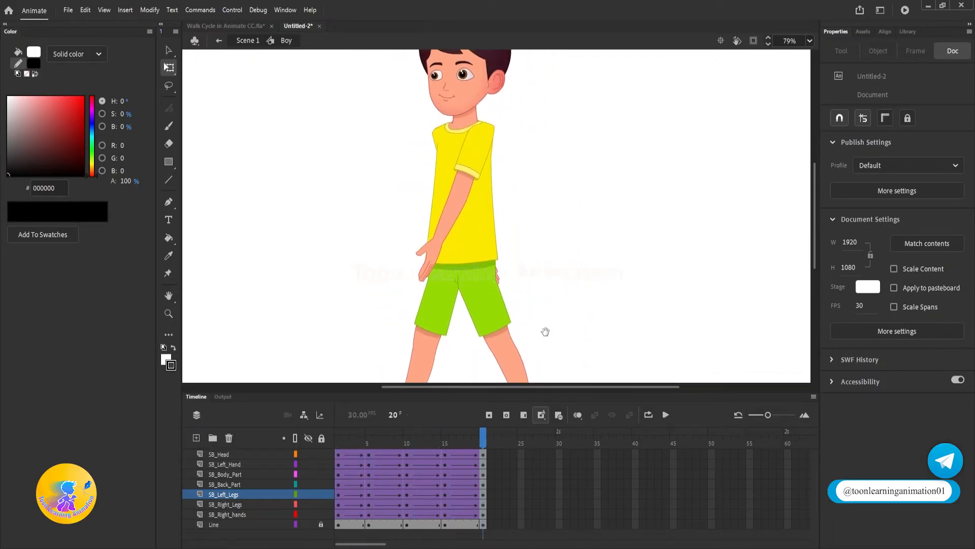
left_click_drag(556, 269, 570, 258)
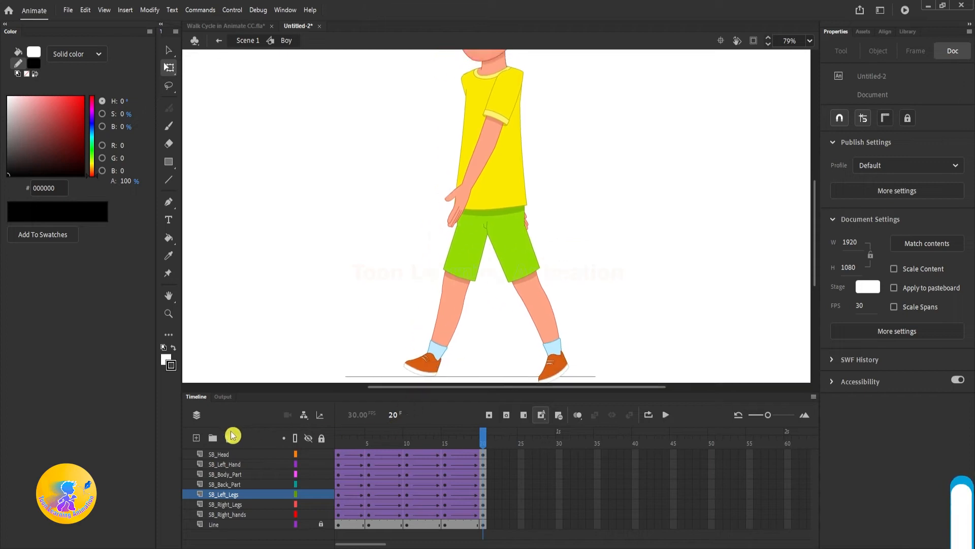
Replay the walk cycle from frame 1 and examine the key poses through frame 15
left_click_drag(370, 445, 273, 435)
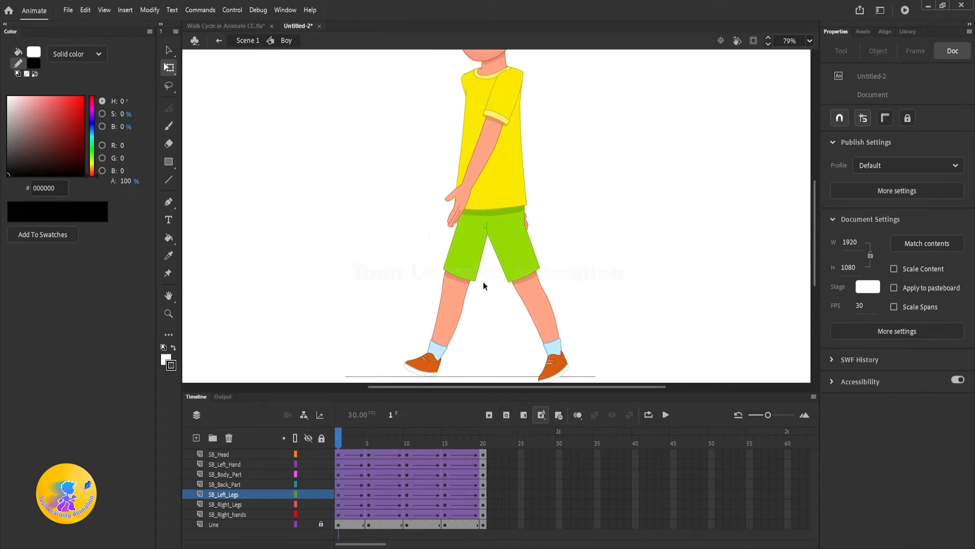
key("Return")
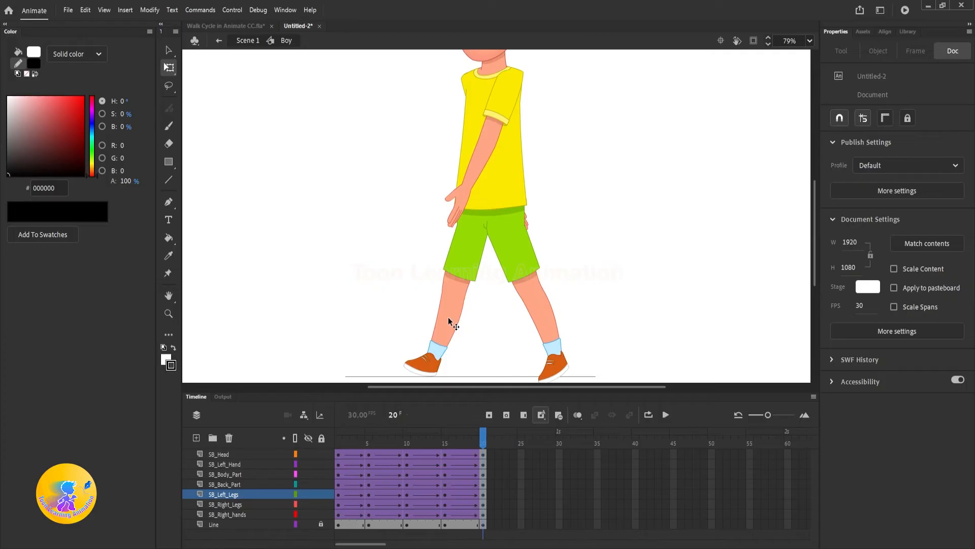
left_click(370, 443)
left_click_drag(436, 447, 446, 445)
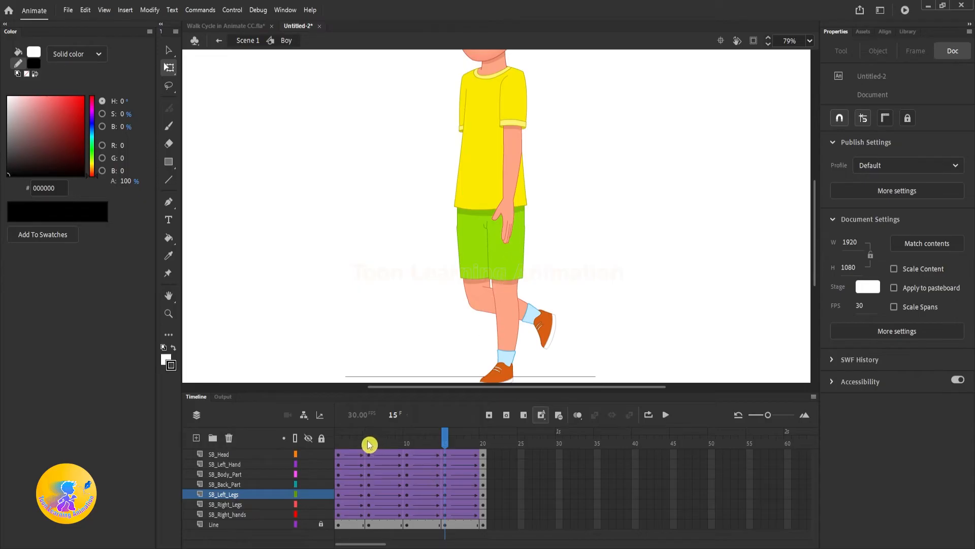
Inside SB Left Hand at frame 1, rotate the forearm forward from the elbow so the arm bends away from the body
left_click(338, 442)
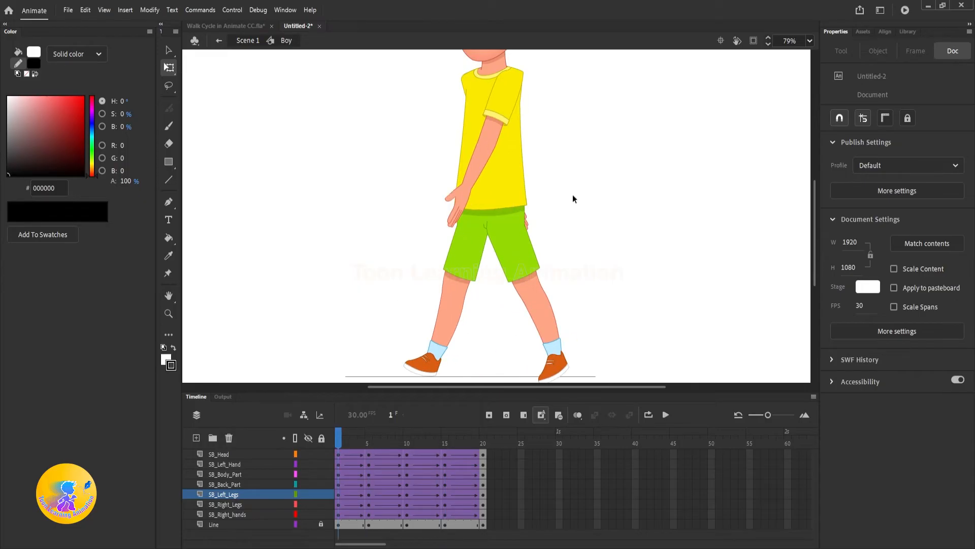
scroll(573, 198, "up", 1)
scroll(454, 229, "up", 2)
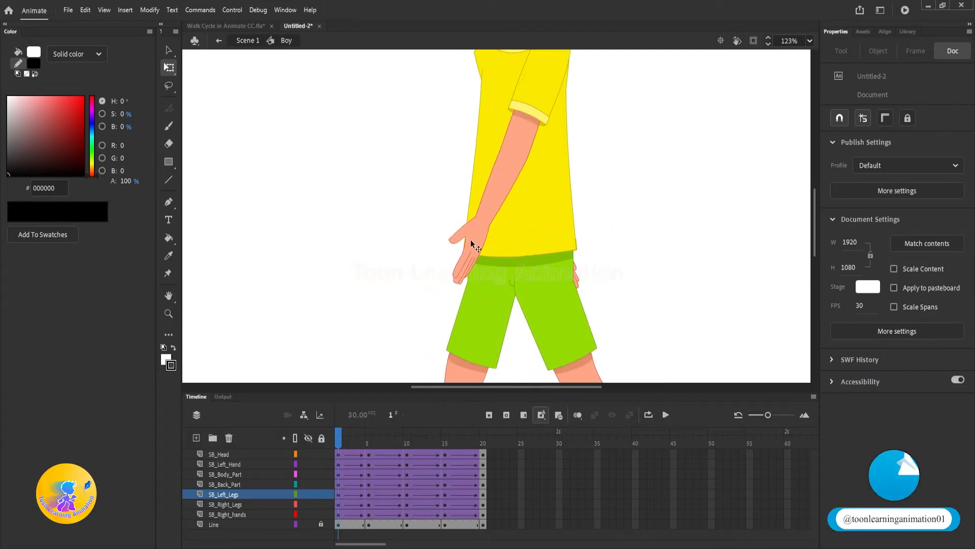
double_click(474, 253)
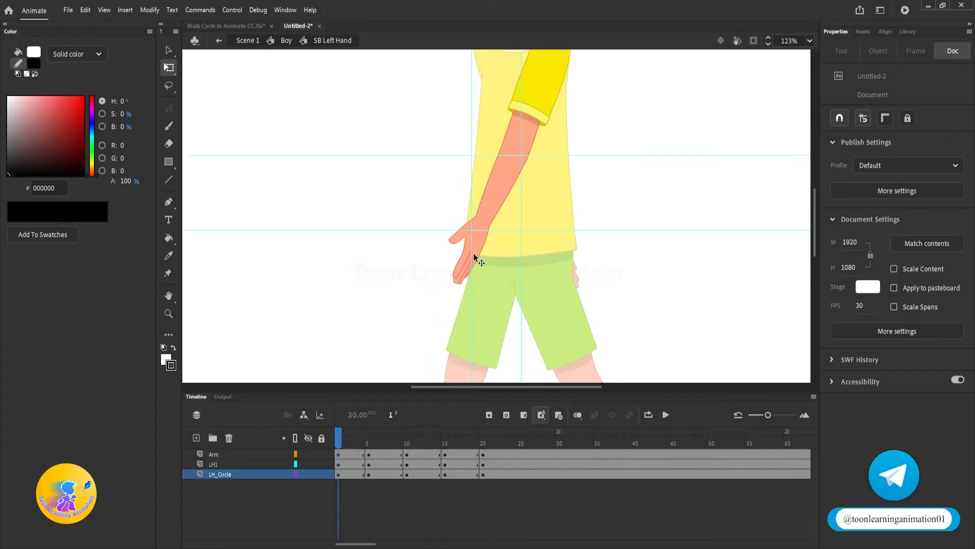
scroll(428, 249, "up", 1)
left_click(457, 310)
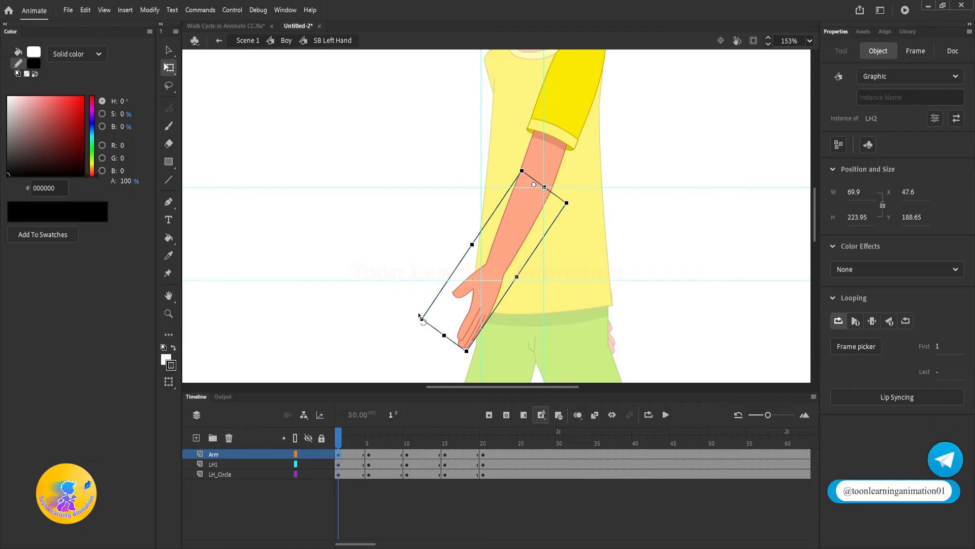
left_click_drag(413, 302, 404, 274)
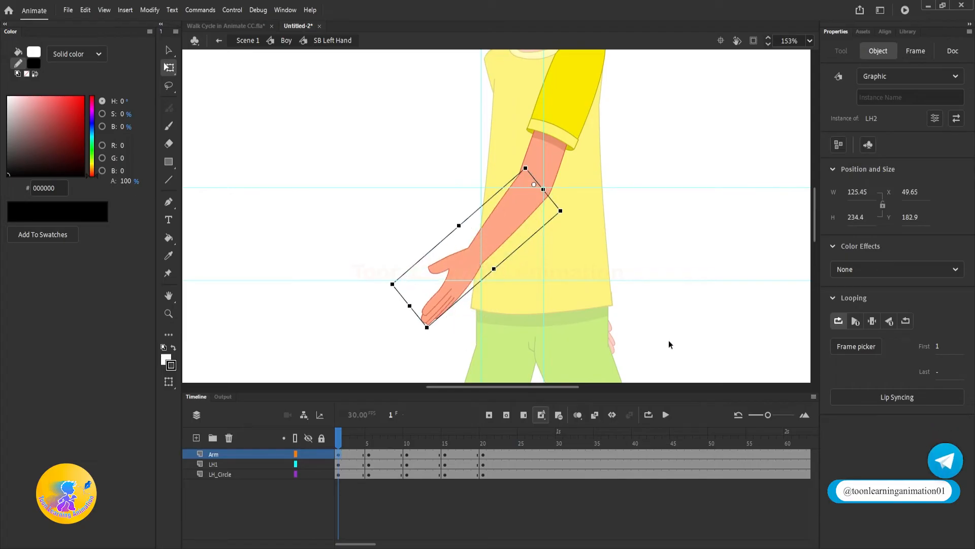
Create a classic tween on the Arm layer between its first two keyframes and return to the Boy symbol
left_click(330, 469)
right_click(349, 454)
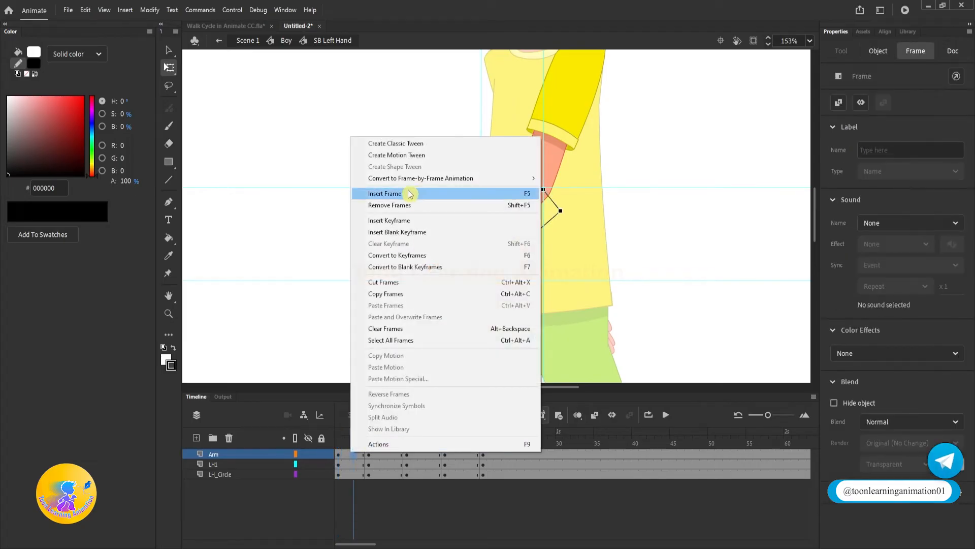
left_click(398, 152)
double_click(372, 300)
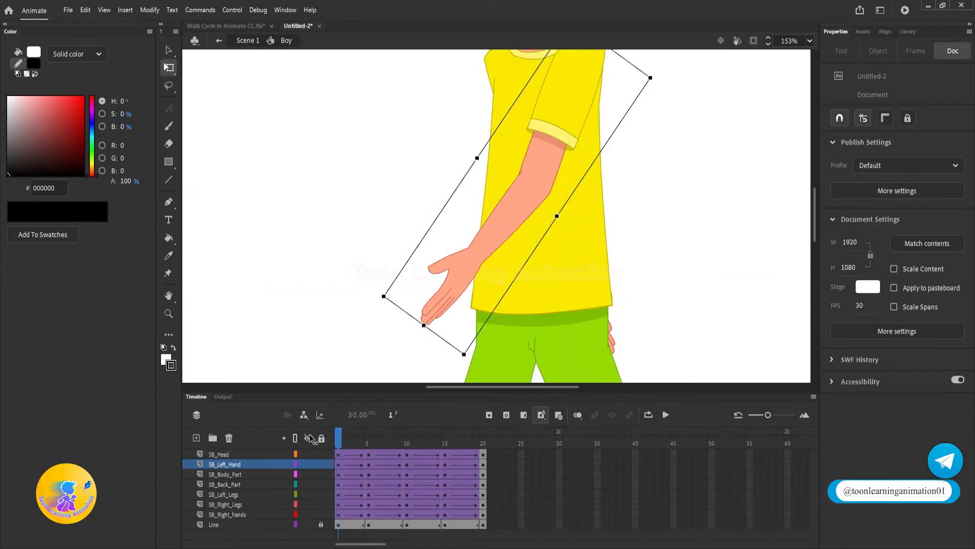
Inside SB Left Hand, copy the Arm layer's bent-elbow keyframe from frame 1 onto frame 20
left_click_drag(337, 443, 495, 478)
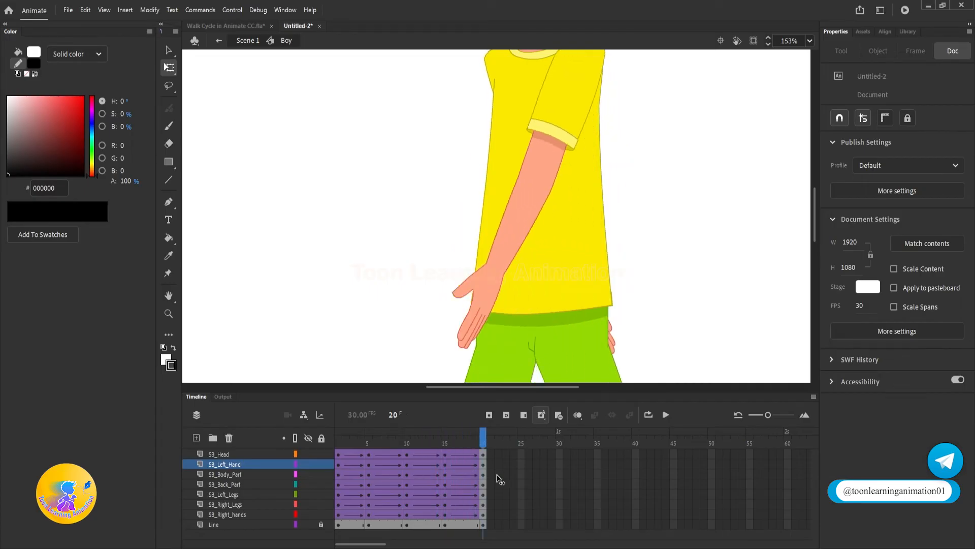
double_click(492, 298)
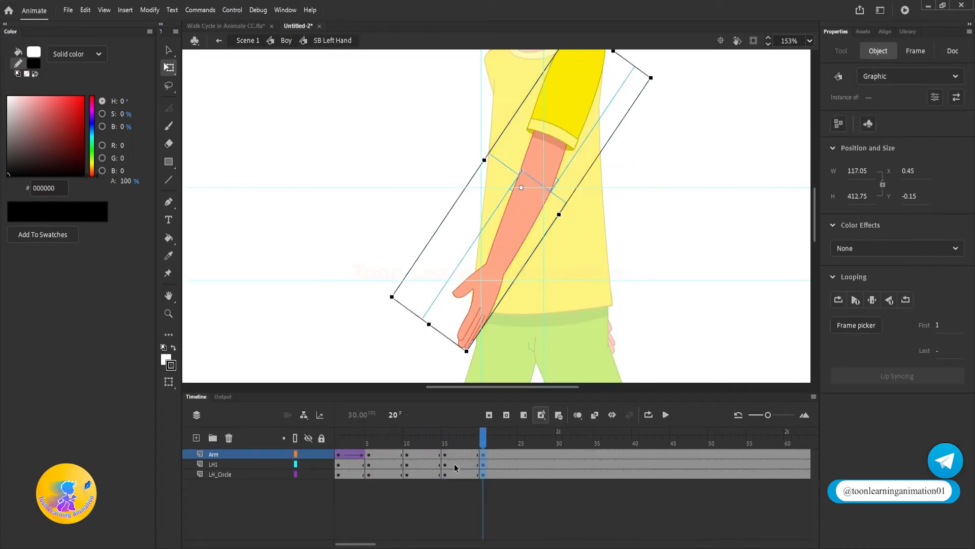
left_click(344, 452)
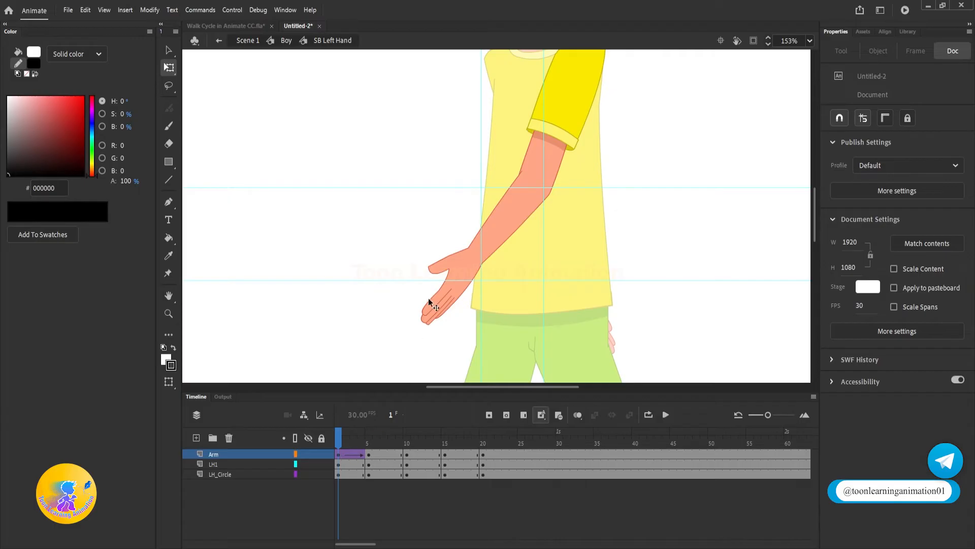
left_click(484, 450)
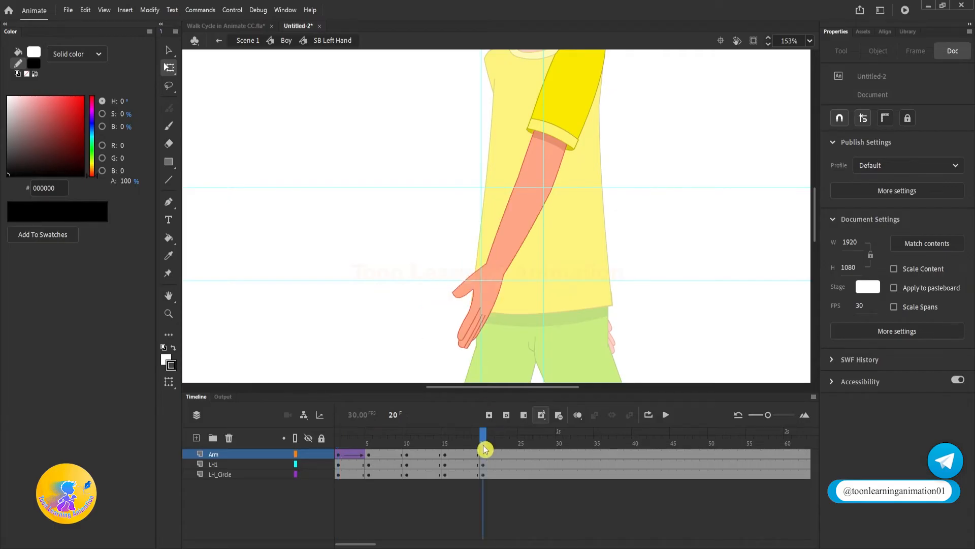
left_click(340, 443)
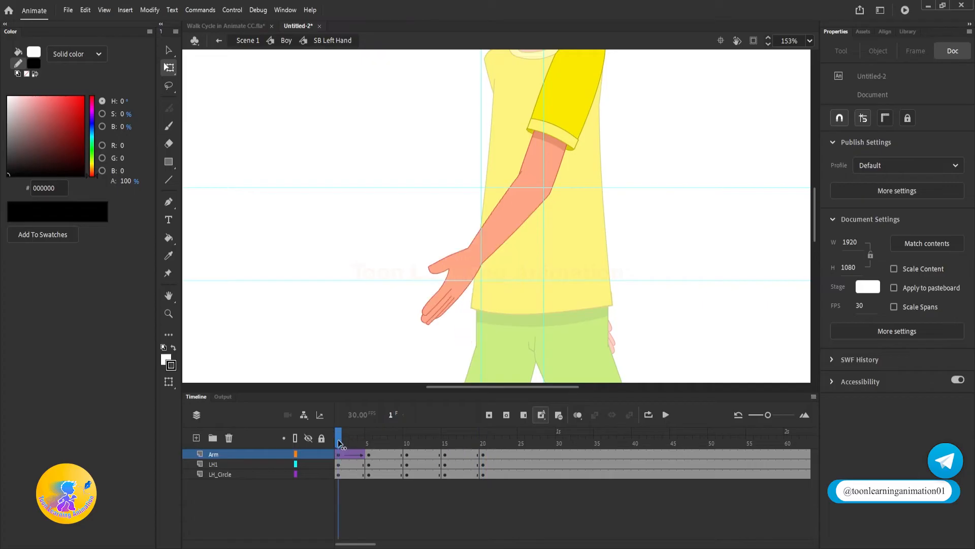
left_click(485, 446)
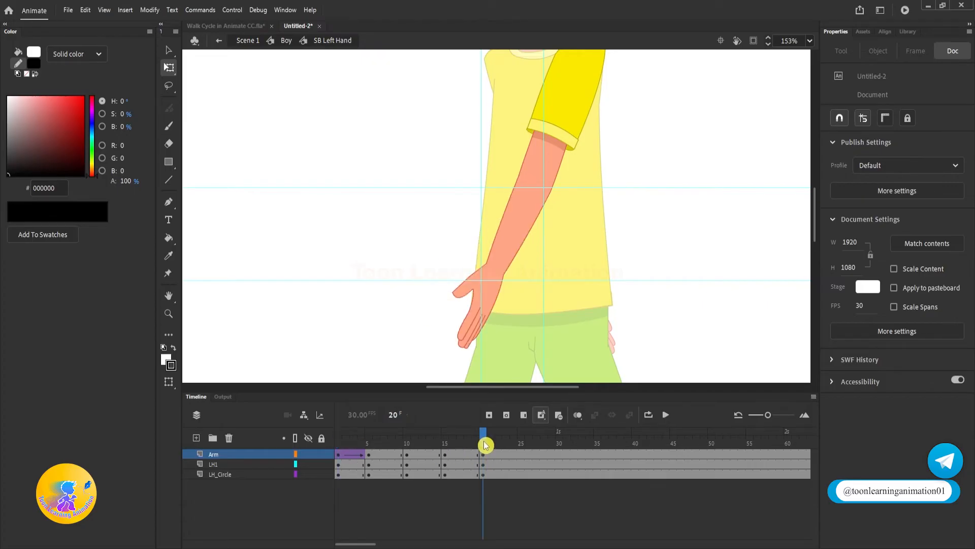
left_click(338, 456)
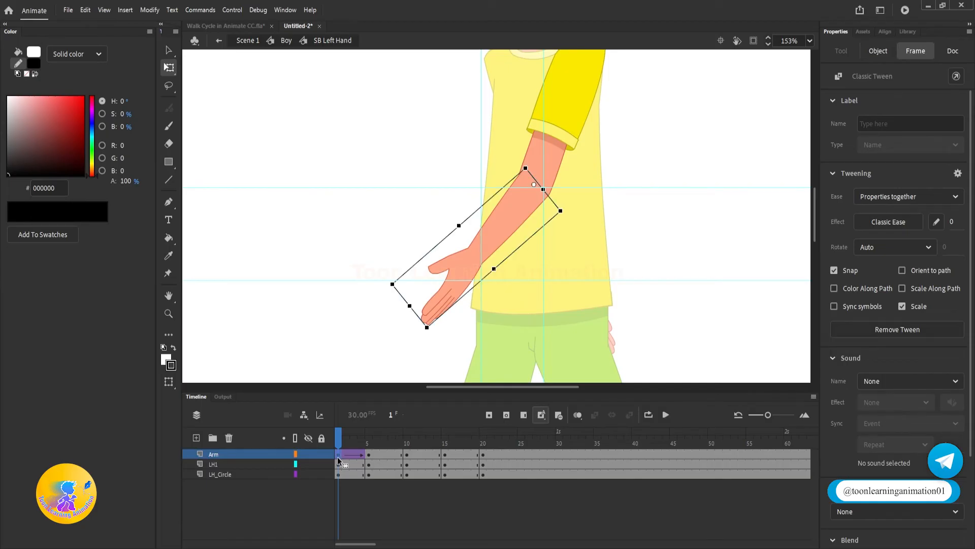
left_click_drag(336, 455, 484, 456)
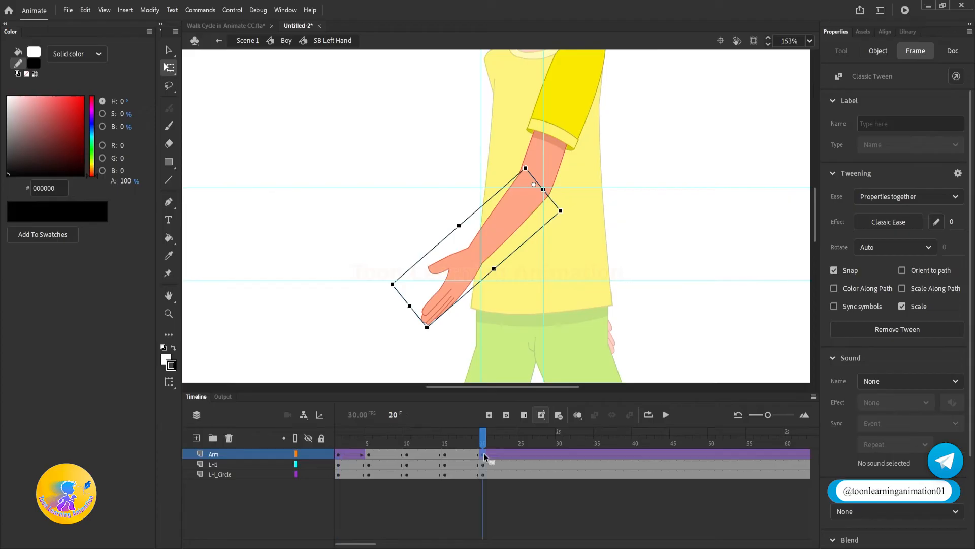
On the Arm layer, remove the classic tween at frame 20 and create one between frames 15 and 20
right_click(484, 453)
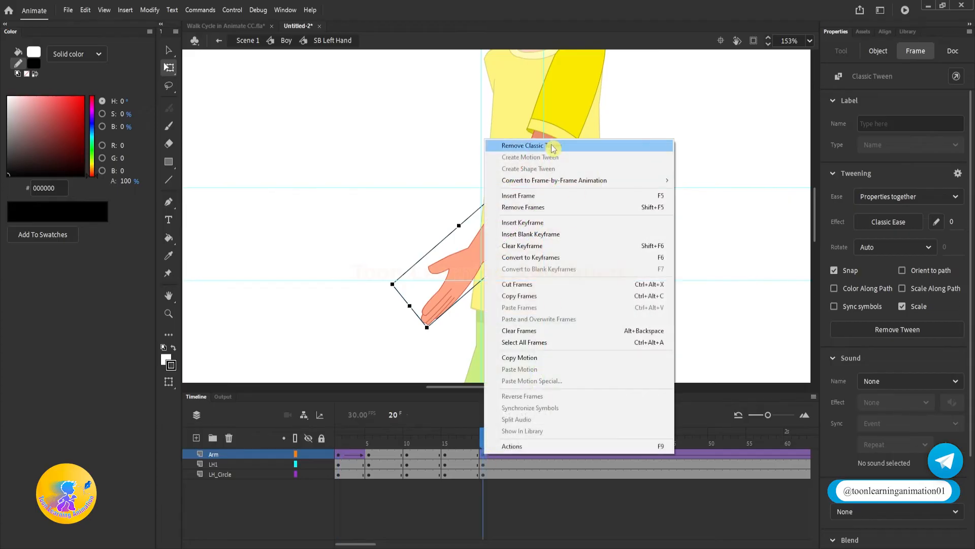
left_click(551, 144)
right_click(461, 454)
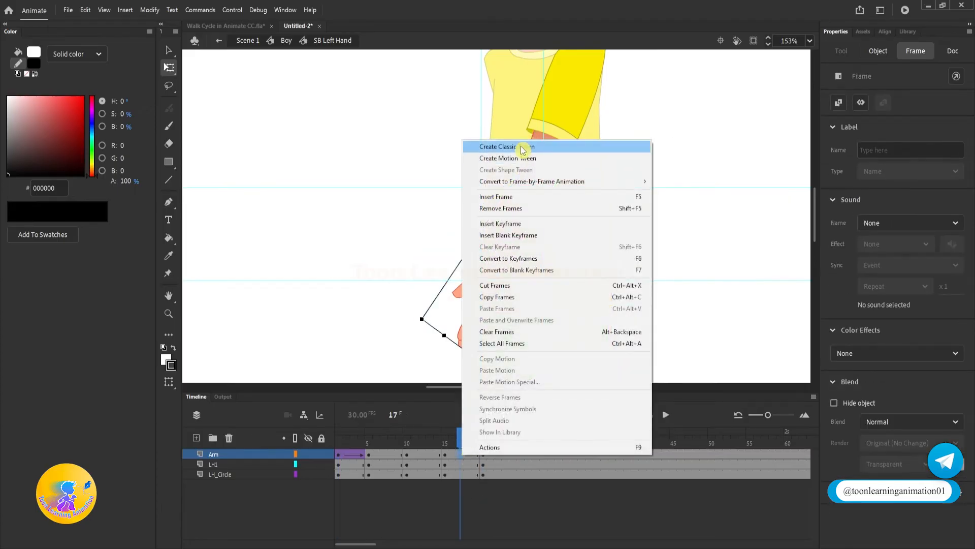
left_click(473, 147)
key("Return")
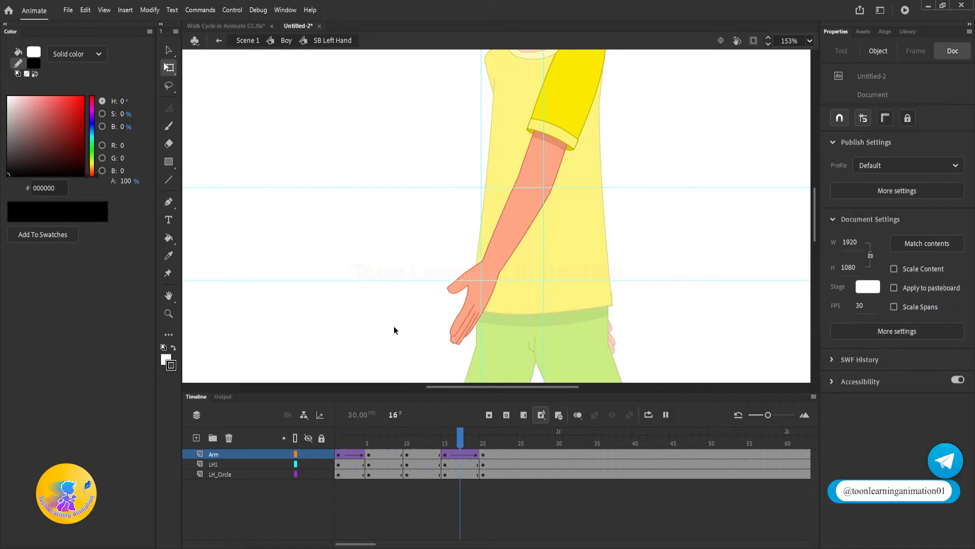
Return to the Boy symbol and play the walk cycle to check the left arm's swing
double_click(364, 242)
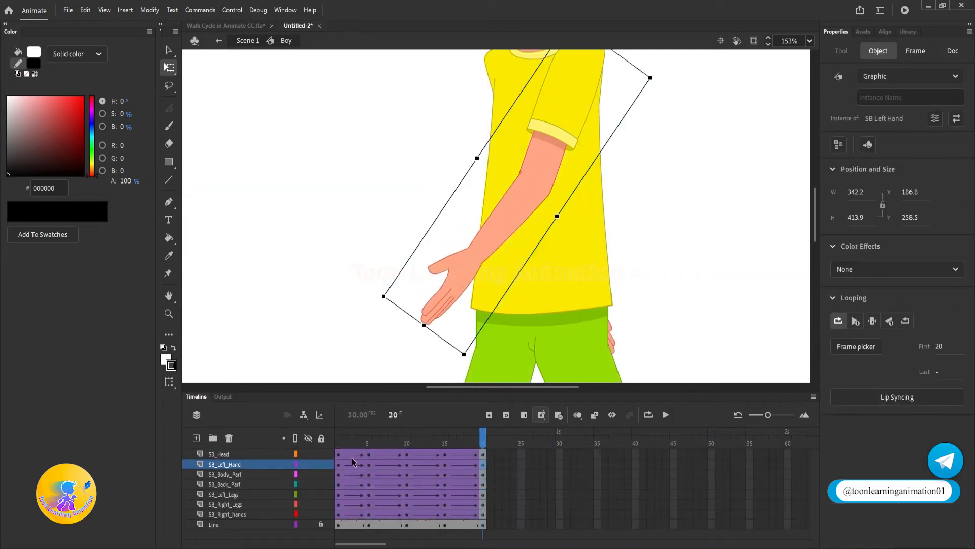
left_click(361, 194)
key("Return")
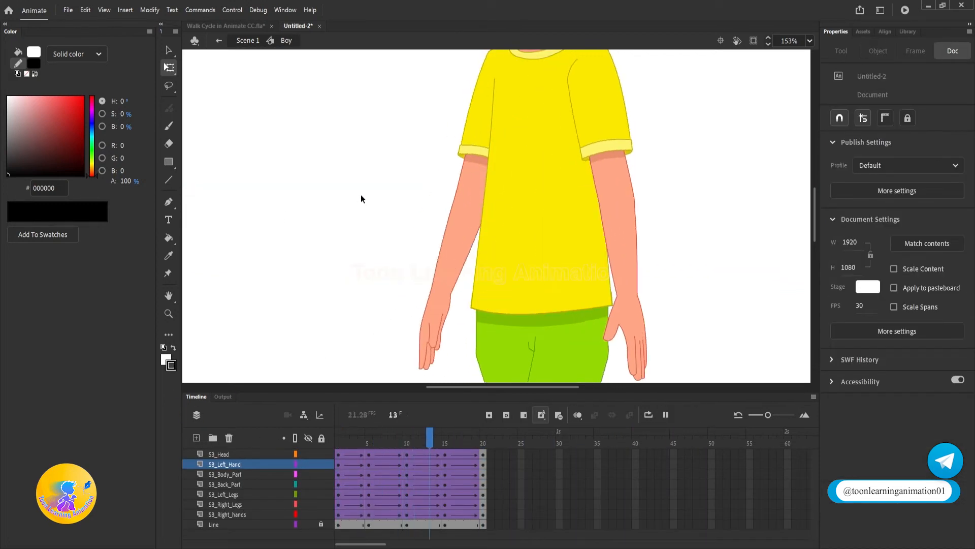
key("Return")
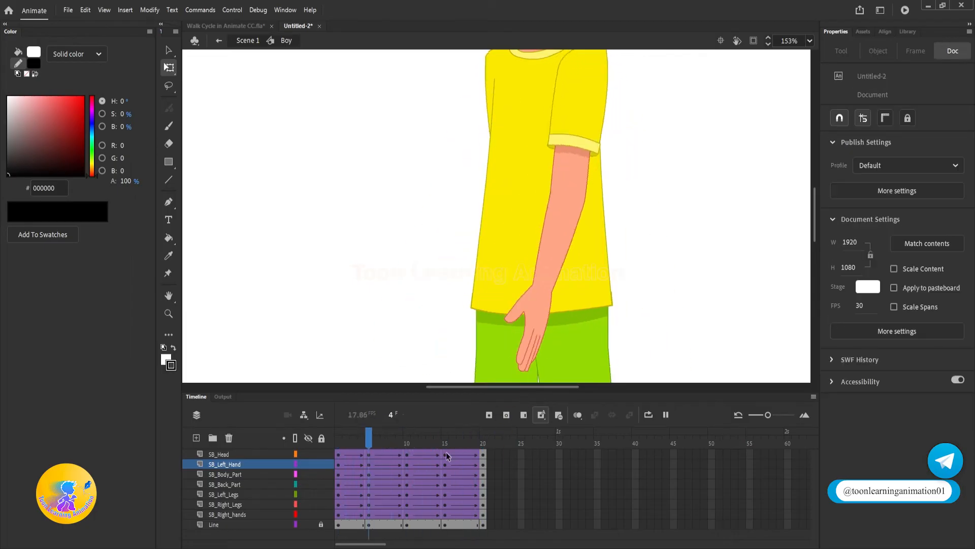
left_click_drag(488, 439, 189, 429)
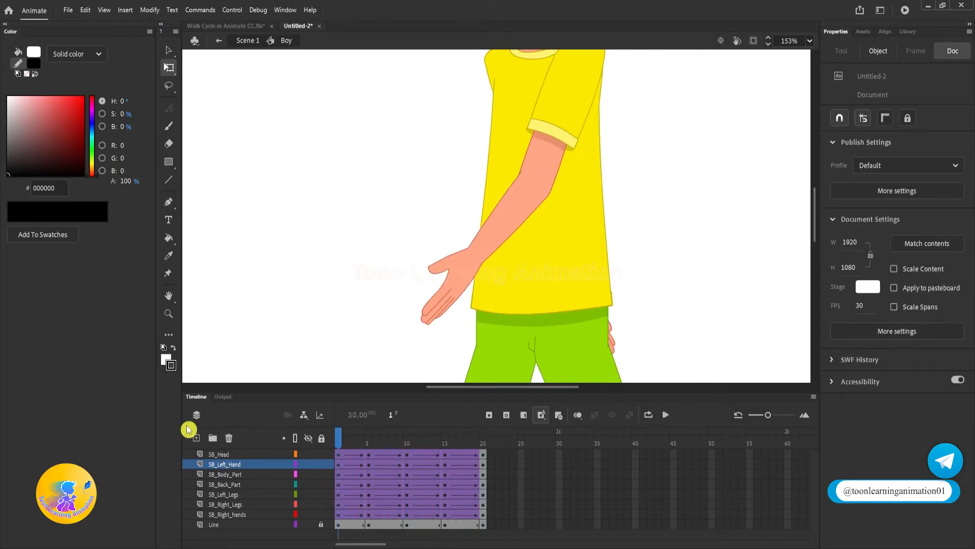
double_click(615, 343)
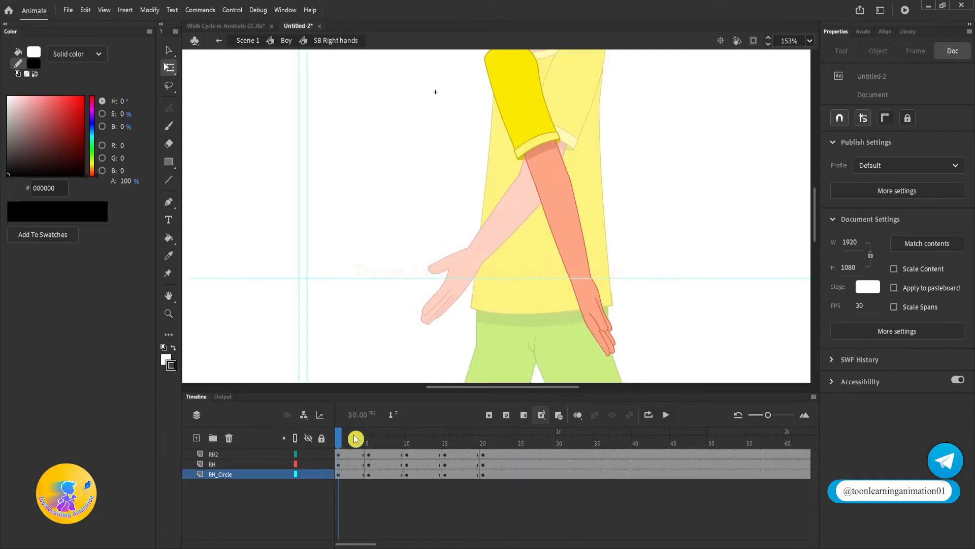
double_click(711, 314)
At frame 10, open the SB Right hands symbol and rotate the RH2 forearm outward from the elbow to bend the arm
left_click_drag(346, 441, 407, 443)
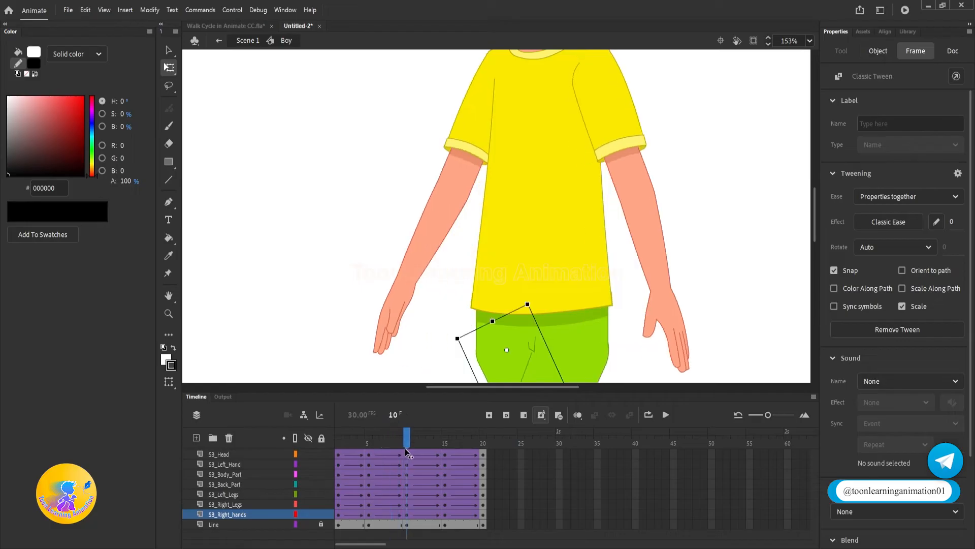
left_click(417, 332)
double_click(402, 303)
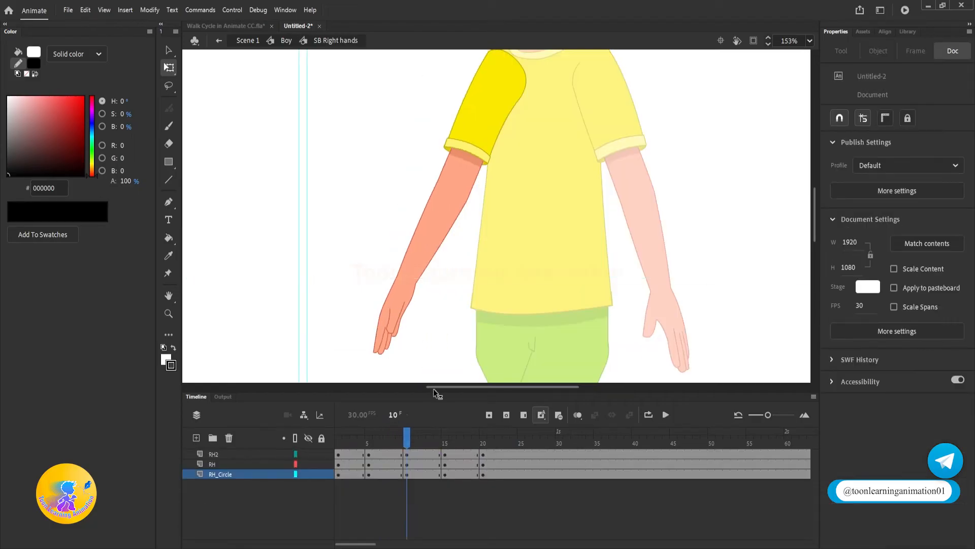
left_click_drag(342, 284, 425, 376)
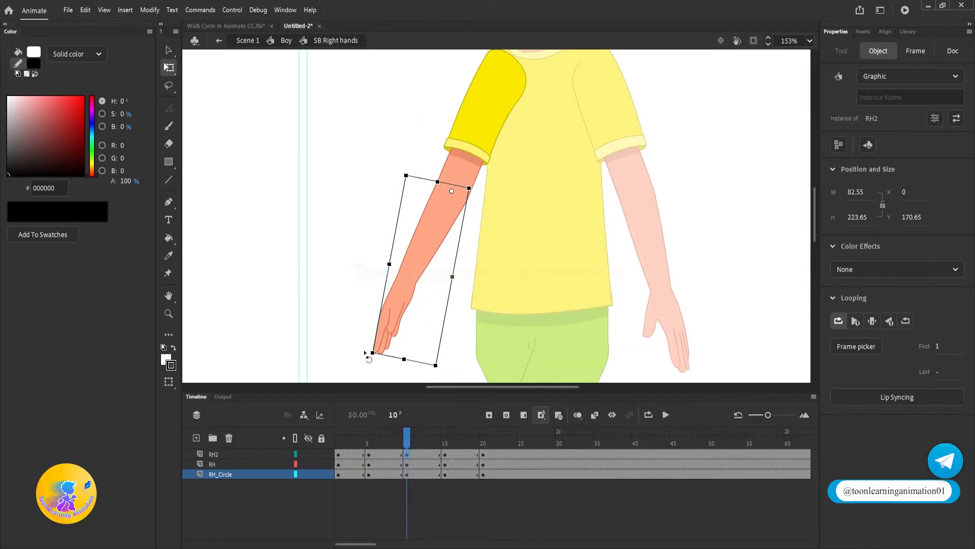
left_click_drag(366, 354, 321, 310)
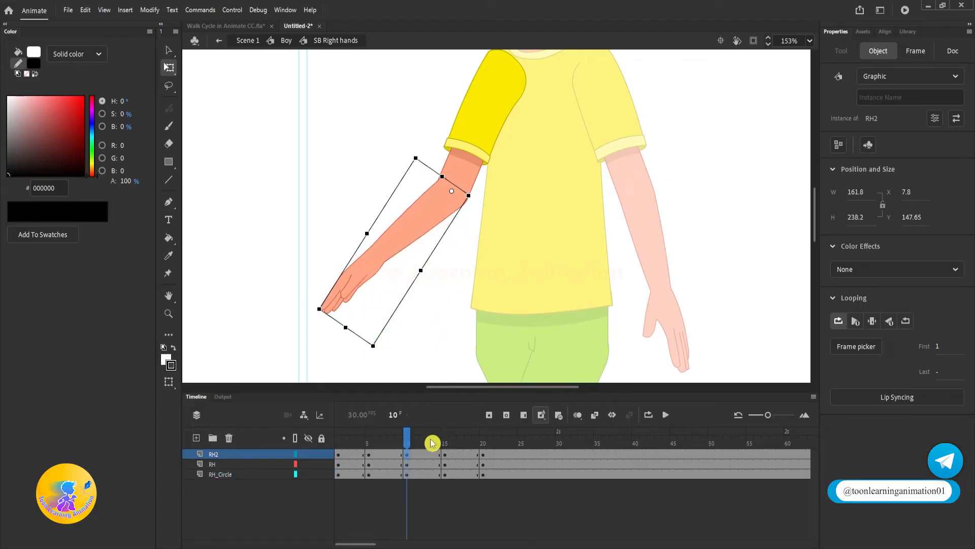
Create a classic tween on the RH2 layer across the frame 5 and frame 10 spans, and play the walk cycle in the Boy symbol
left_click_drag(415, 457, 370, 455)
right_click(400, 458)
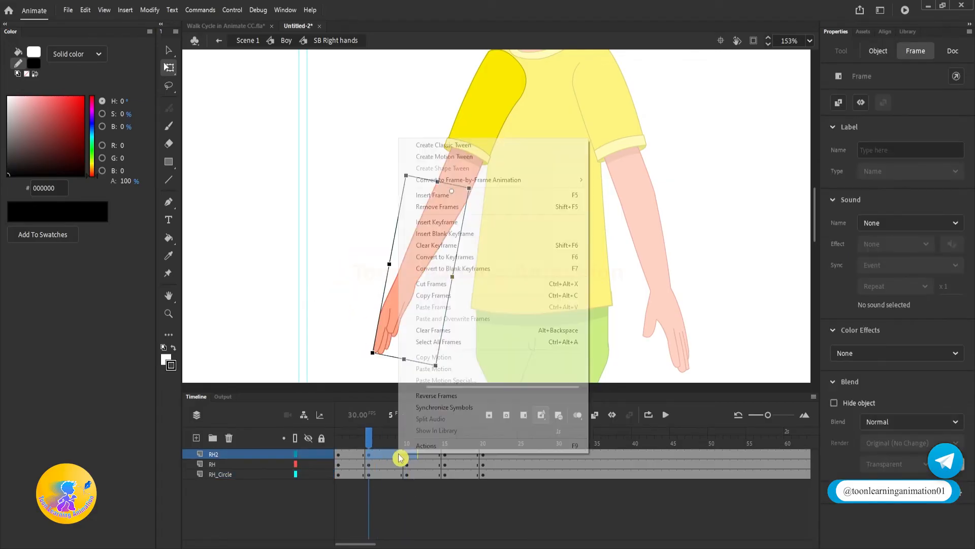
left_click(437, 145)
left_click(336, 252)
double_click(336, 252)
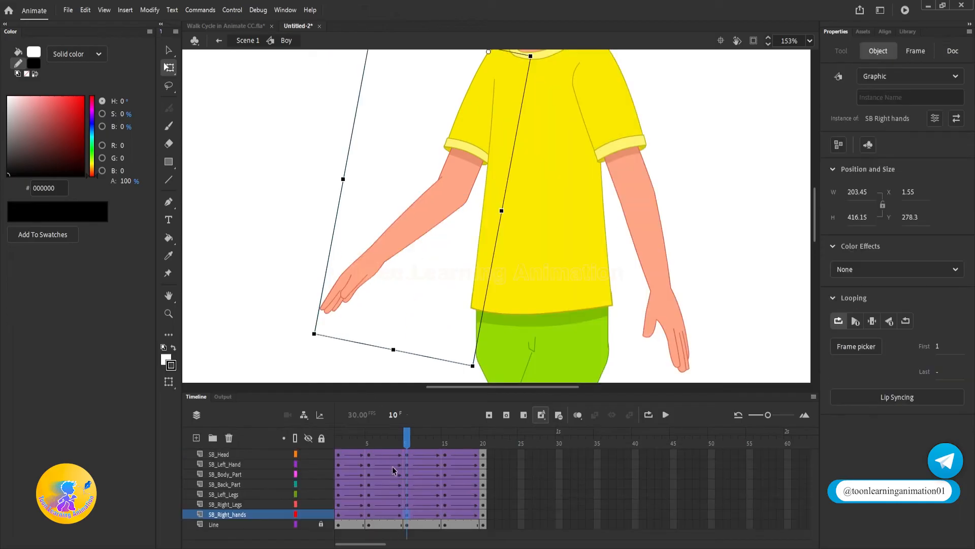
left_click_drag(399, 441, 316, 438)
key("Return")
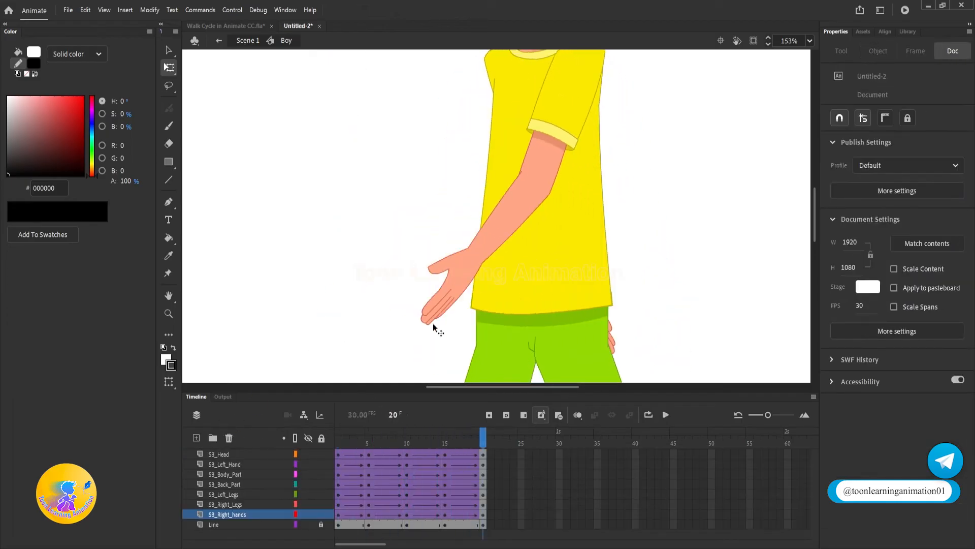
At frame 10, rotate the whole right arm slightly toward the body and reduce the forearm's bend inside its symbol
left_click(374, 445)
left_click_drag(374, 445, 407, 455)
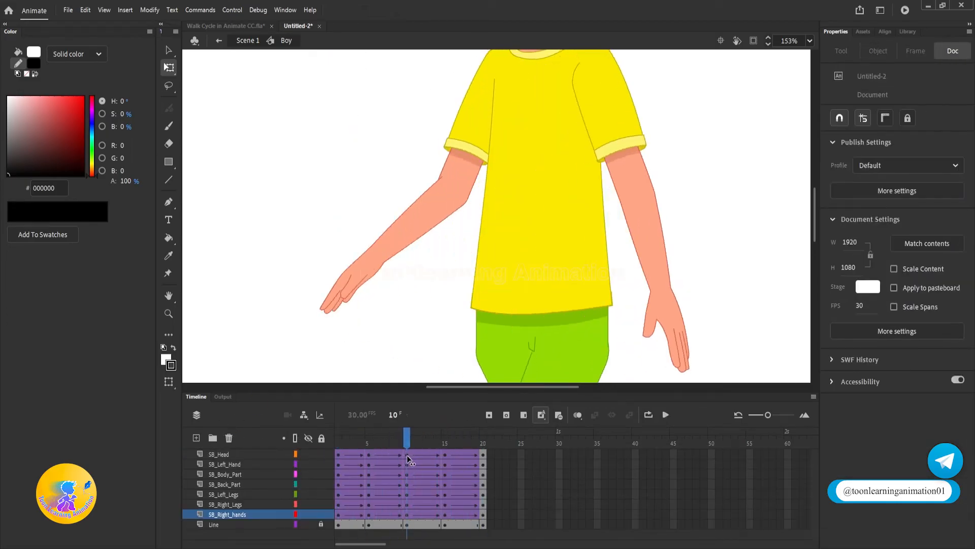
left_click(348, 279)
mouse_move(318, 337)
left_mouse_down()
mouse_move(340, 354)
mouse_move(330, 347)
left_mouse_up()
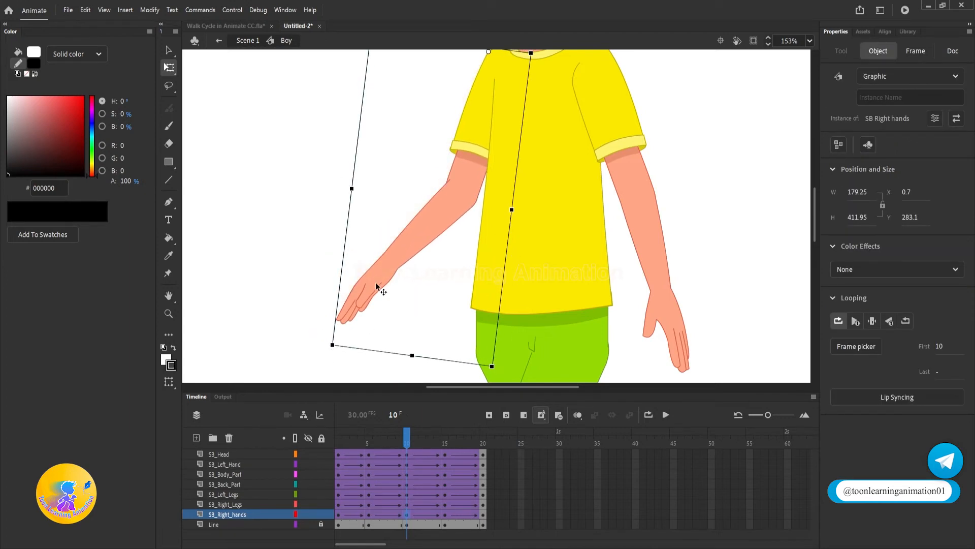
double_click(377, 286)
left_click(347, 306)
left_click_drag(327, 311, 351, 342)
double_click(326, 274)
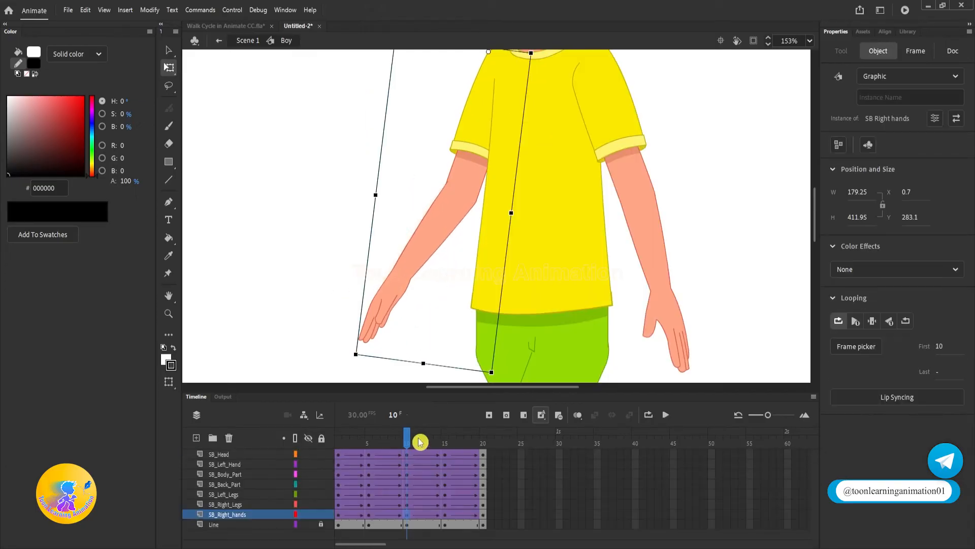
Play the walk cycle from frame 1 and compare the full-body poses at frames 5 and 15
left_click_drag(420, 442, 338, 441)
key("Return")
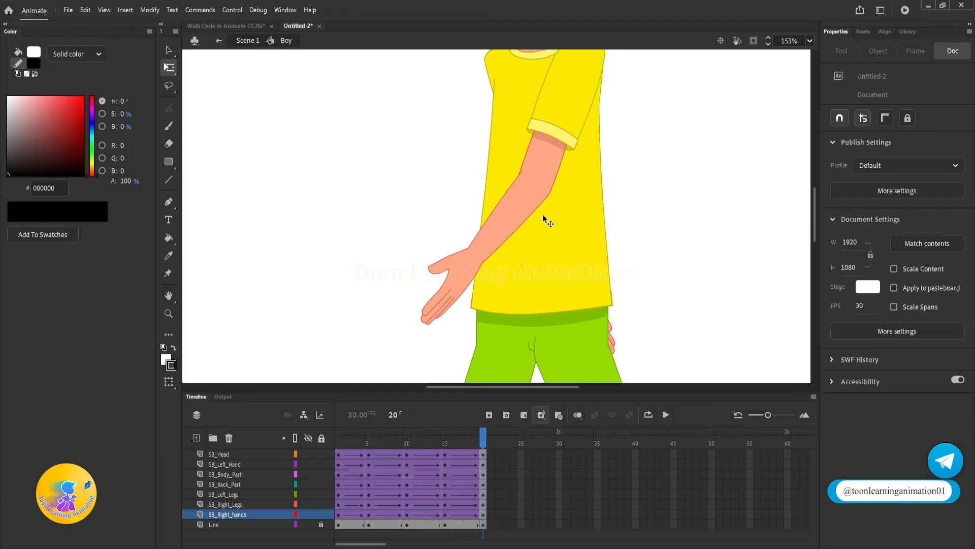
scroll(553, 244, "down", 2)
left_click_drag(618, 249, 616, 300)
scroll(559, 266, "down", 2)
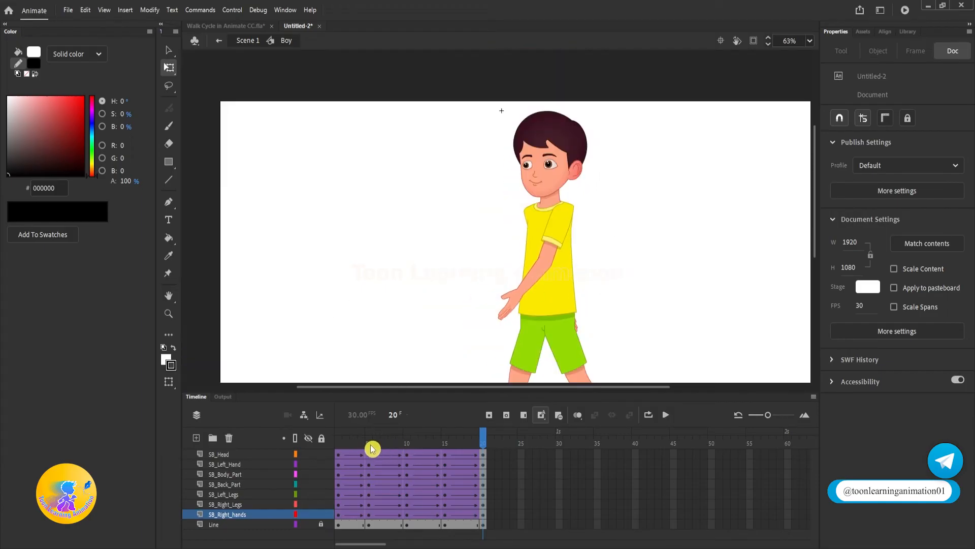
left_click(373, 444)
left_click(443, 441)
left_click(371, 442)
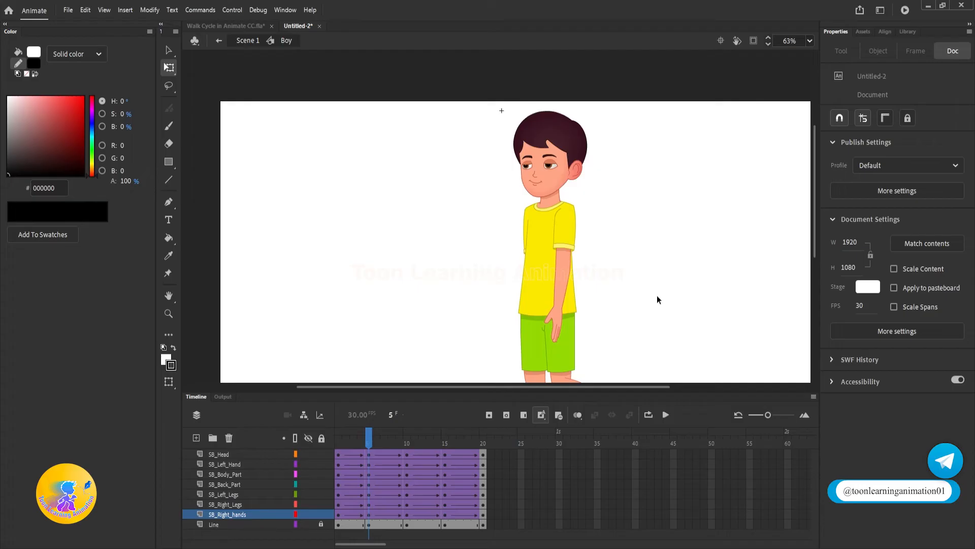
Tilt the boy's head slightly forward at frames 5 and 15 and play the cycle to check the head movement
scroll(569, 170, "up", 2)
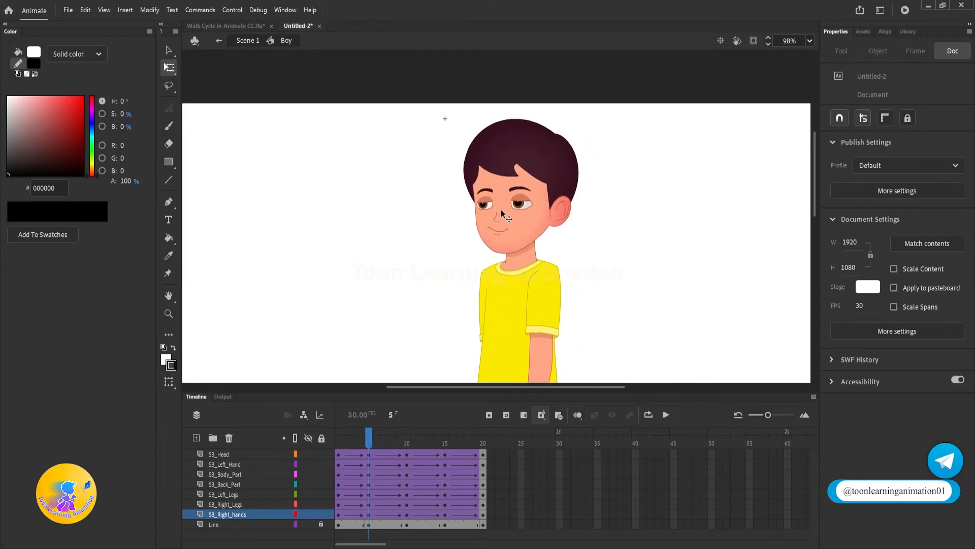
left_click(473, 154)
left_click_drag(462, 121, 449, 128)
left_click(446, 443)
key("ctrl+z")
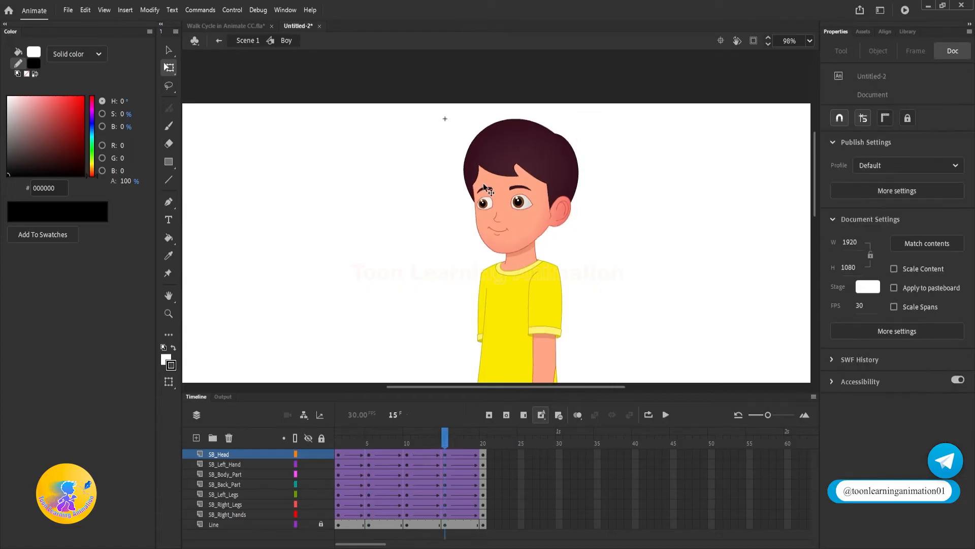
left_click_drag(462, 120, 451, 127)
left_click(339, 442)
key("Return")
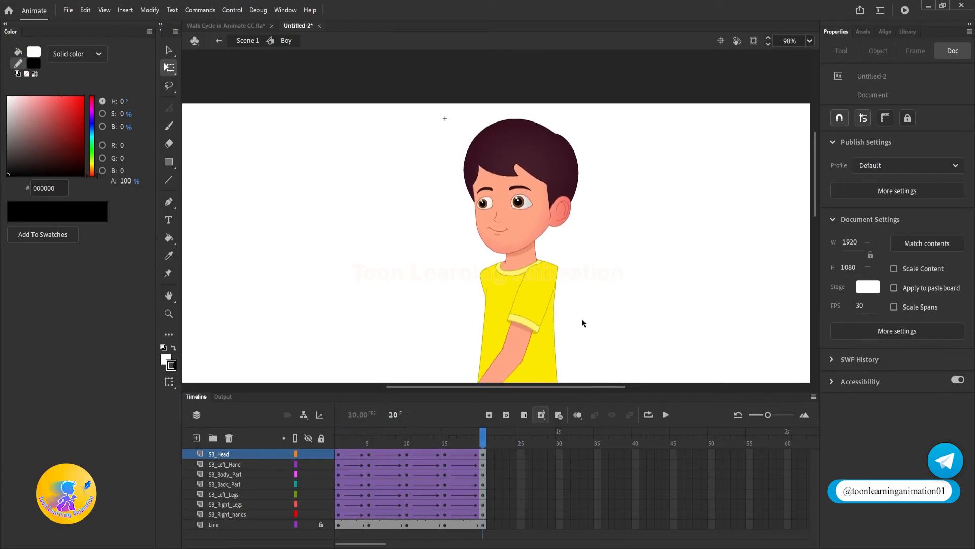
At frame 5, select all body parts except the planted right leg and move them up 20 px
left_click_drag(454, 440, 369, 441)
key("ctrl+minus")
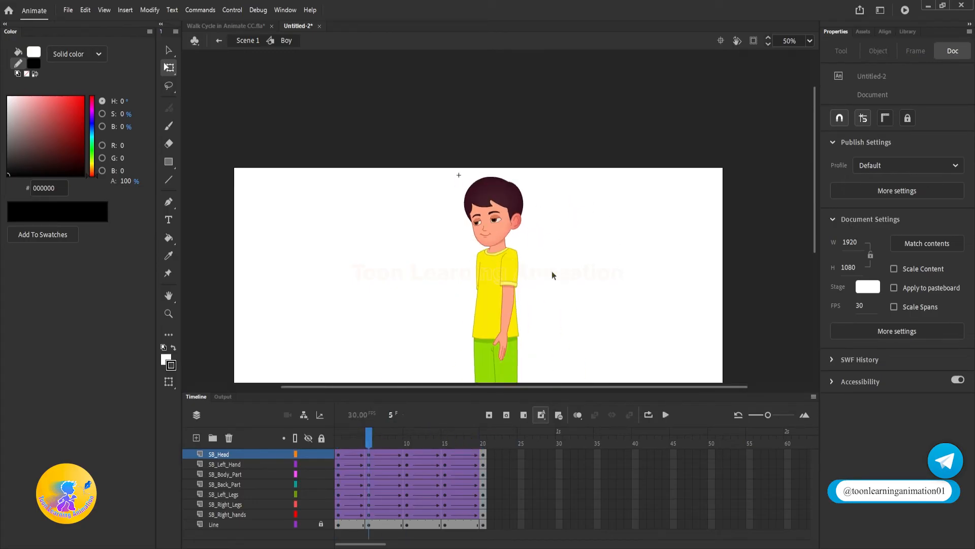
scroll(554, 275, "down", 3)
scroll(578, 178, "up", 1)
left_click_drag(606, 106, 385, 347)
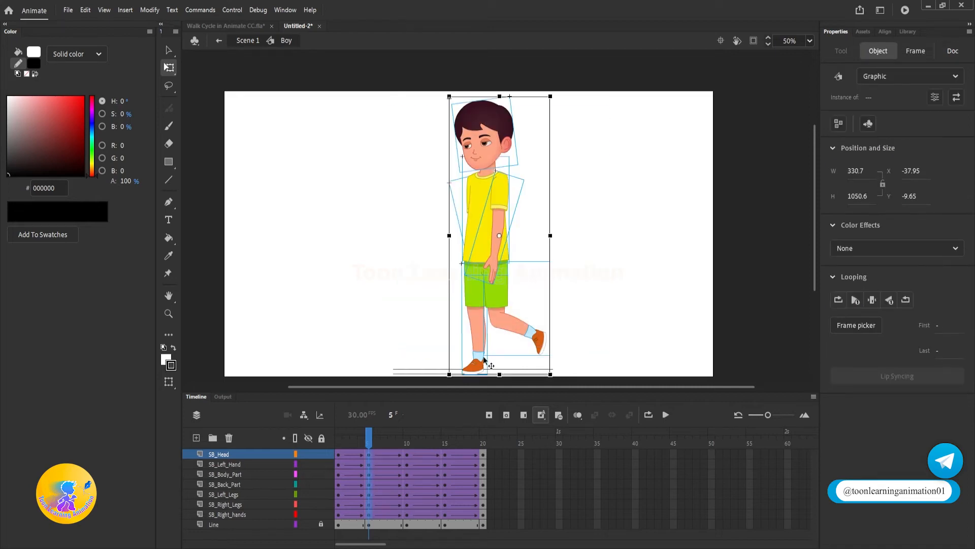
scroll(484, 360, "up", 3)
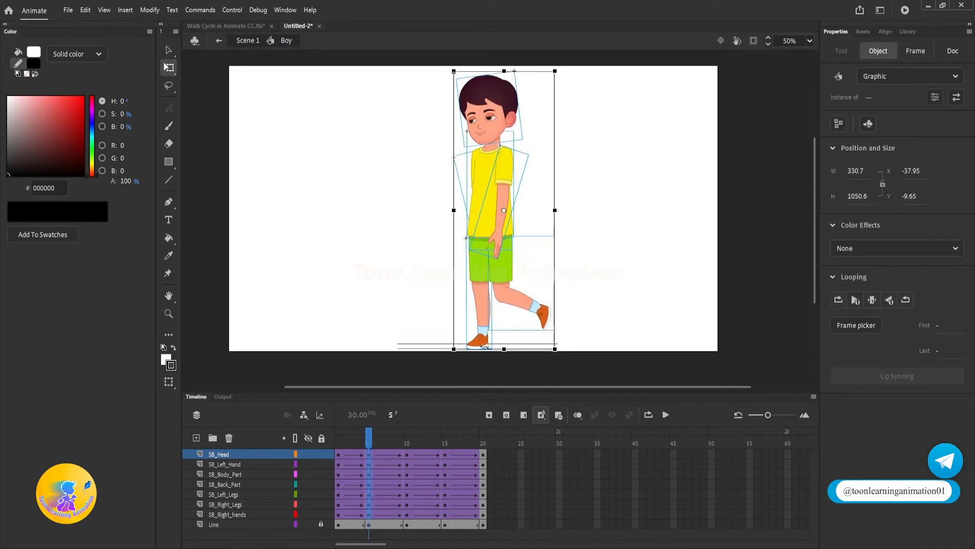
scroll(496, 322, "down", 3)
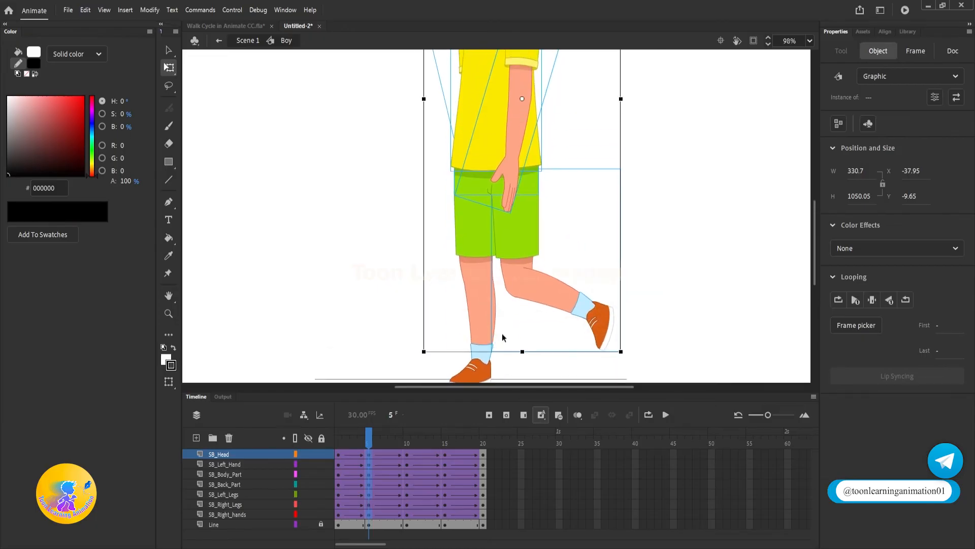
scroll(506, 342, "down", 3)
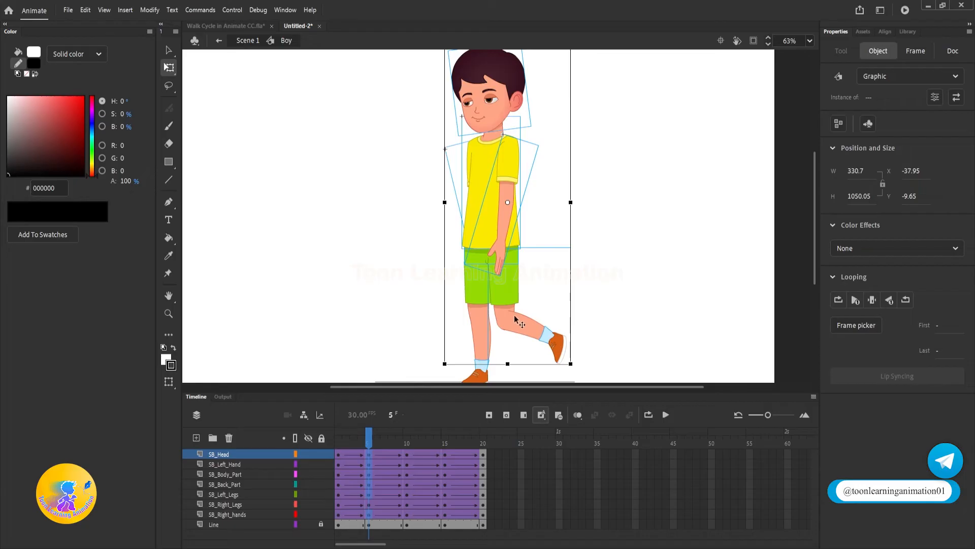
scroll(559, 324, "down", 2)
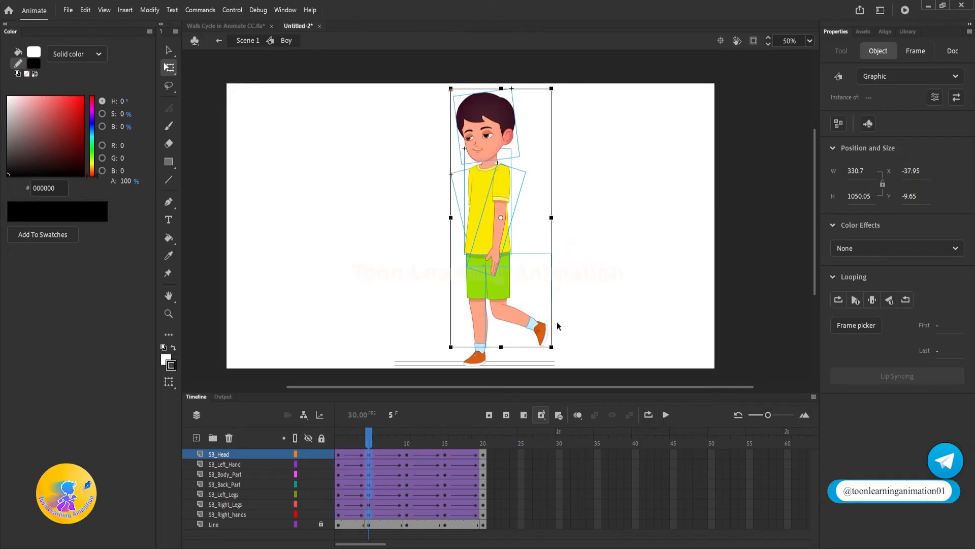
key("shift+Up")
key("shift+Up")
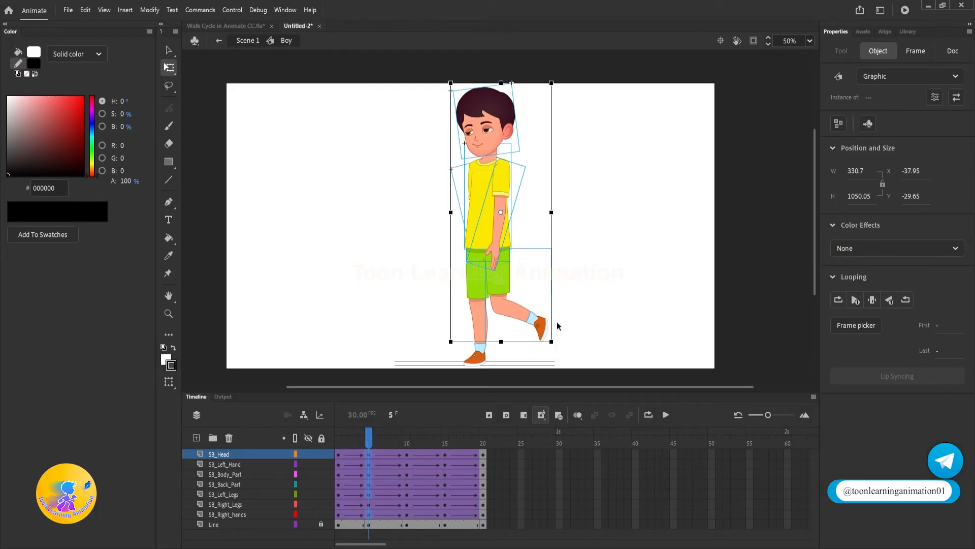
At frame 15, select all body parts except the planted left leg and move them up 20 px
left_click(446, 441)
left_click_drag(617, 116, 365, 327)
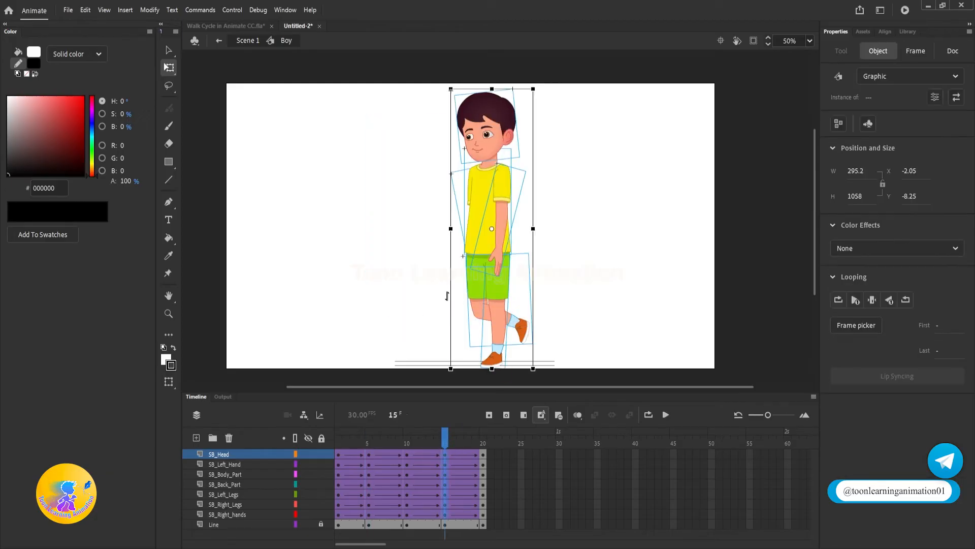
left_click(498, 357, "shift")
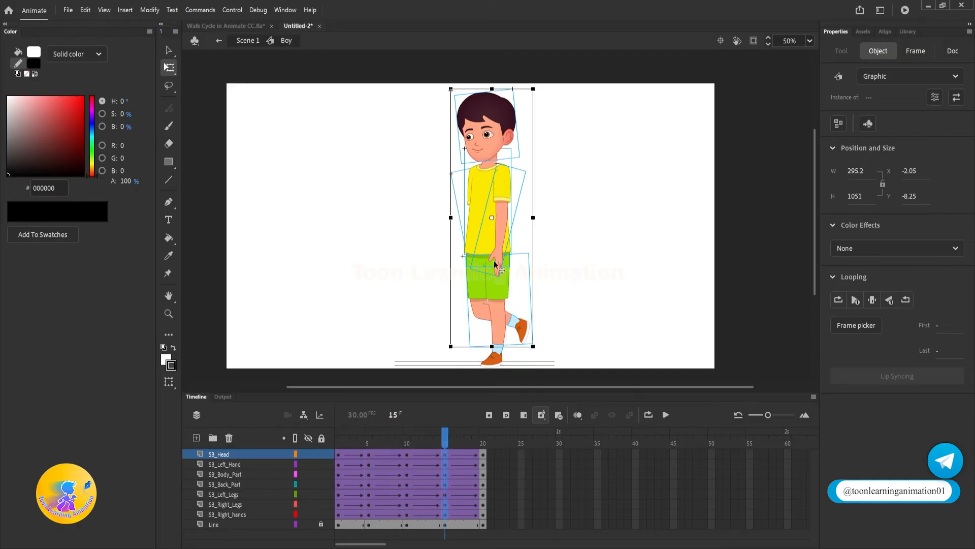
key("shift+Up")
key("shift+Up")
left_click(550, 291)
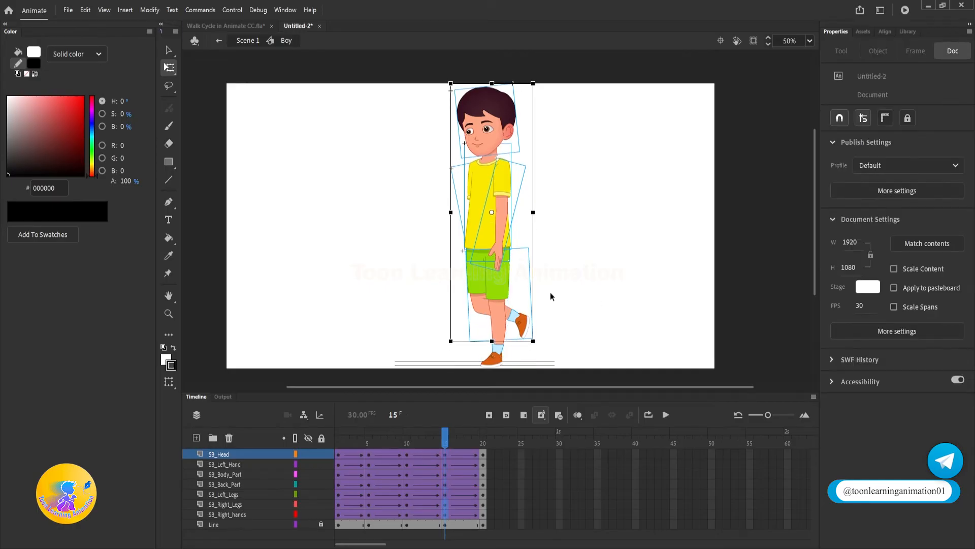
Stretch the left leg's upper edge upward at frame 15 to a height of about 453 px, closing the gap in the shorts
scroll(510, 267, "up", 5)
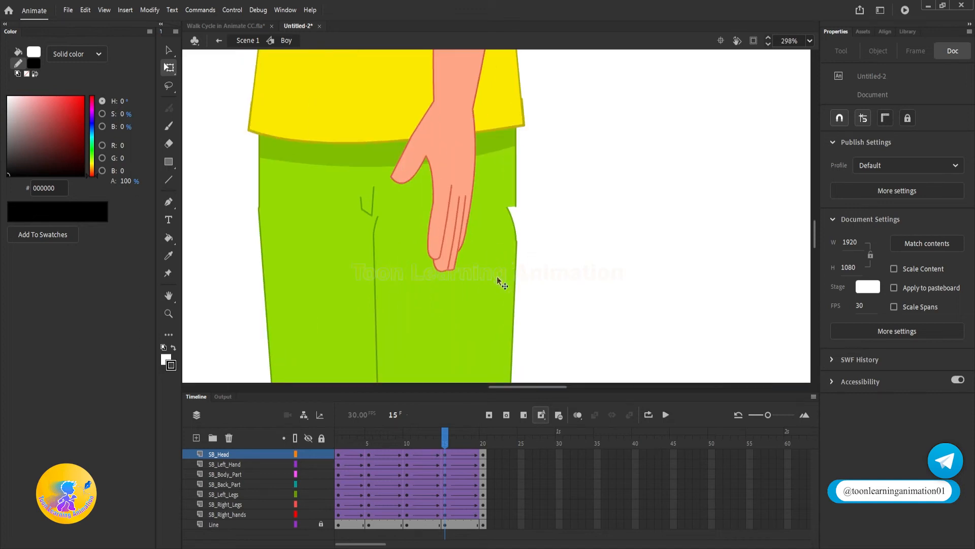
left_click(497, 277)
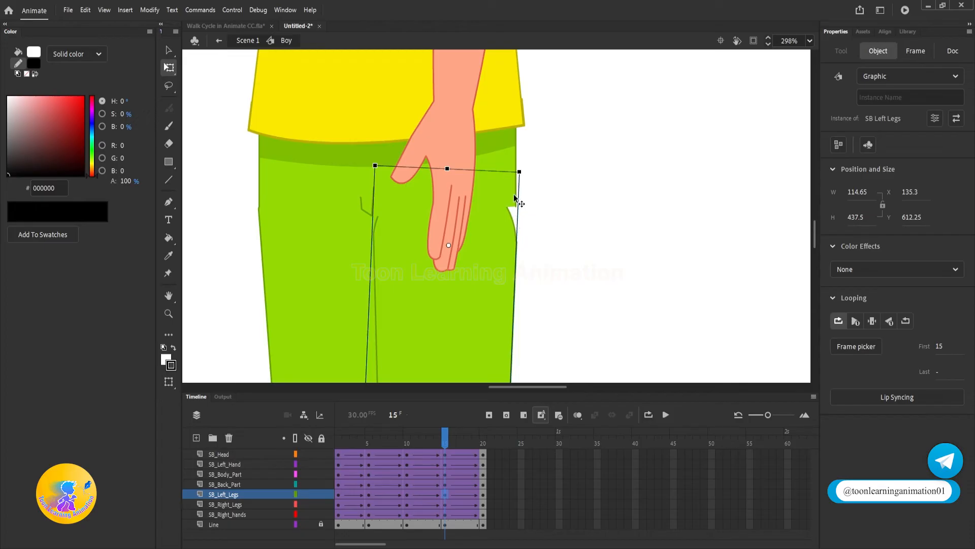
scroll(513, 179, "up", 3)
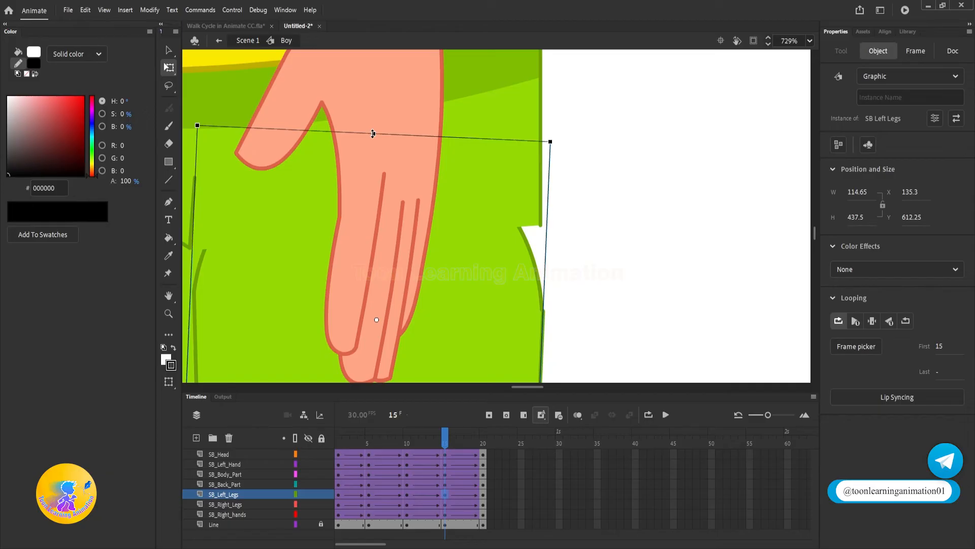
left_click_drag(373, 132, 374, 74)
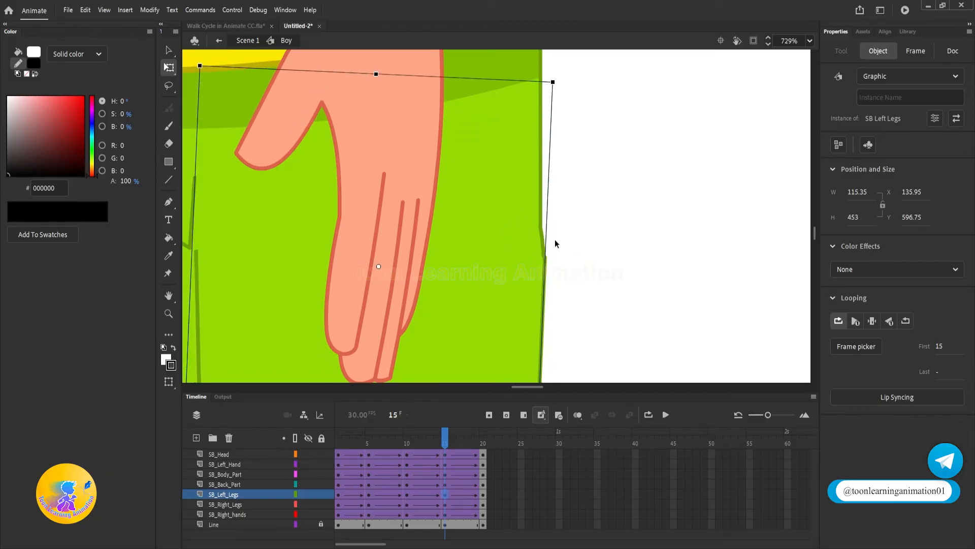
At frame 5, stretch the right leg's upper edge upward to a height of about 440 px to close the gap in the shorts
scroll(532, 231, "down", 10)
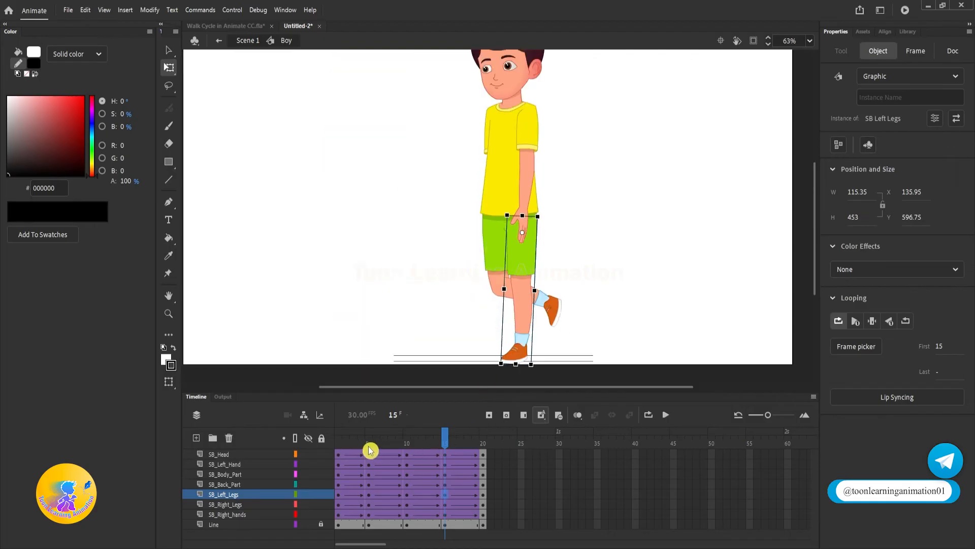
left_click(369, 447)
left_click(538, 226)
scroll(483, 232, "up", 8)
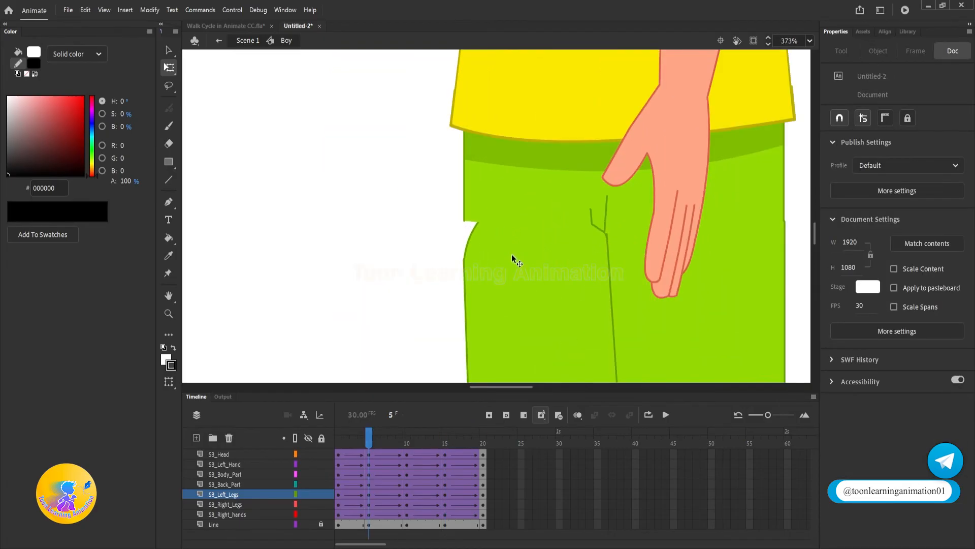
left_click(514, 282)
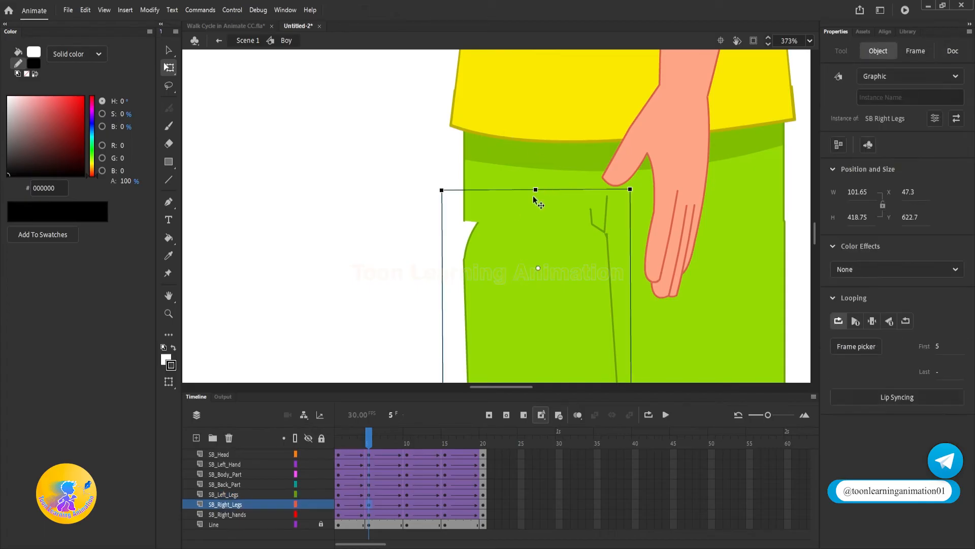
left_click_drag(536, 189, 534, 149)
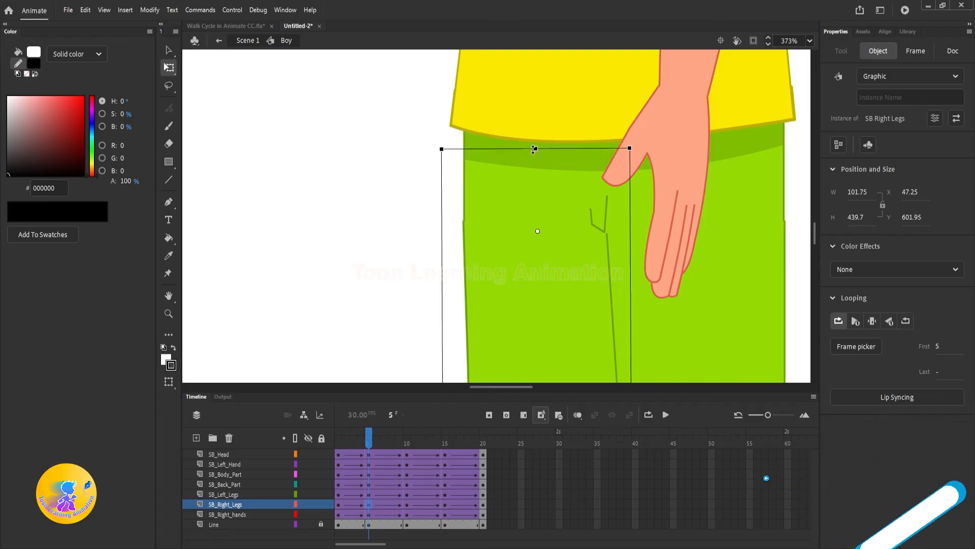
scroll(500, 229, "down", 6)
scroll(503, 228, "down", 5)
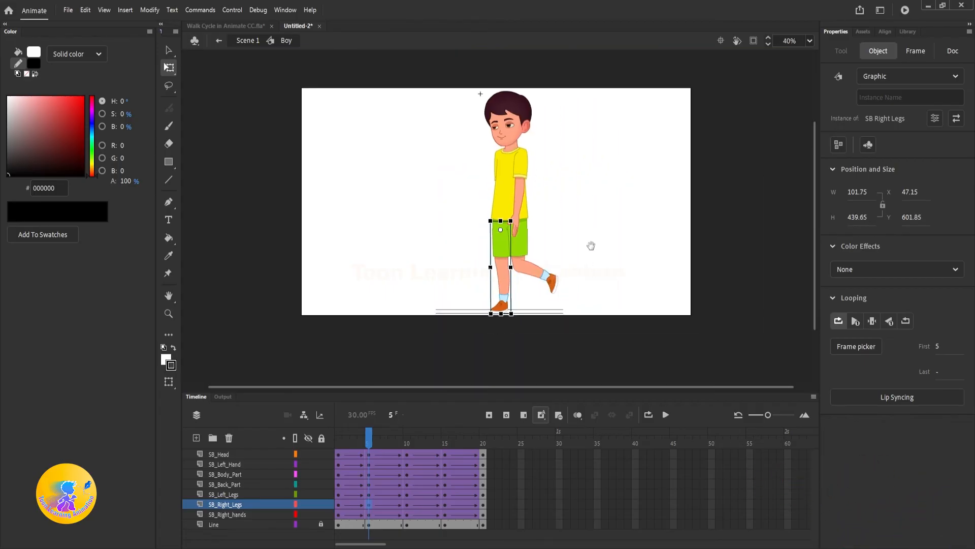
Enable loop playback and play the walk cycle inside the Boy symbol
left_click(372, 446)
left_click(597, 290)
key("Return")
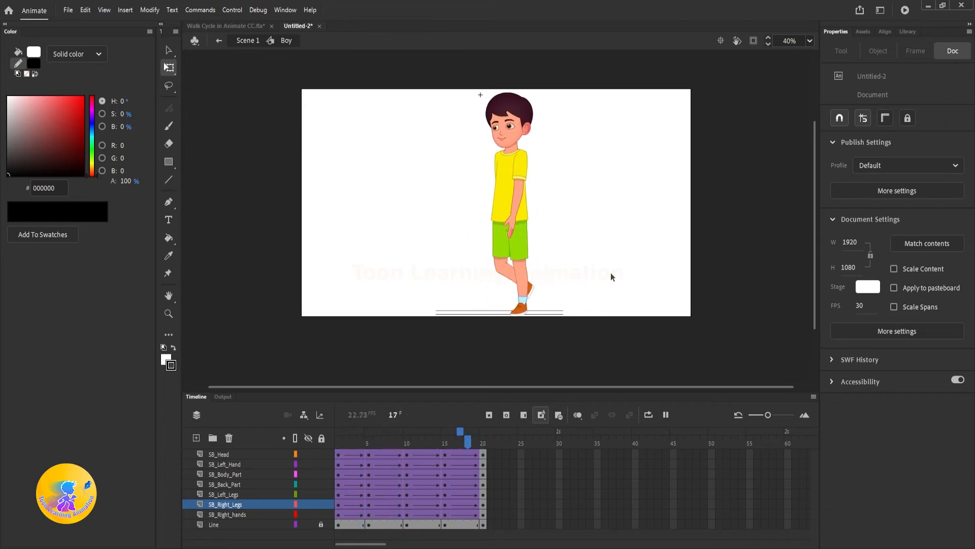
left_click(238, 10)
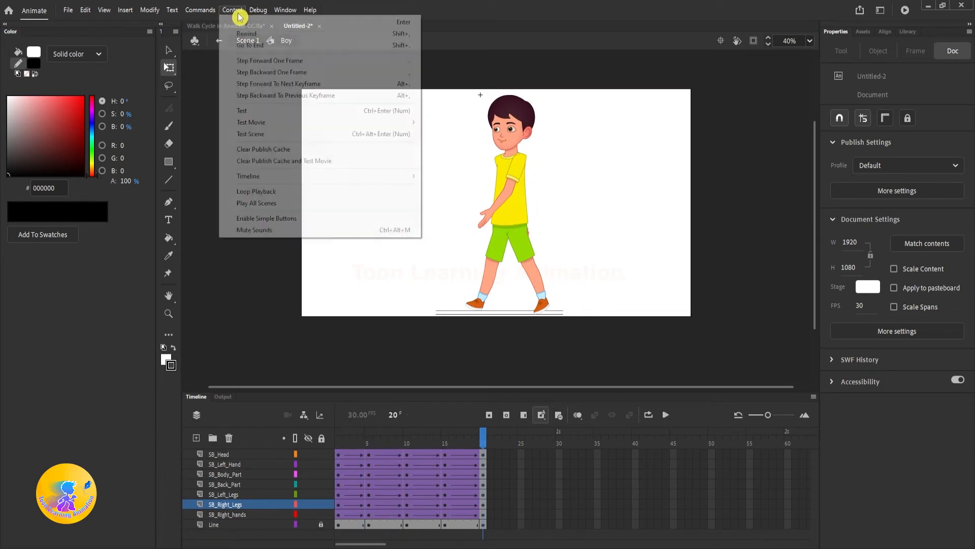
left_click(272, 203)
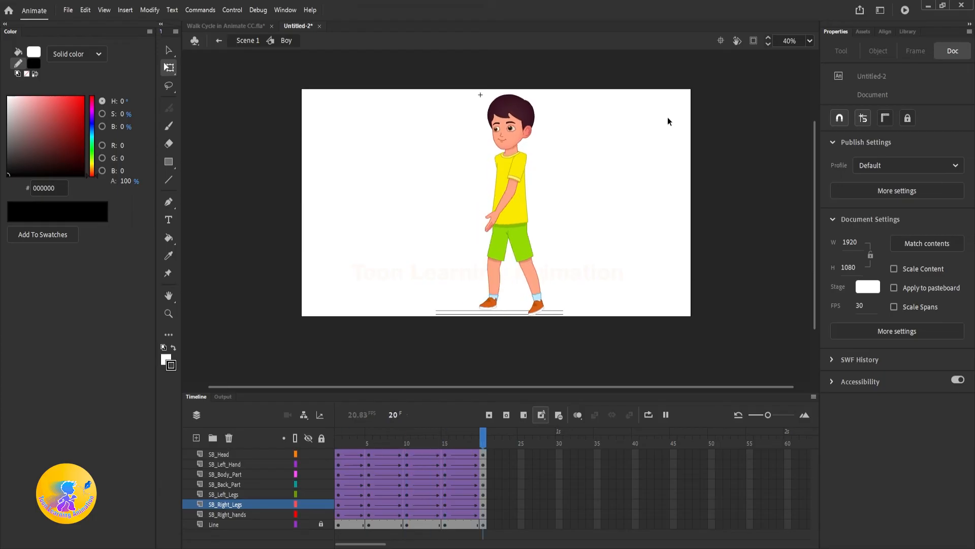
key("Return")
key("v")
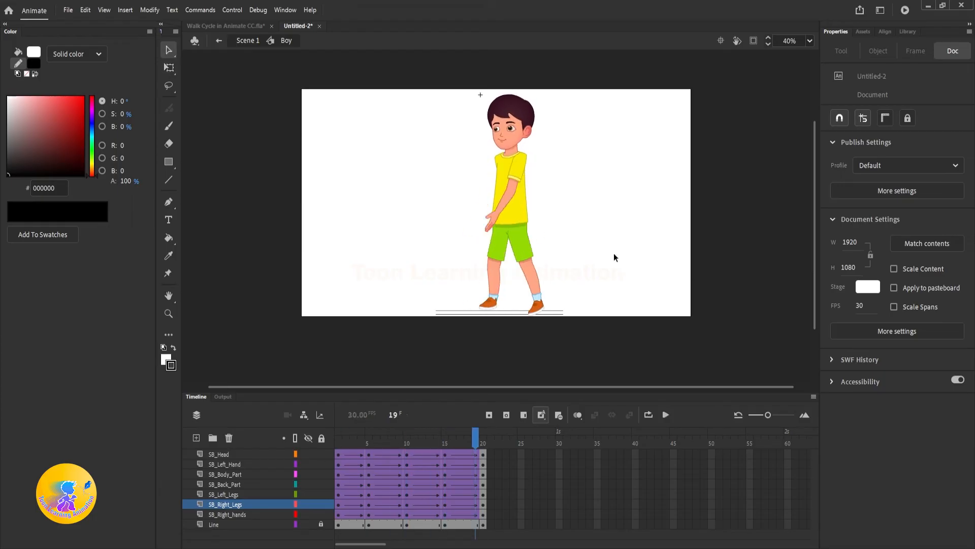
Return to Scene 1 and extend the boy's frames on Layer_1 to frame 122
double_click(614, 253)
left_click(613, 253)
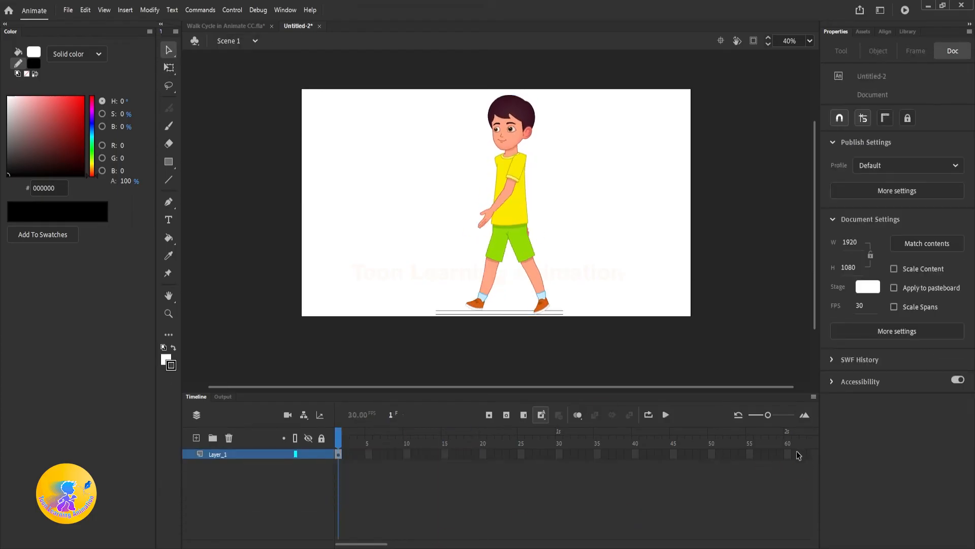
left_click(790, 453)
key("F5")
left_click(670, 457)
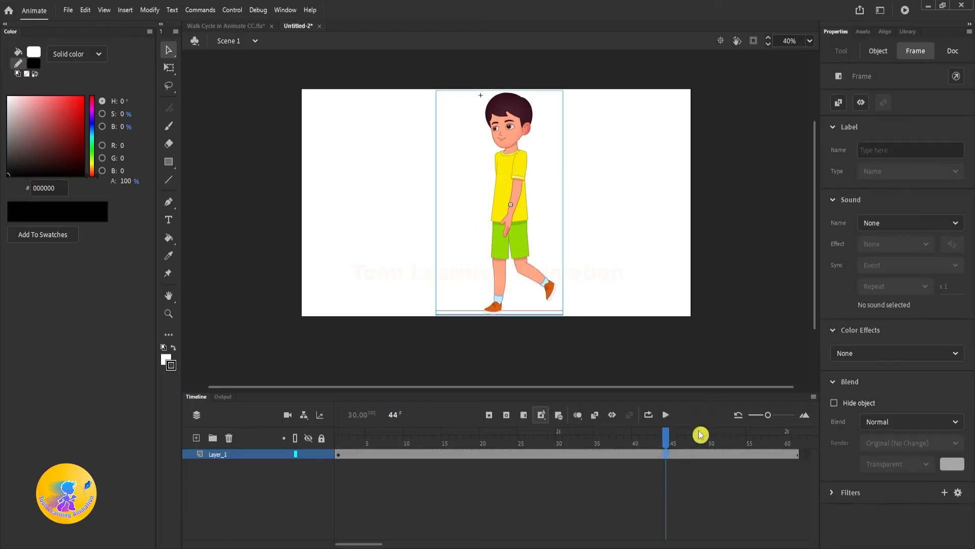
left_click(255, 358)
double_click(396, 456)
key("F5")
Play the repeating walk cycle in Scene 1 to check the full-body motion
left_click_drag(408, 435, 205, 435)
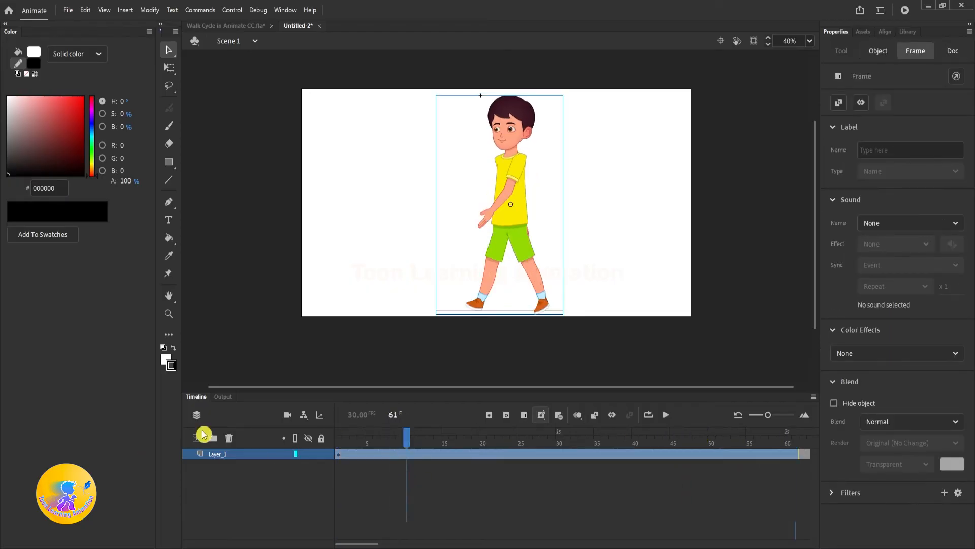
left_click(255, 359)
key("Return")
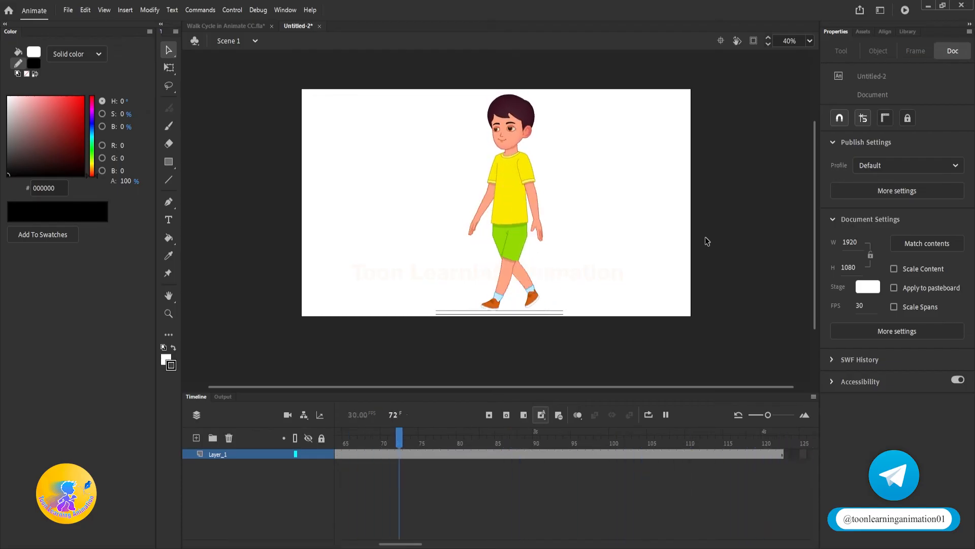
key("Return")
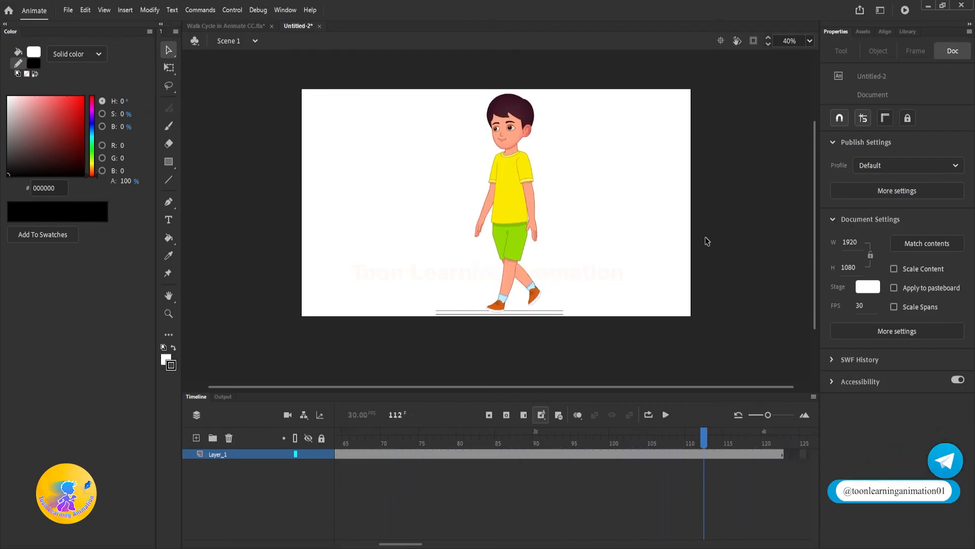
key("Return")
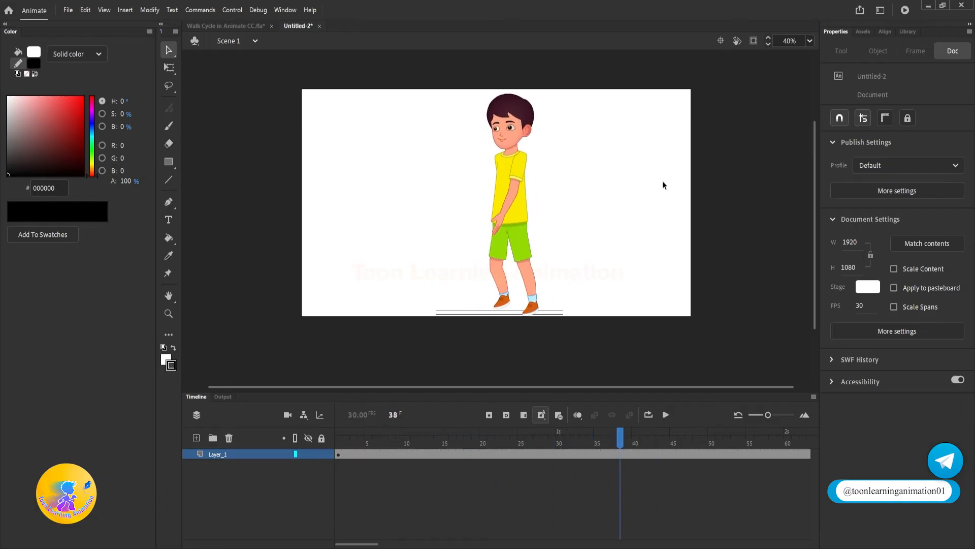
Play the Scene 1 animation from frame 1 with a close-up of the boy's head to check the face and eyes
scroll(521, 131, "up", 5)
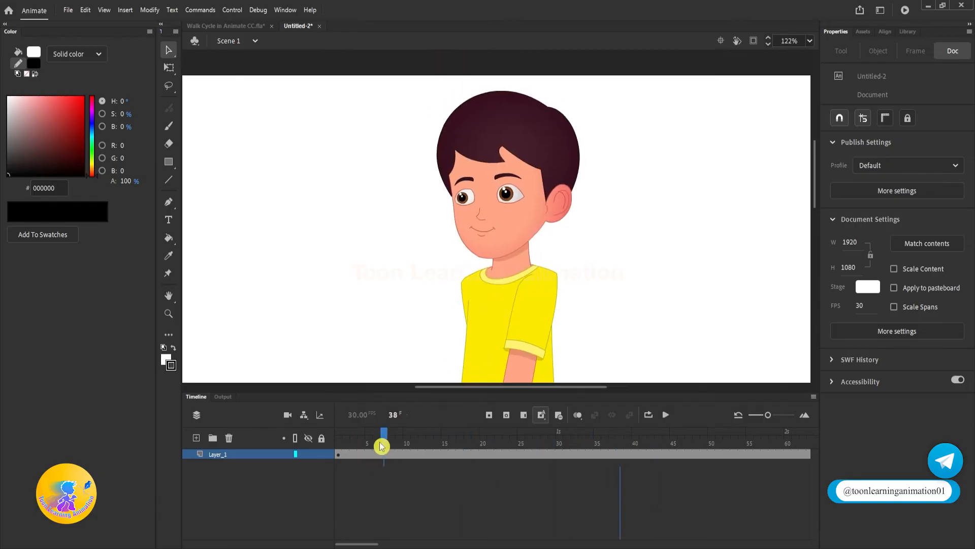
left_click_drag(382, 446, 338, 446)
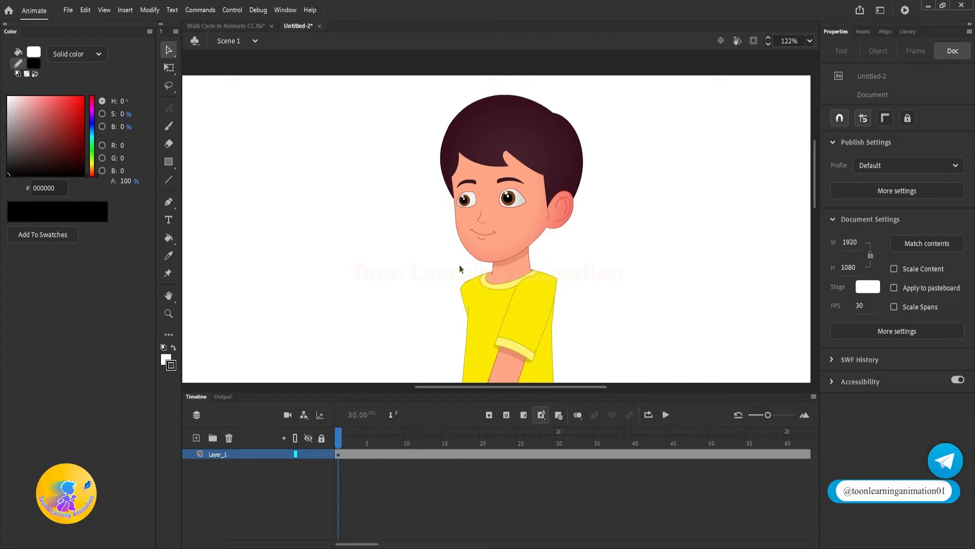
key("Return")
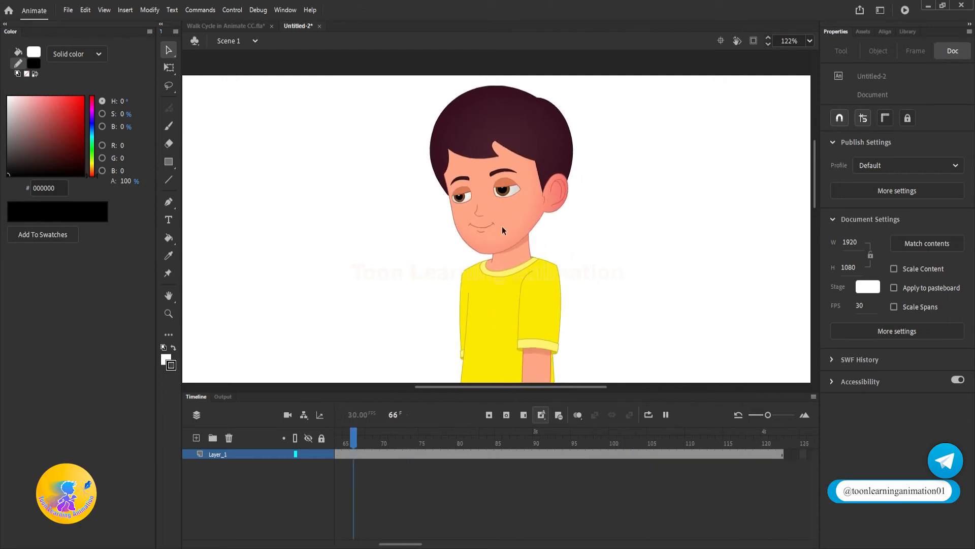
key("Return")
key("shift+comma")
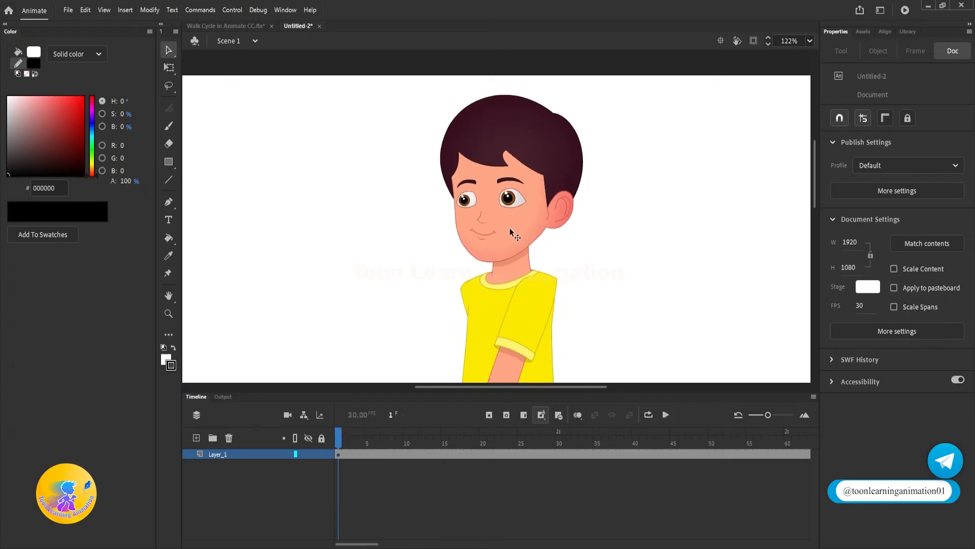
In the Boy symbol, copy the 20-frame cycle on all layers after frame 20 and remove the duplicate pose frame at frame 20
double_click(517, 197)
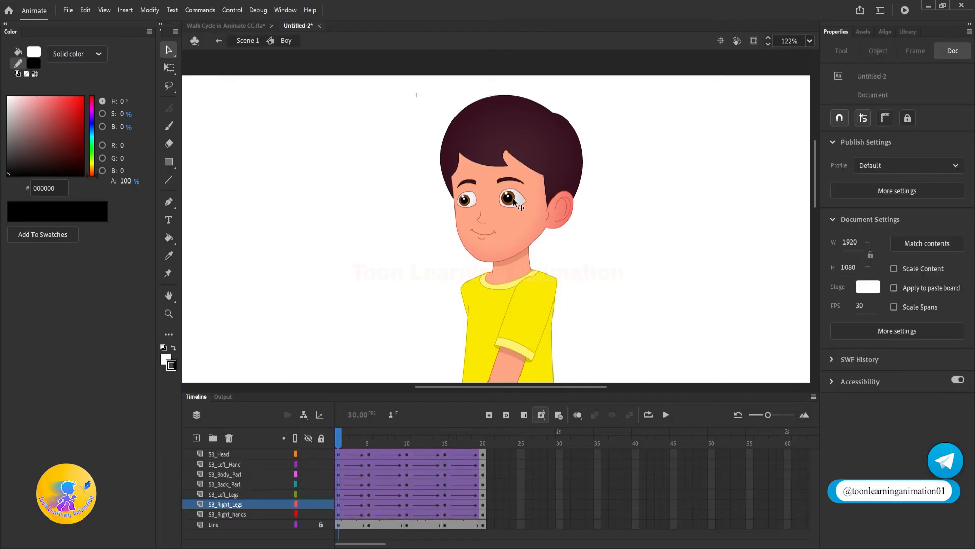
left_click_drag(484, 459, 338, 516)
left_click_drag(367, 487, 521, 486)
left_click(483, 447)
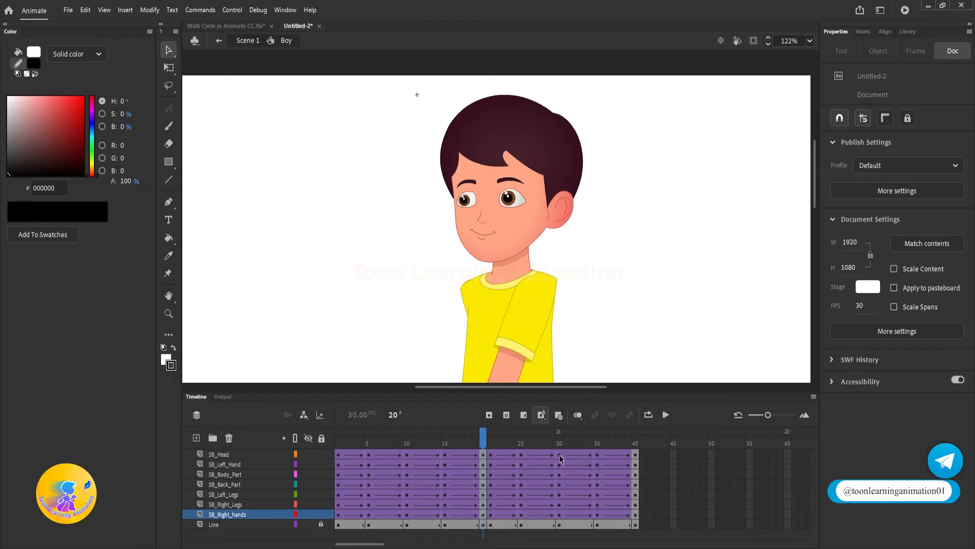
key("shift+F5")
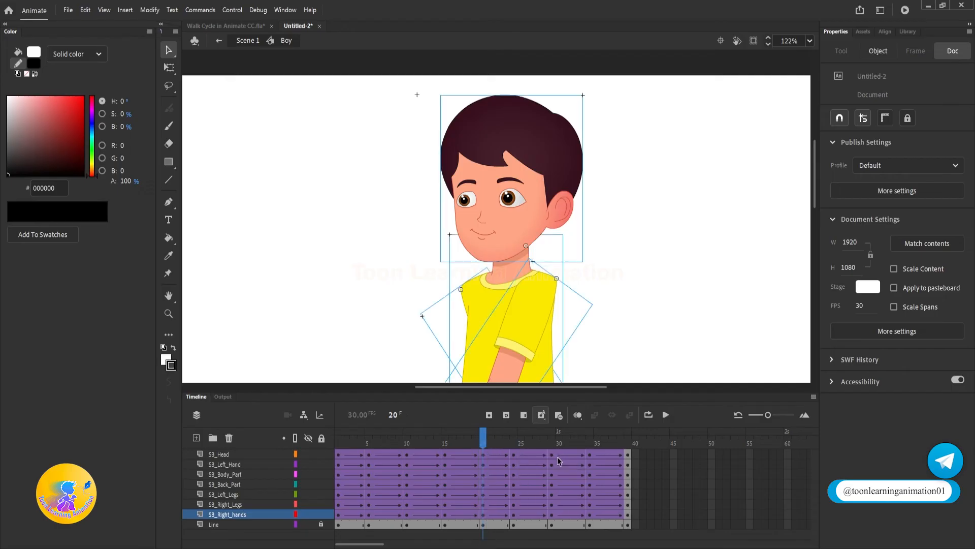
Copy the resulting 39 frames of all layers after frame 39 and remove the duplicate pose frame at frame 39
left_click_drag(629, 454, 339, 525)
left_click_drag(350, 492, 645, 494)
left_click(624, 450)
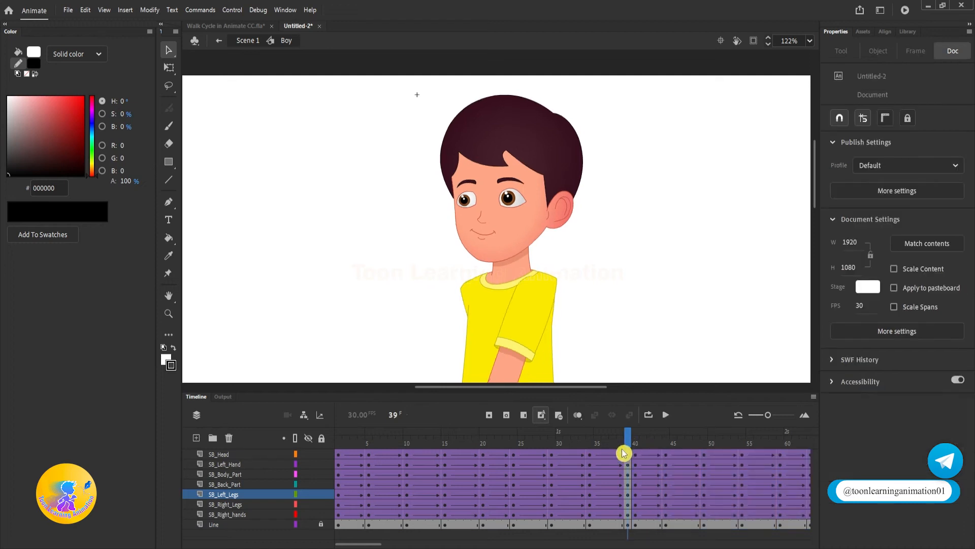
key("ctrl+a")
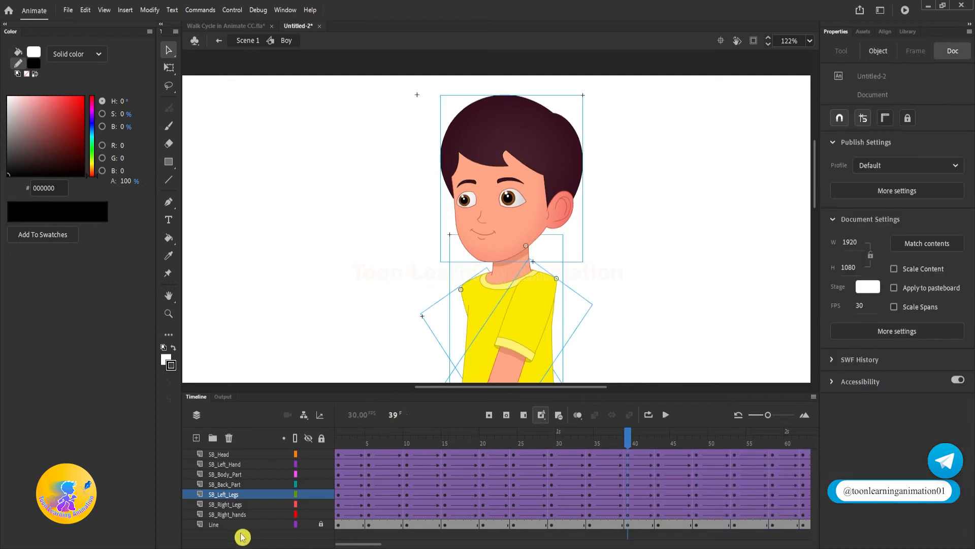
Select all frames on every layer from SB_Head to Line and apply Synchronize Symbols
left_click(216, 524)
left_click(223, 455, "shift")
right_click(500, 495)
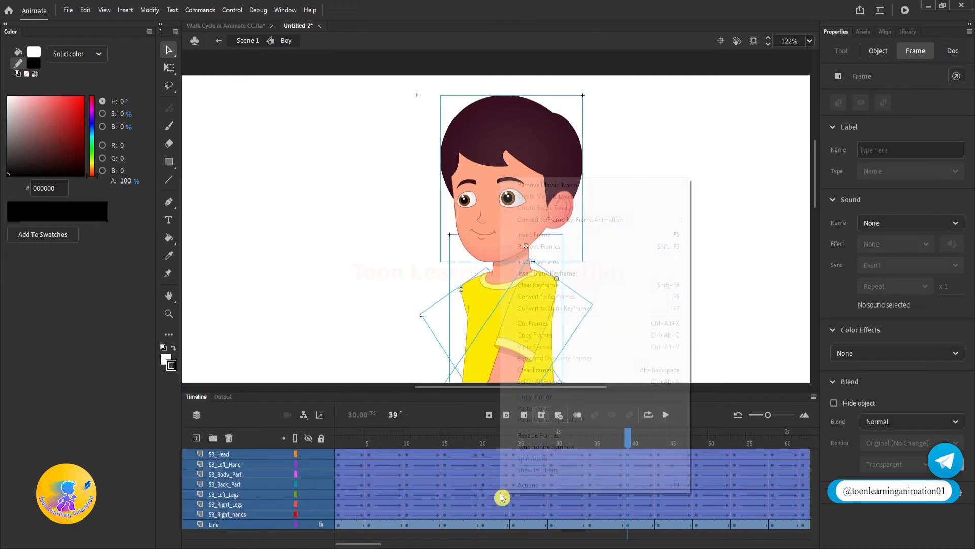
left_click(545, 452)
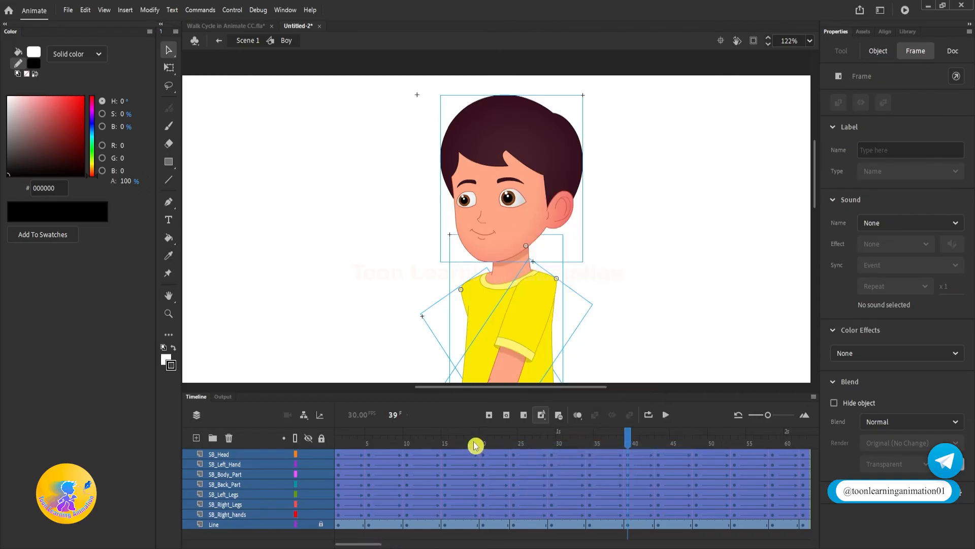
Play the extended Boy timeline from frame 1, first close up and then with the whole body in view, and rewind it
left_click_drag(475, 446, 261, 420)
left_click(648, 226)
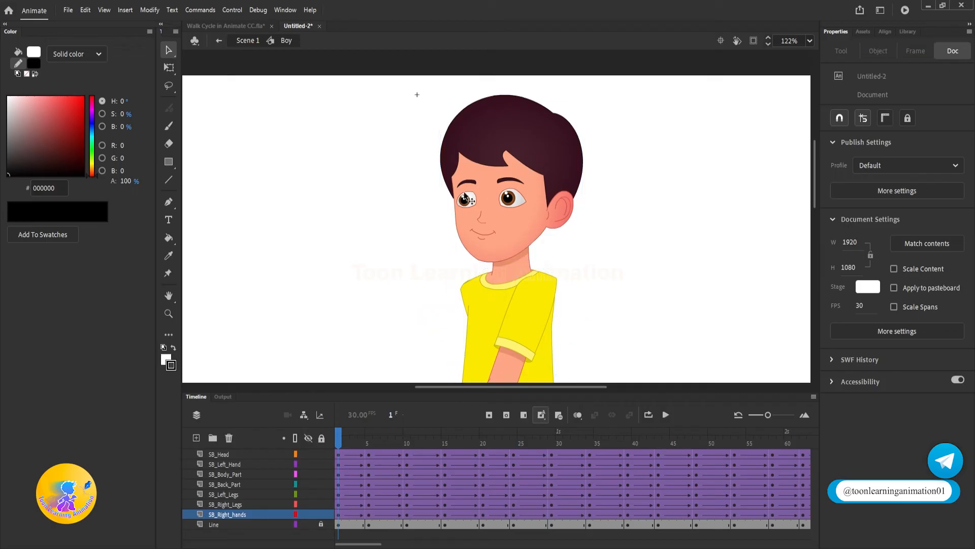
key("Return")
key("Return")
scroll(607, 267, "down", 5)
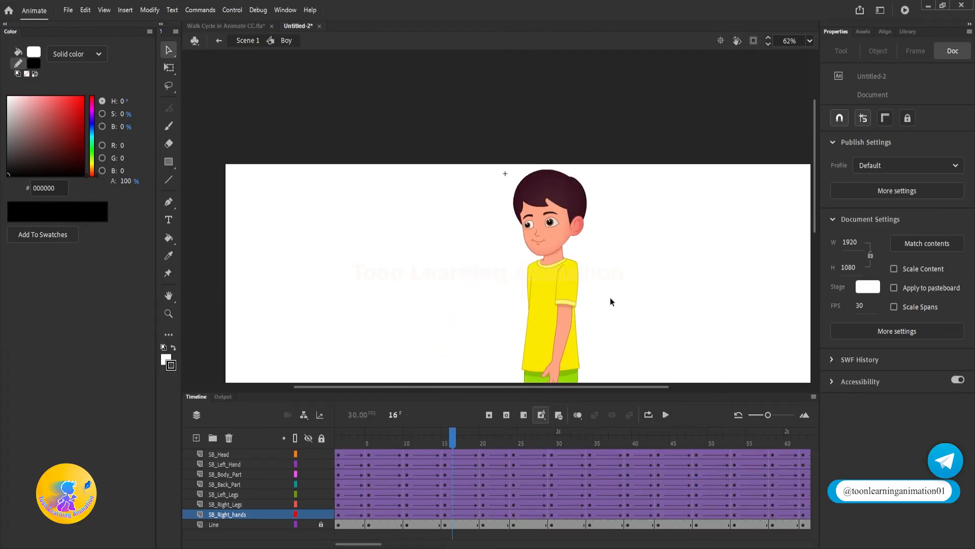
scroll(592, 244, "down", 3)
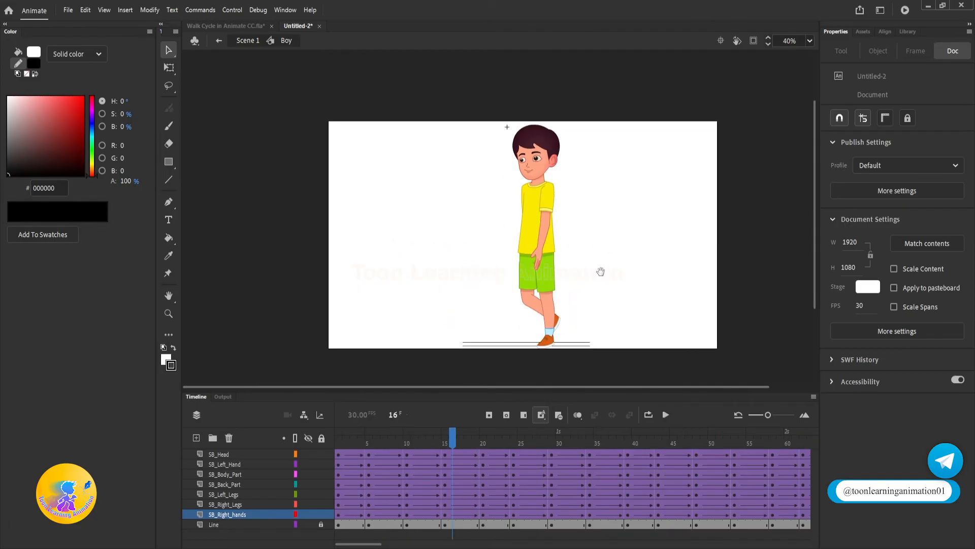
left_click_drag(458, 445, 137, 440)
key("Return")
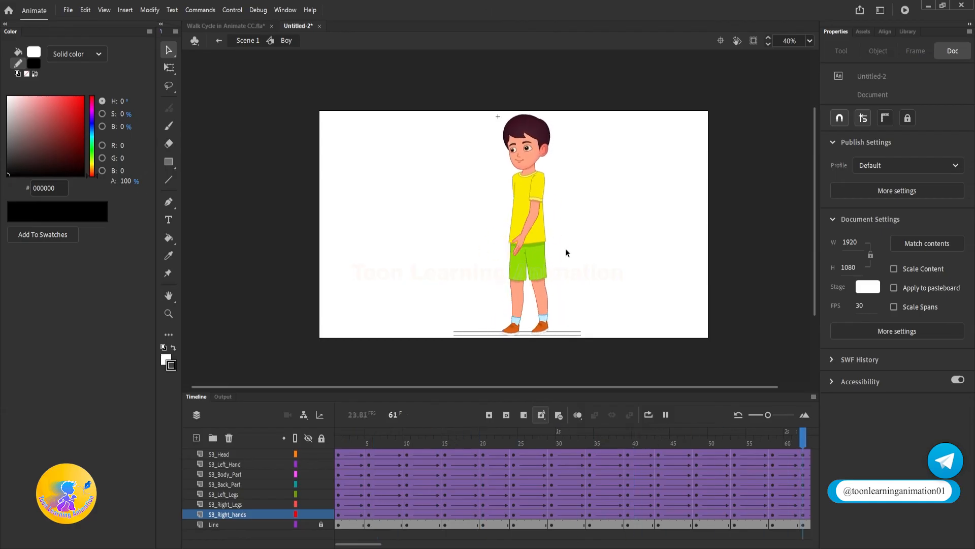
key("Return")
key("shift+comma")
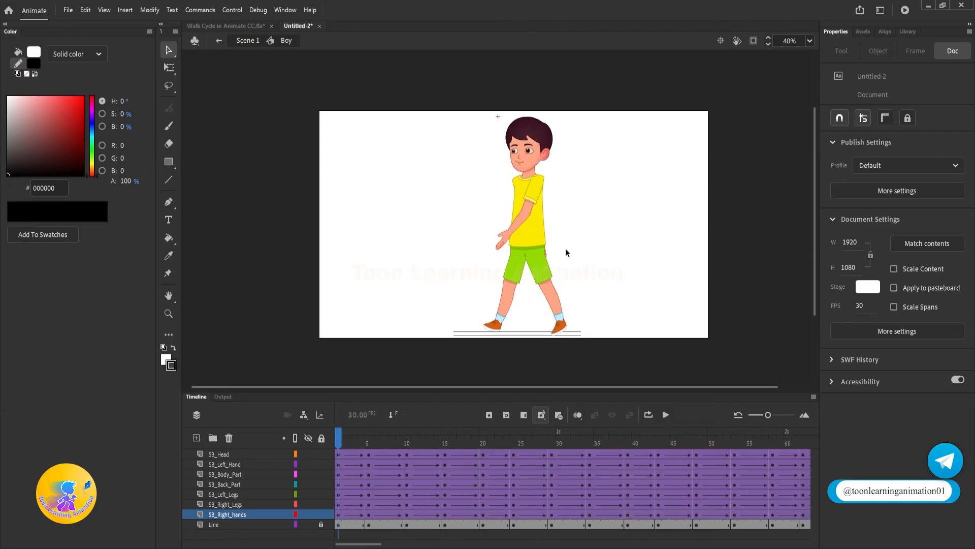
Inside the SB Left Legs symbol, repeat the walk frames of all four layers with copies starting at frames 20 and 39
double_click(554, 304)
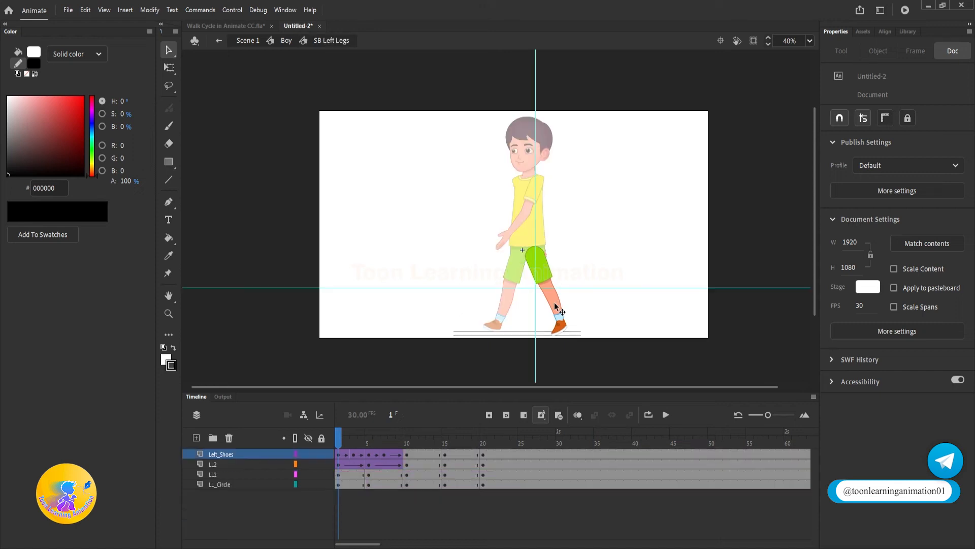
double_click(611, 256)
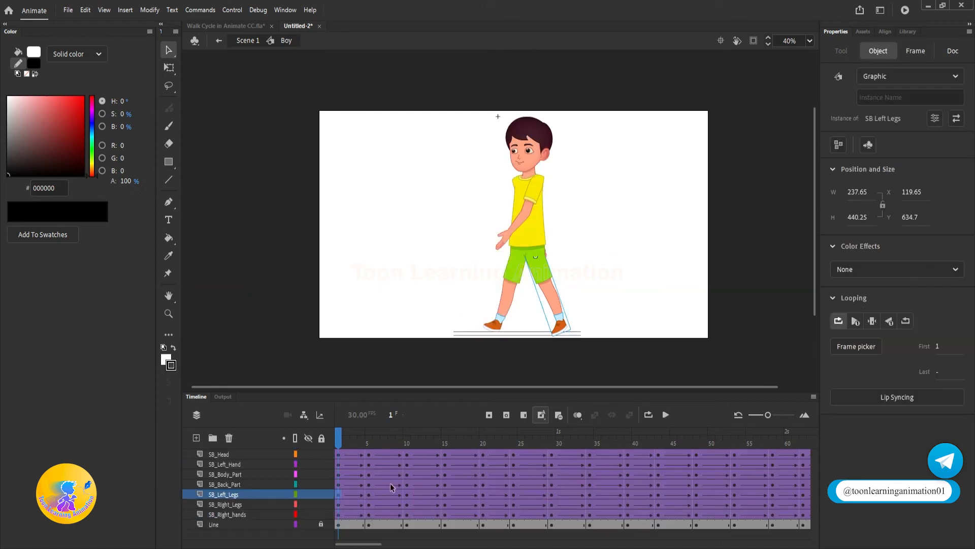
double_click(558, 309)
left_click_drag(486, 455, 337, 500)
left_click_drag(528, 465, 583, 471)
left_click_drag(669, 463, 669, 468)
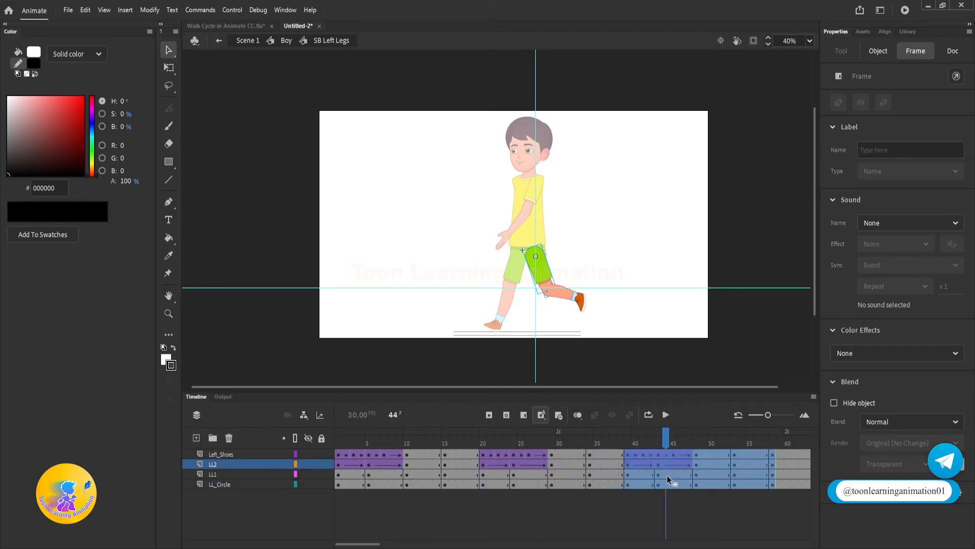
Check the Boy timeline's last frame, 77, and repeat the walk frames of all four SB Left Legs layers from frame 58
double_click(665, 361)
left_click_drag(363, 544, 398, 544)
left_click(523, 442)
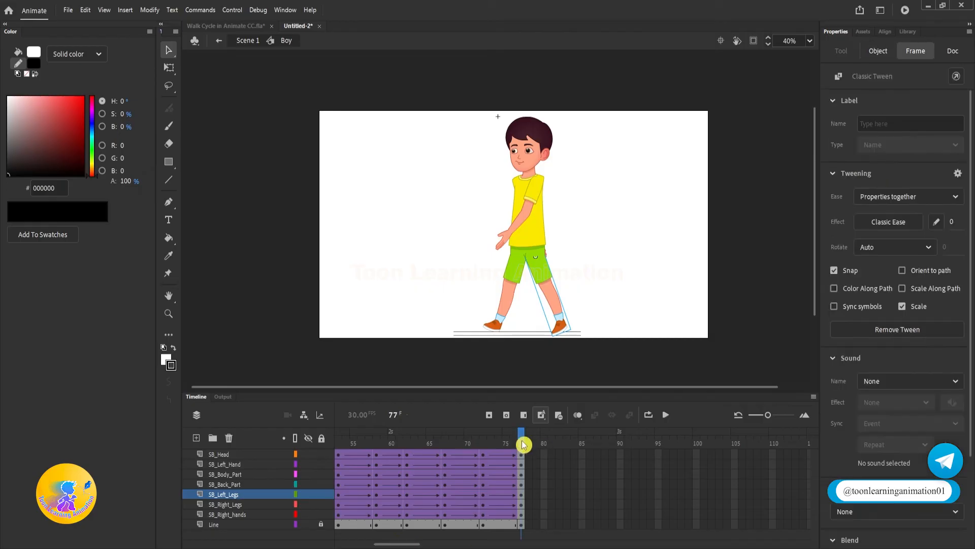
left_click(399, 378)
double_click(558, 305)
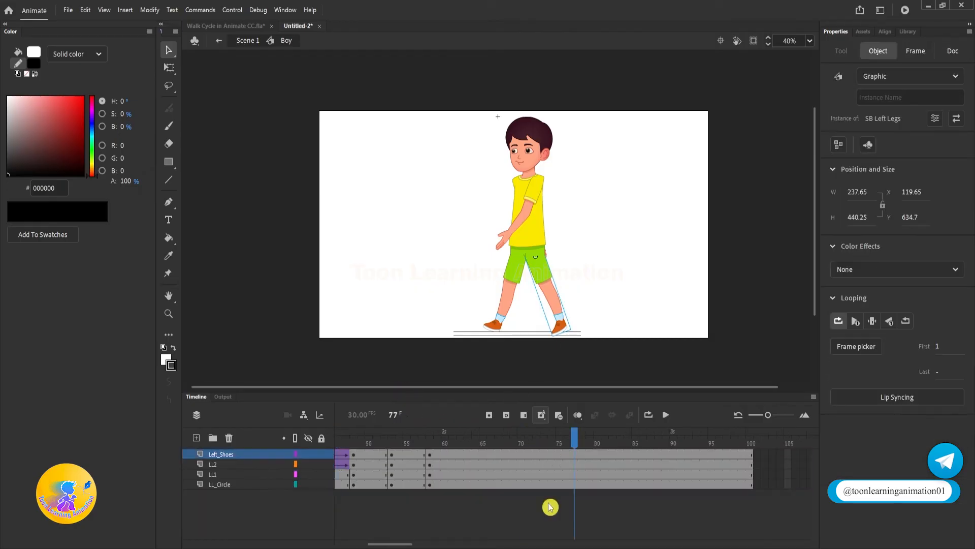
left_click(550, 505)
left_click_drag(429, 453, 644, 459)
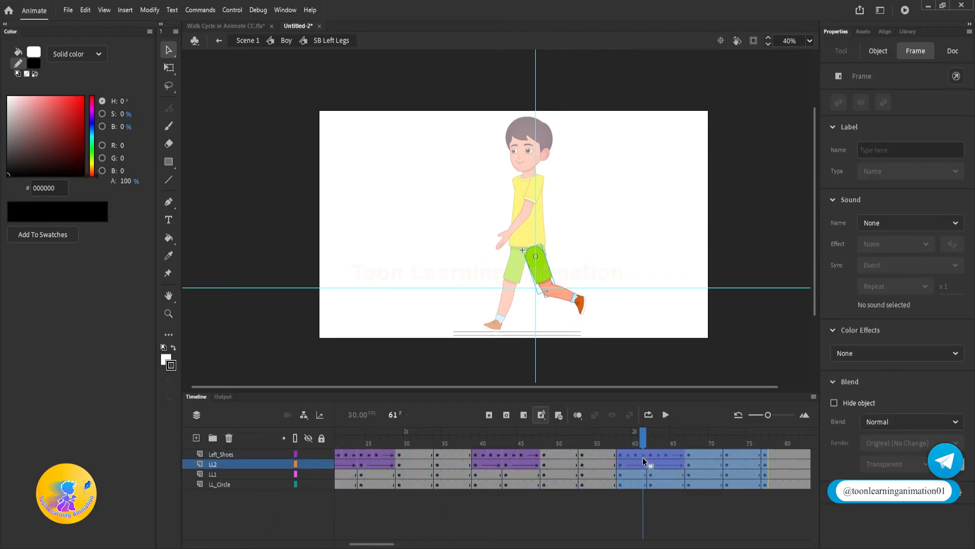
Remove all SB Left Legs frames after frame 77 on every layer and return to the Boy timeline
left_click(765, 439)
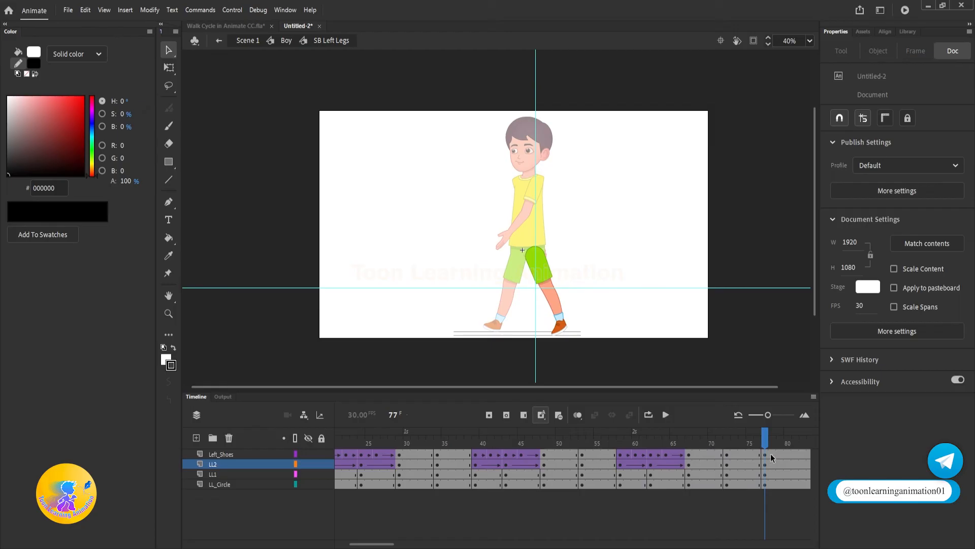
left_click_drag(772, 455, 773, 484)
key("shift+F5")
key("shift+F5")
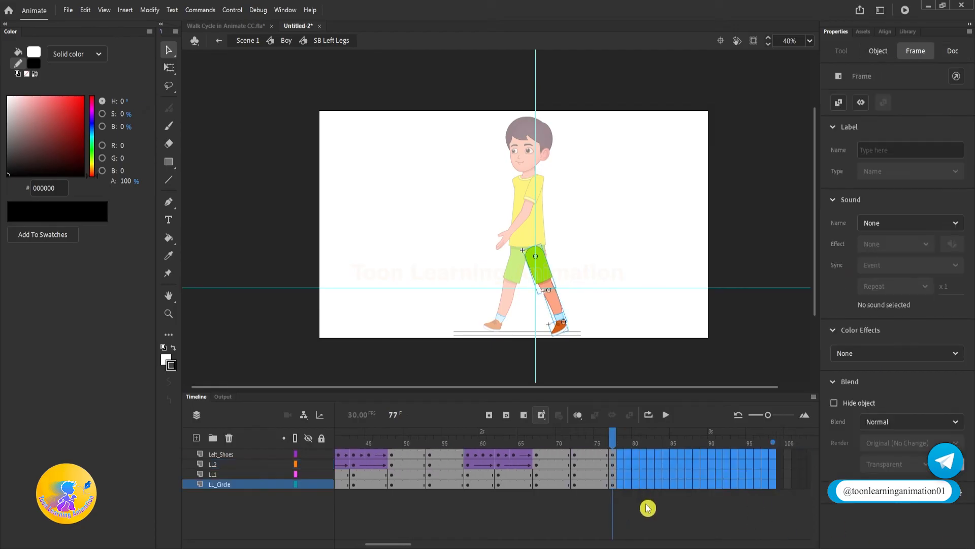
left_click(648, 508)
double_click(652, 245)
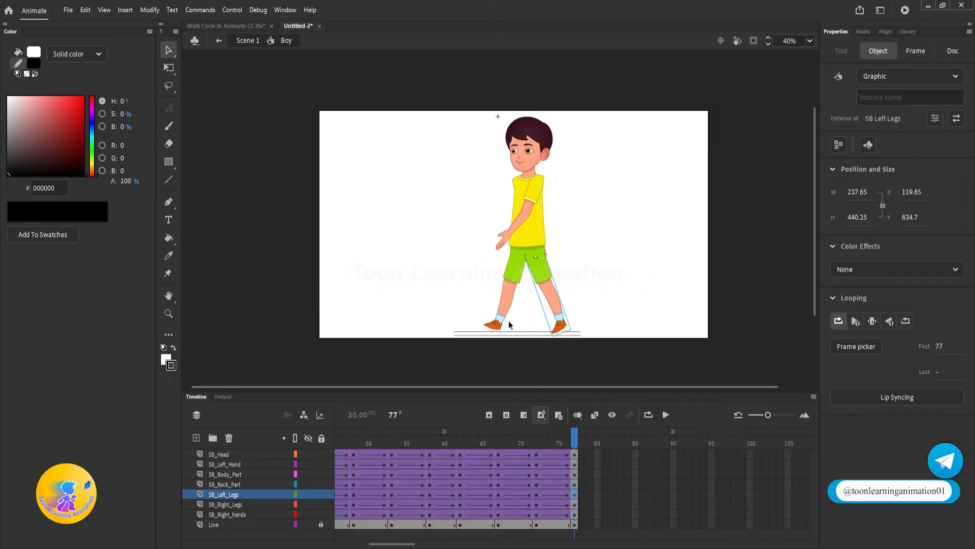
Inside SB Right Legs, repeat the walk frames of all four layers up to frame 77 and remove the surplus frames after it
double_click(505, 306)
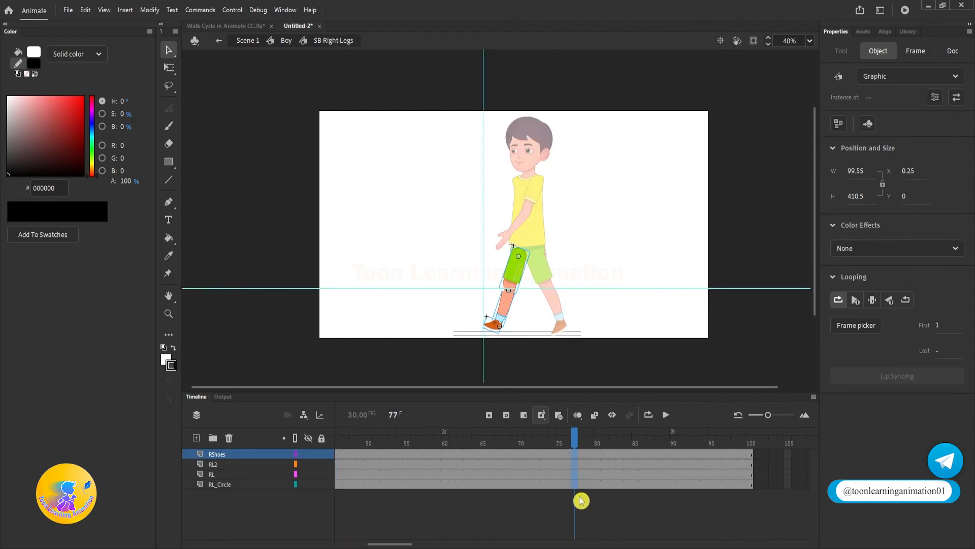
left_click_drag(482, 456, 339, 484)
left_click_drag(361, 474, 506, 473)
left_click_drag(531, 468, 579, 478)
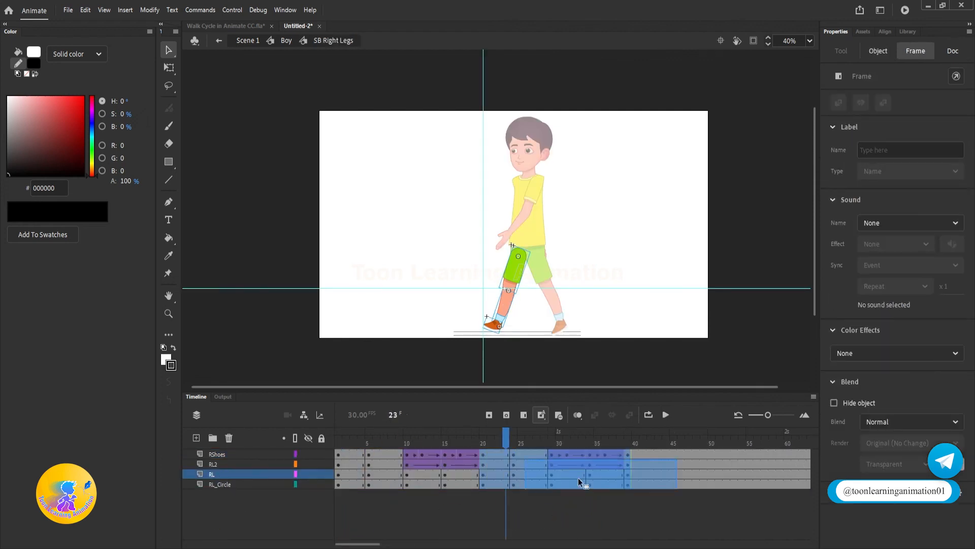
left_click_drag(628, 455, 483, 484)
left_click_drag(521, 474, 657, 474)
left_click_drag(770, 457, 787, 484)
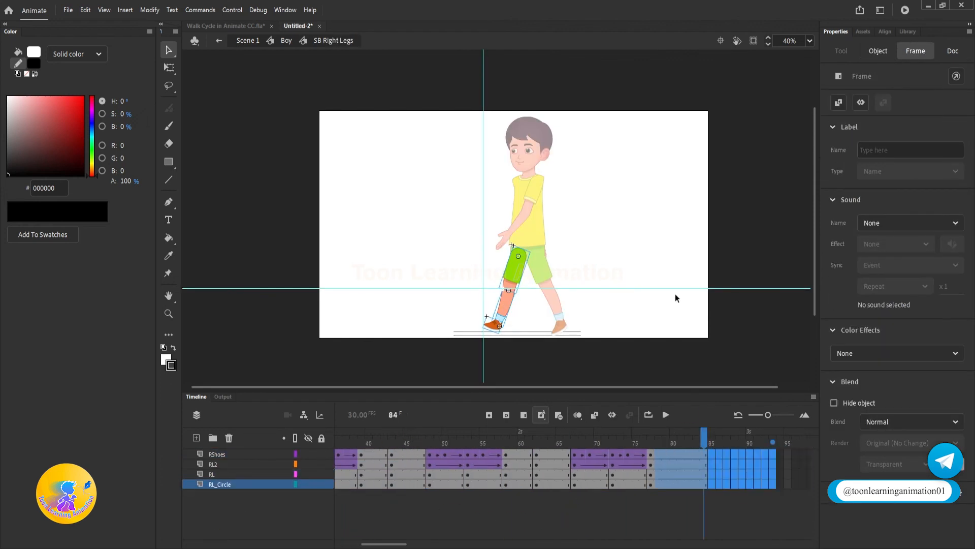
double_click(675, 293)
Inside SB Left Hand, repeat the swing frames of all three layers up to frame 77 and remove the surplus frames after it
double_click(534, 203)
left_click_drag(482, 457, 339, 475)
left_click_drag(378, 465, 545, 465)
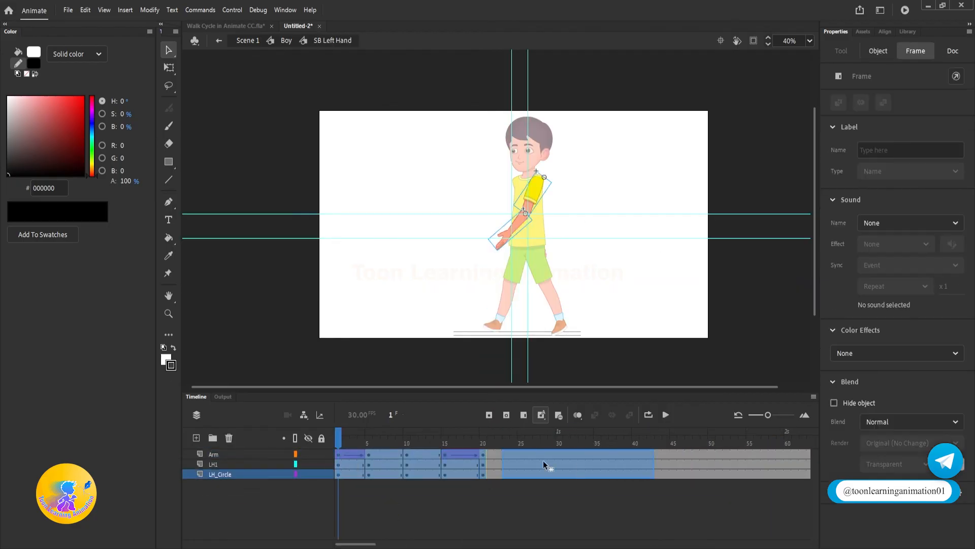
left_click(571, 517)
left_click_drag(628, 456, 676, 464)
left_click(757, 513)
left_click_drag(776, 455, 459, 475)
key("shift+F5")
double_click(671, 290)
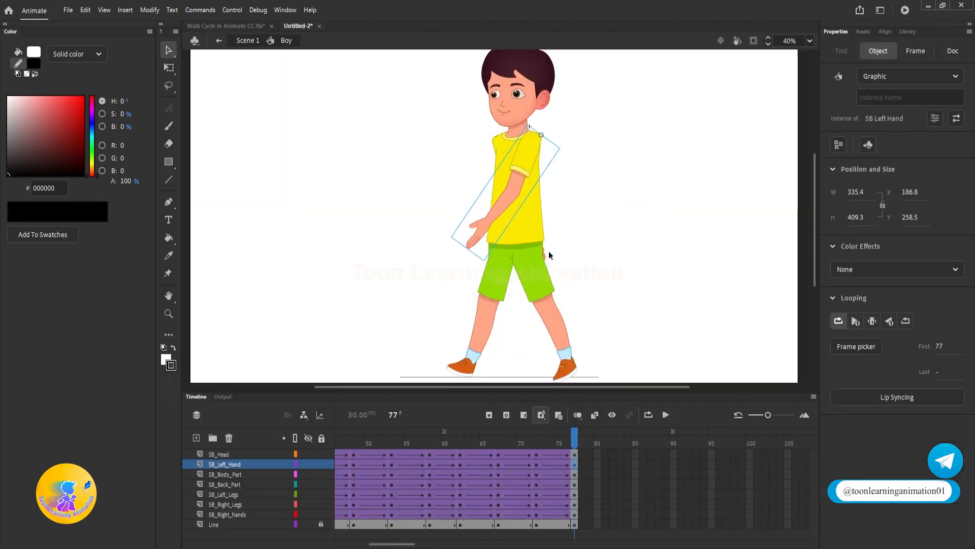
Inside SB Right hands, repeat the swing frames of the RH2, RH and RH_Circle layers up to frame 77
double_click(549, 255)
left_click(501, 536)
left_click(359, 478)
left_click(474, 476)
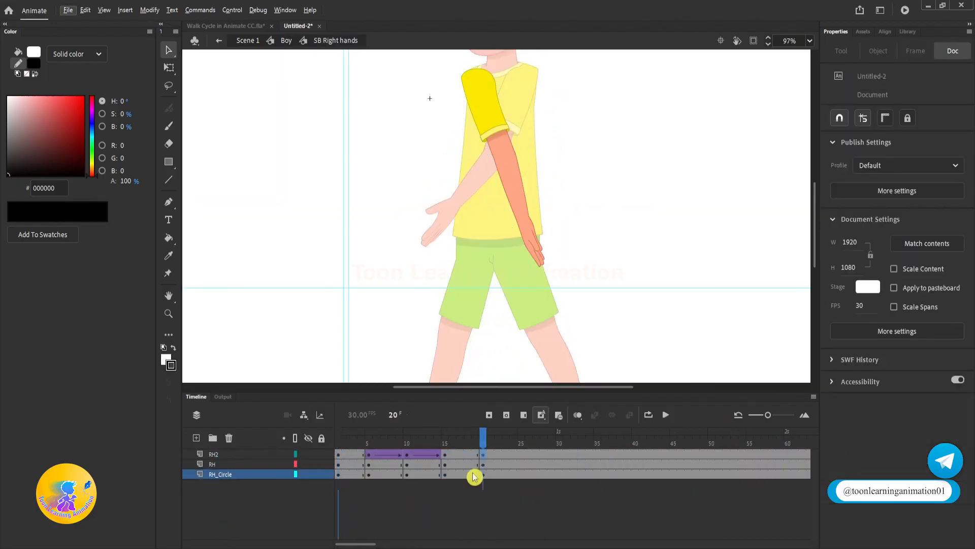
left_click_drag(474, 477, 339, 476)
left_click_drag(354, 465, 500, 463)
left_click(311, 494)
left_click_drag(621, 455, 339, 475)
left_click_drag(355, 466, 903, 440)
Remove the surplus SB Right hands frames after frame 77 on all three layers and return to the Boy timeline
left_click(621, 518)
left_click_drag(430, 456, 812, 474)
key("shift+F5")
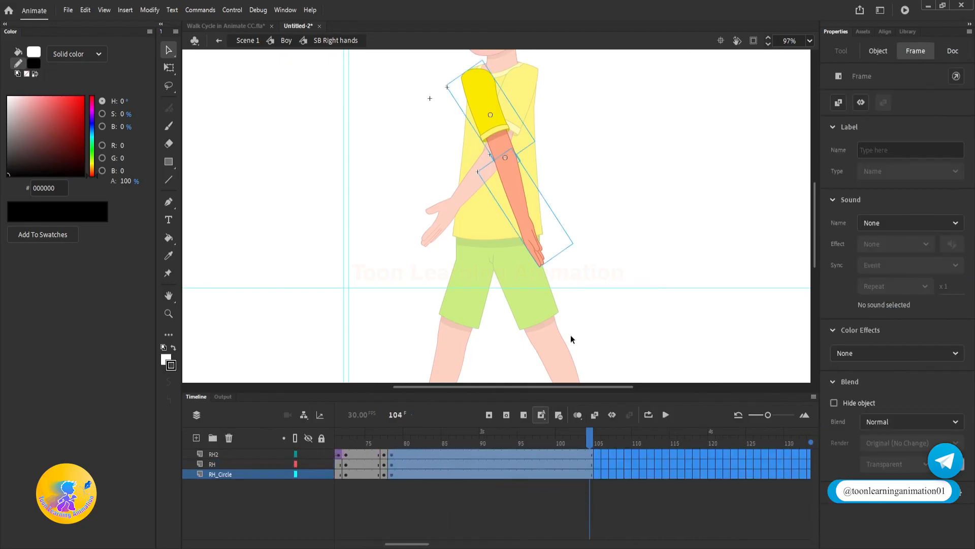
key("shift+F5")
double_click(656, 228)
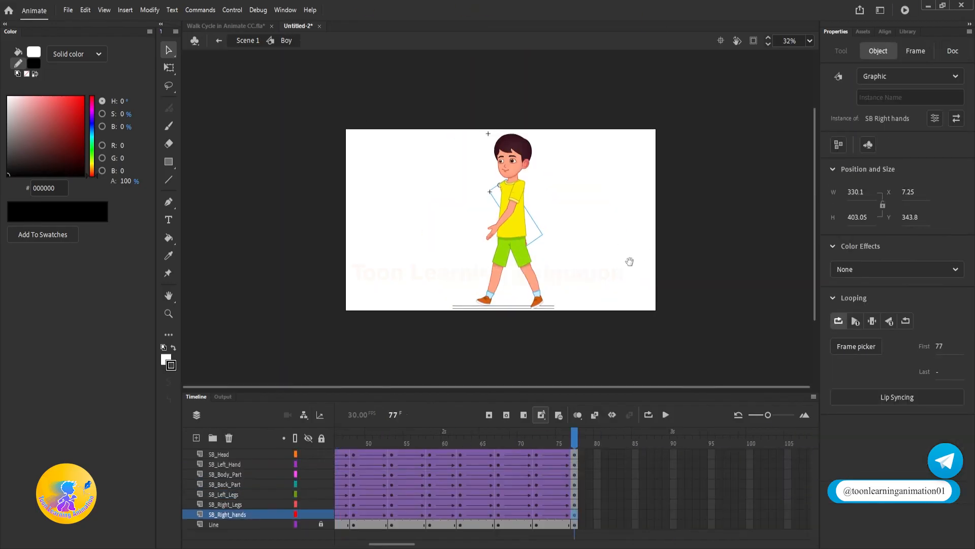
Return to Scene 1, play the extended walk animation and rewind it to frame 1
left_click(639, 274)
double_click(663, 216)
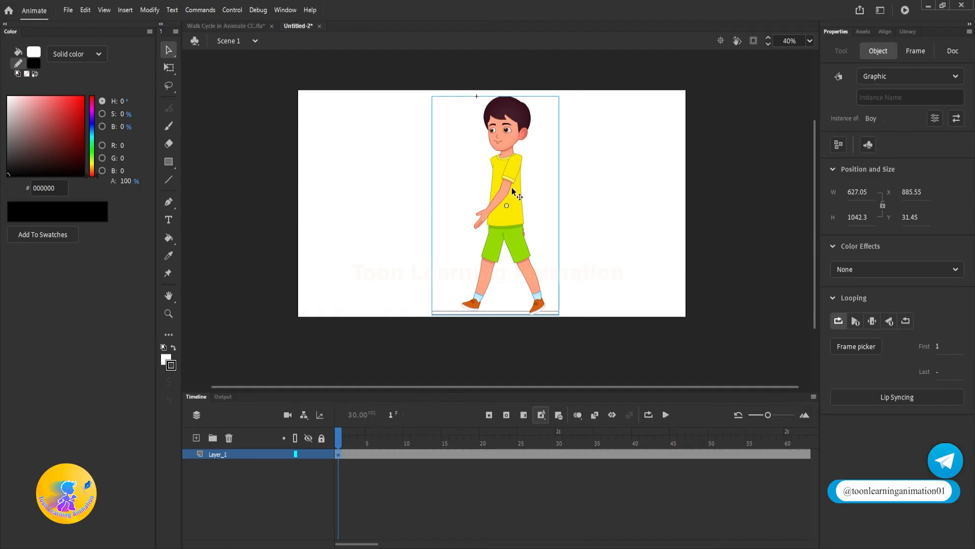
key("Return")
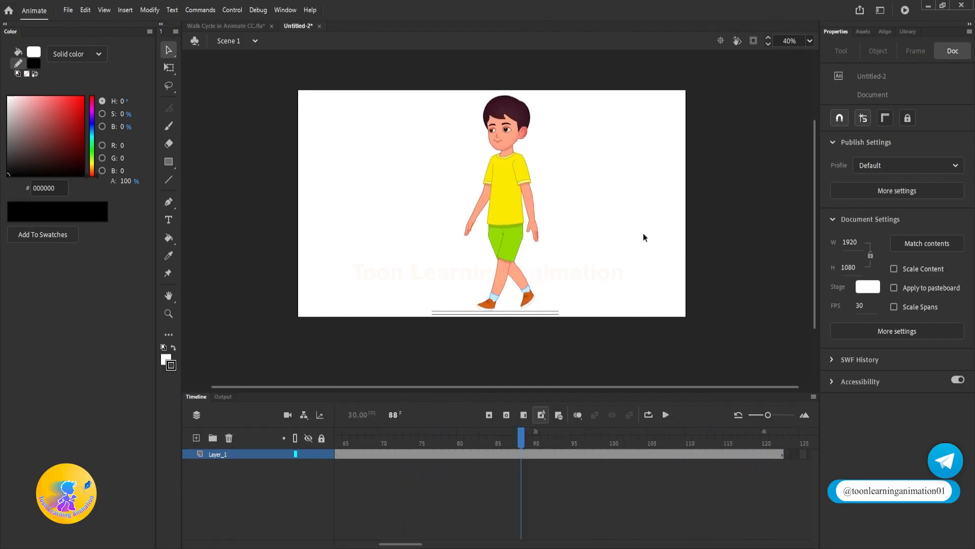
key("shift+comma")
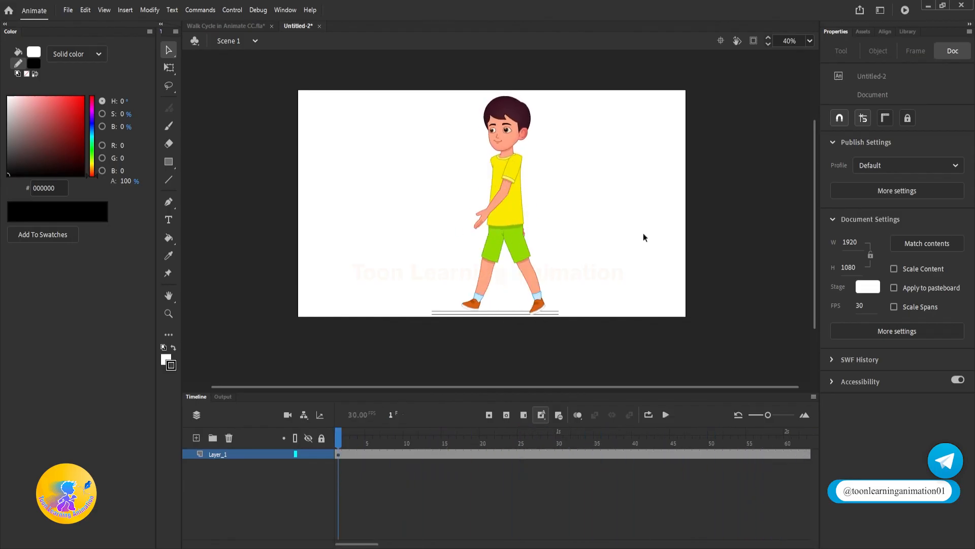
Inside the Boy symbol, slow the first walk cycle by inserting frames so its key poses fall on frames 1, 7, 14, 21 and 28
double_click(518, 218)
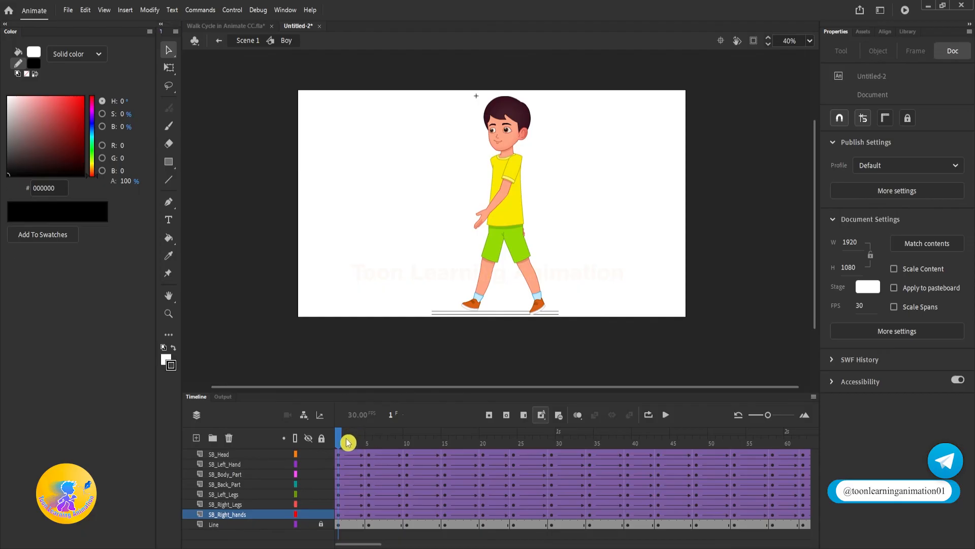
left_click_drag(348, 442, 578, 444)
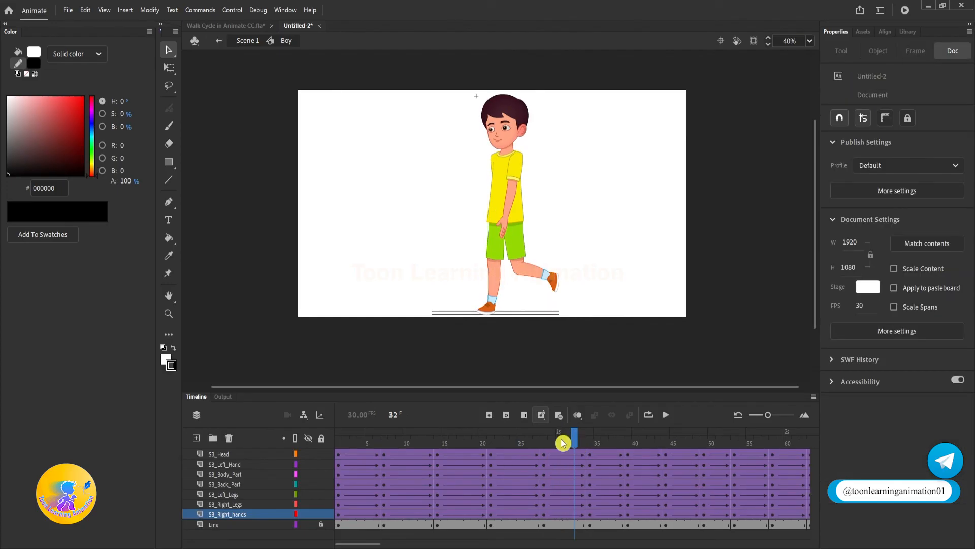
left_click_drag(563, 443, 292, 431)
left_click_drag(344, 453, 545, 439)
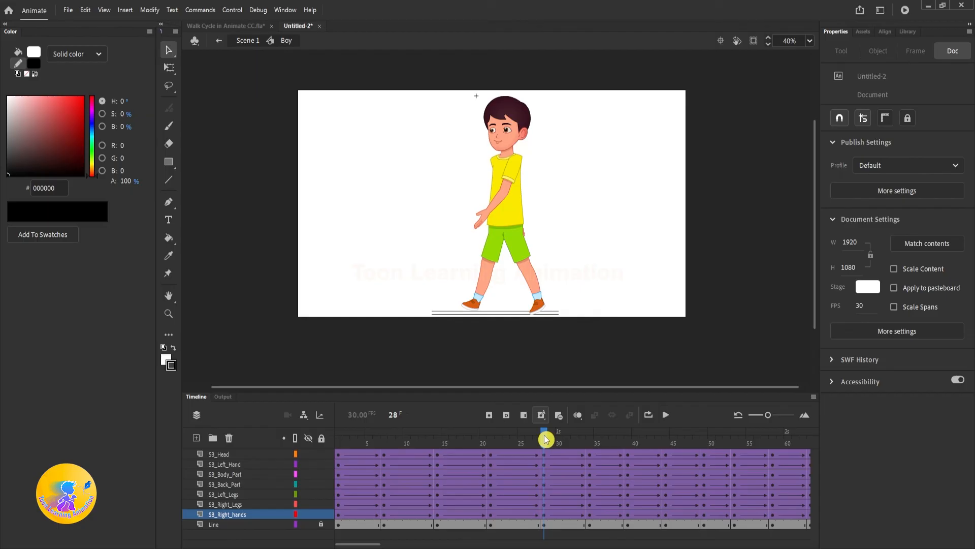
Remove all Boy frames after frame 28 on every layer and play the shortened, slower cycle
left_click_drag(550, 461, 813, 536)
key("shift+F5")
key("Return")
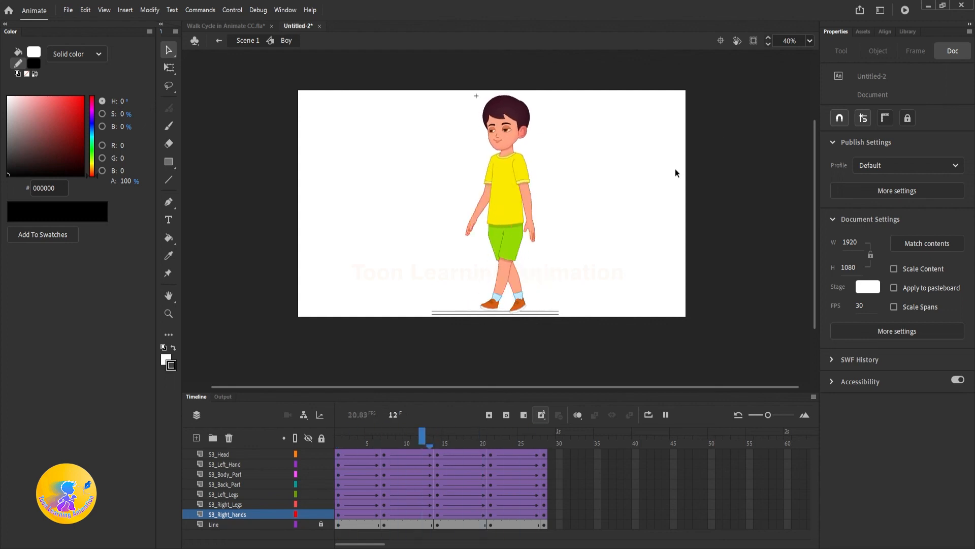
key("Return")
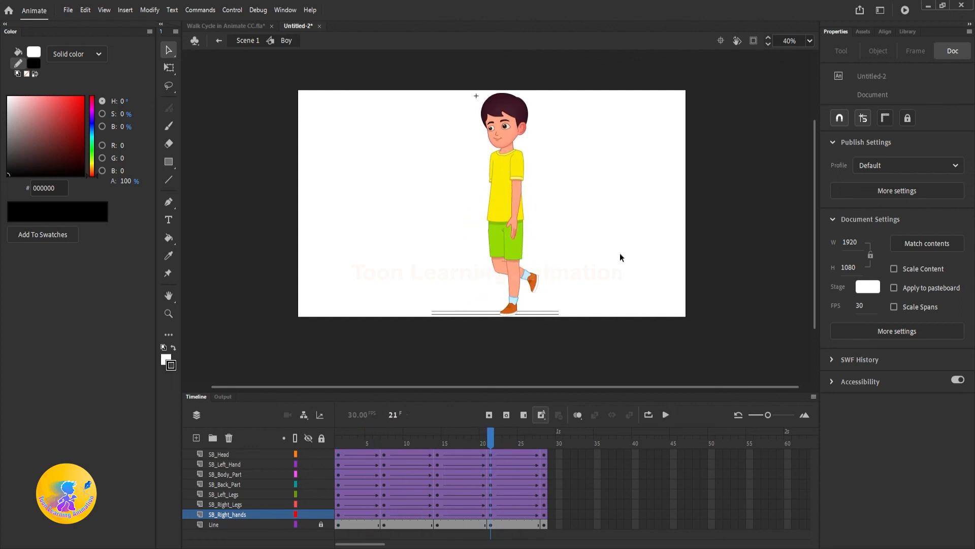
key("Return")
key("Return")
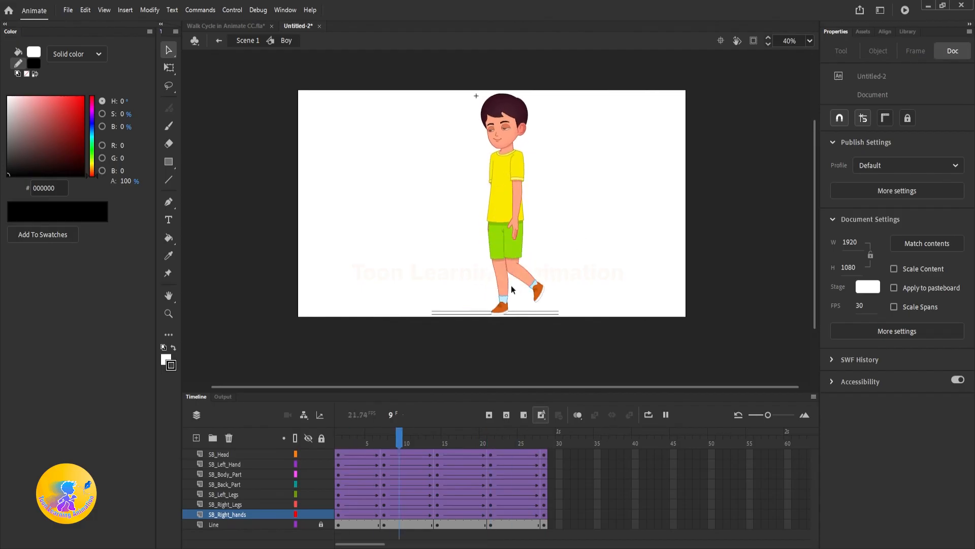
Inside SB Left Legs, insert frames to match the slower key pose spacing and remove all frames after frame 28
double_click(509, 271)
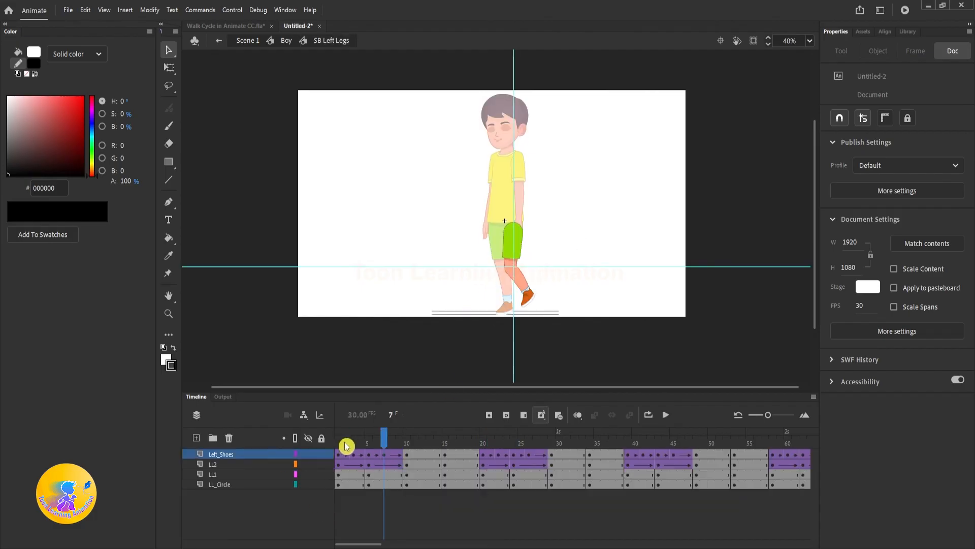
left_click_drag(346, 446, 905, 548)
key("F5")
key("F5")
key("shift+F5")
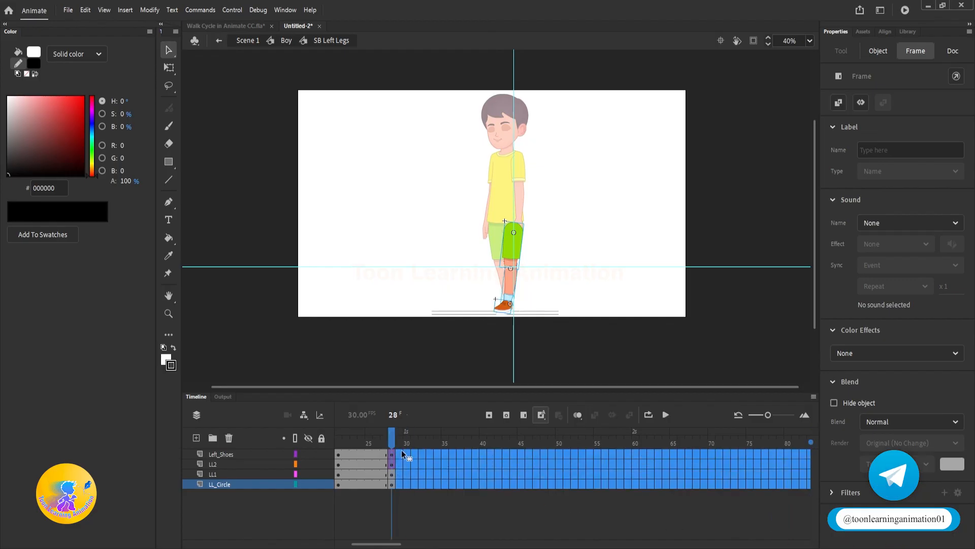
Remove the classic tween at frame 28 in SB Left Legs and return to the Boy timeline
left_click(396, 461)
right_click(393, 463)
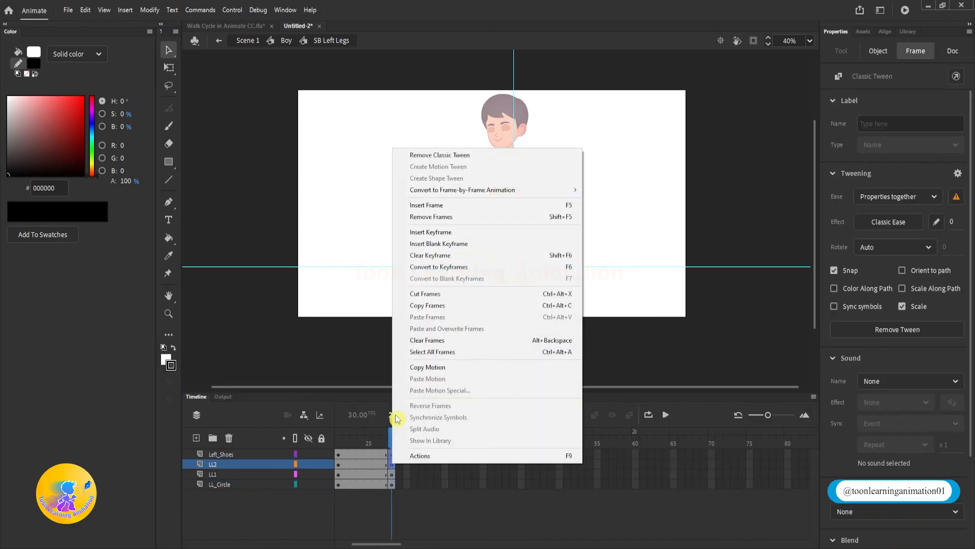
left_click(451, 155)
left_click(392, 515)
left_click(391, 444)
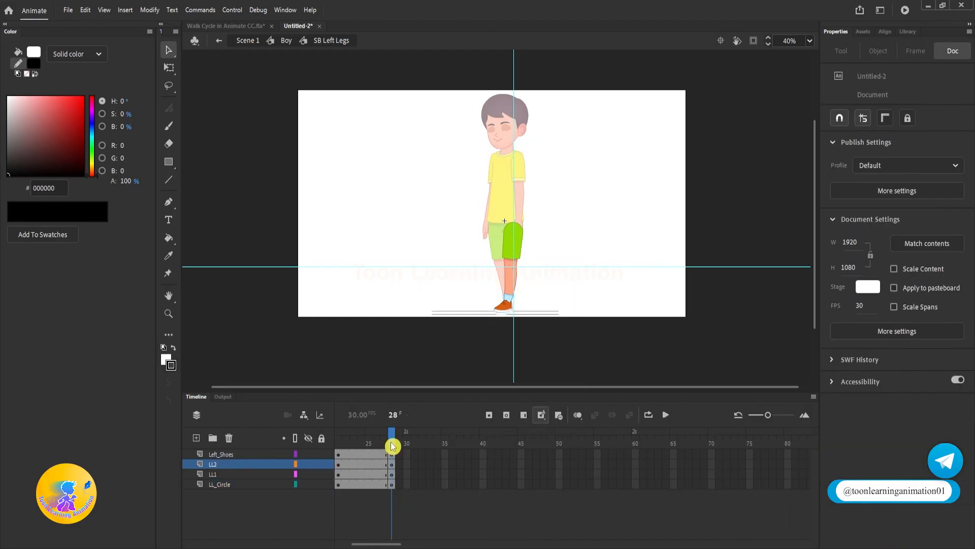
left_click(440, 453)
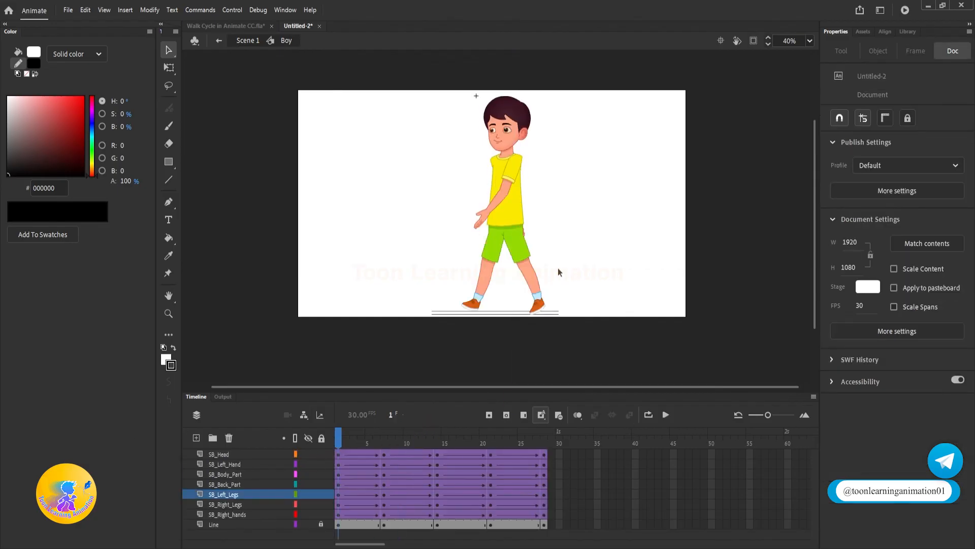
Inside SB Right Legs, insert frames so the key poses fall on frames 7, 14, 21 and 28, and remove all frames after 28
double_click(492, 273)
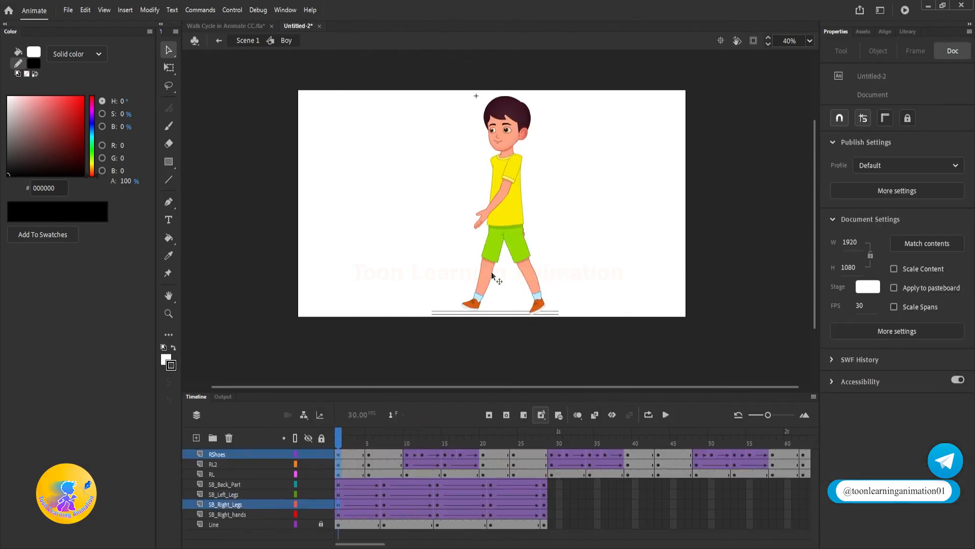
left_click_drag(345, 437, 450, 437)
key("F5")
left_click(460, 439)
key("F5")
key("F5")
left_click(521, 438)
key("F5")
key("F5")
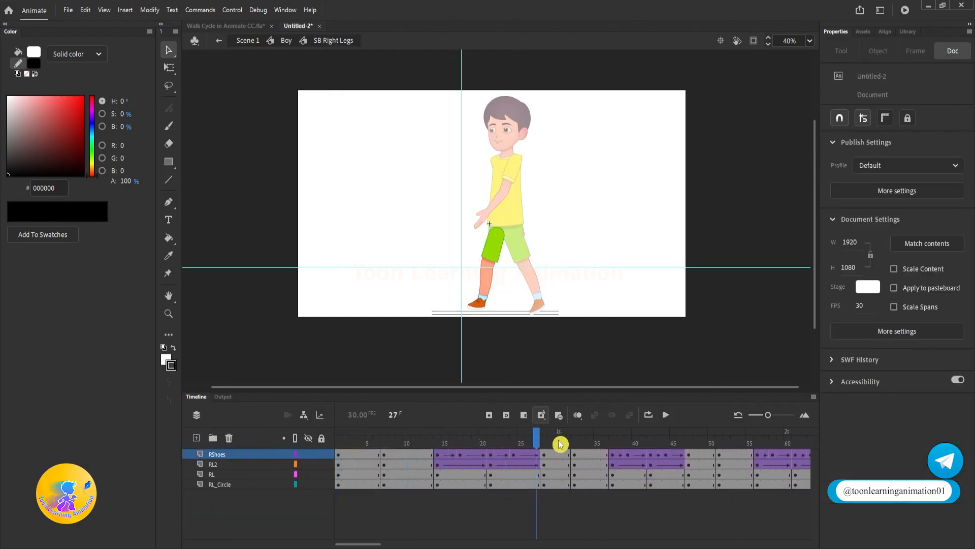
left_click_drag(552, 455, 774, 484)
key("shift+F5")
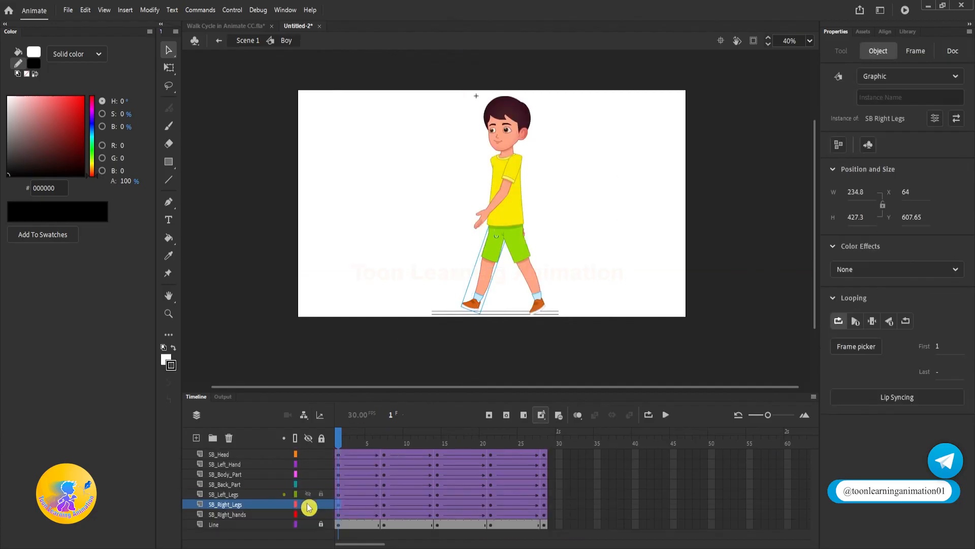
Select the frames of all Boy layers from SB_Head to Line and apply Synchronize Symbols
left_click(218, 526)
left_click(239, 456, "shift")
right_click(381, 505)
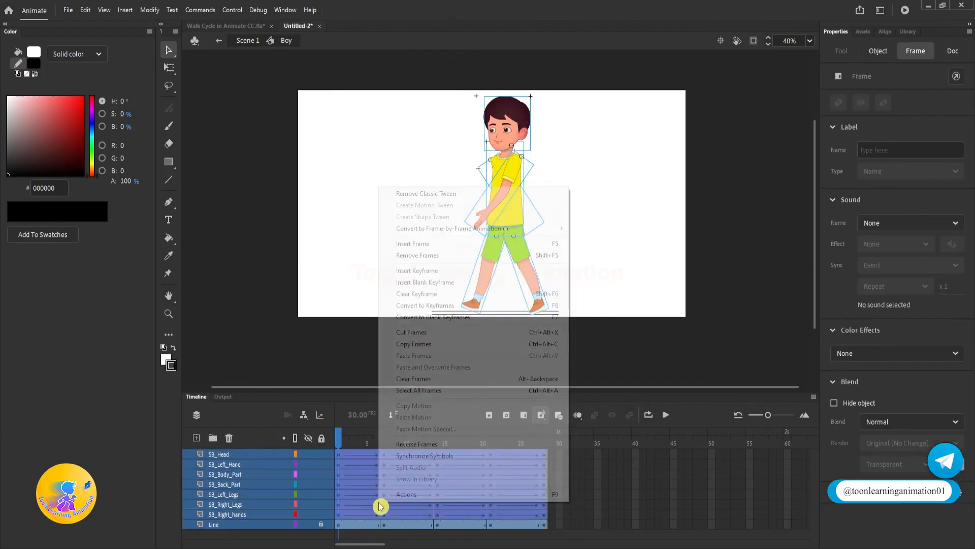
left_click(447, 455)
left_click(525, 202)
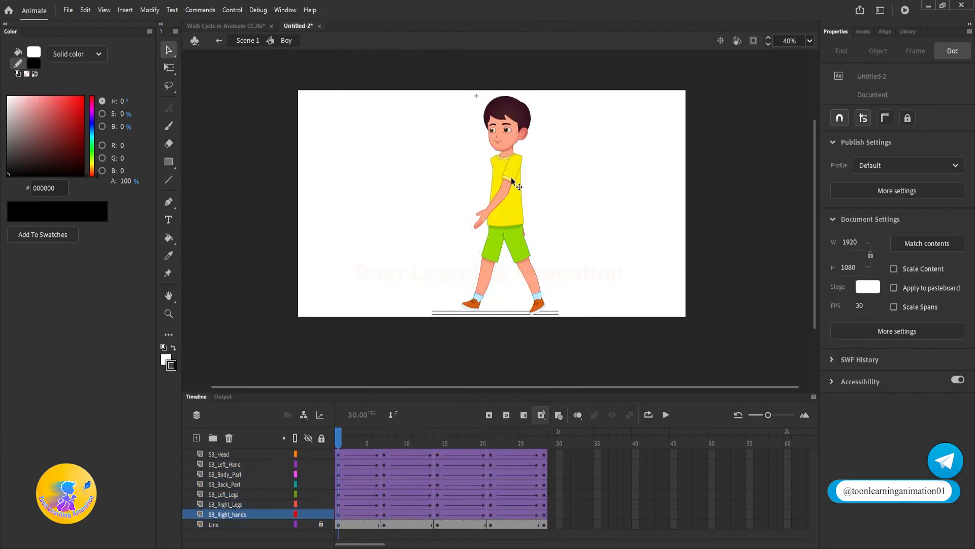
Inside SB Left Hand, insert frames across the layers so the key poses fall on frames 7, 14, 21 and 28
double_click(513, 181)
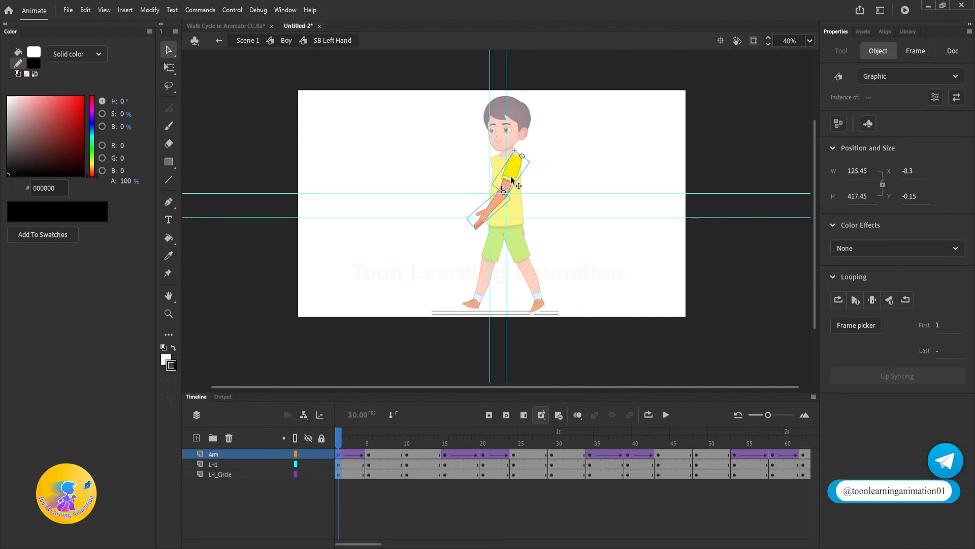
left_click(356, 440)
key("F5")
key("F5")
left_click(394, 440)
key("F5")
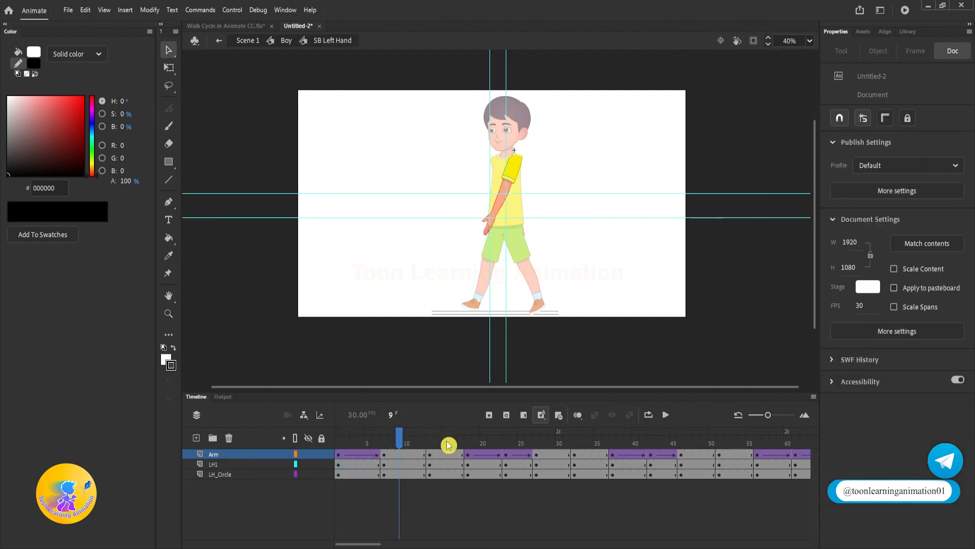
key("F5")
left_click(447, 441)
key("F5")
key("F5")
left_click(507, 438)
key("F5")
key("F5")
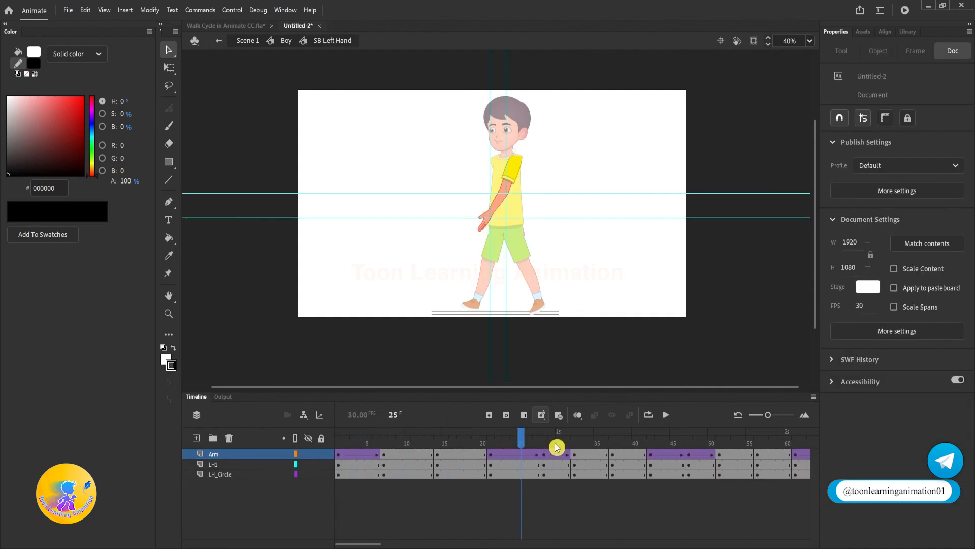
left_click(554, 442)
key("F5")
key("F5")
Remove all frames after frame 28 on the SB Left Hand layers and return to the Boy timeline
left_click_drag(565, 453, 896, 539)
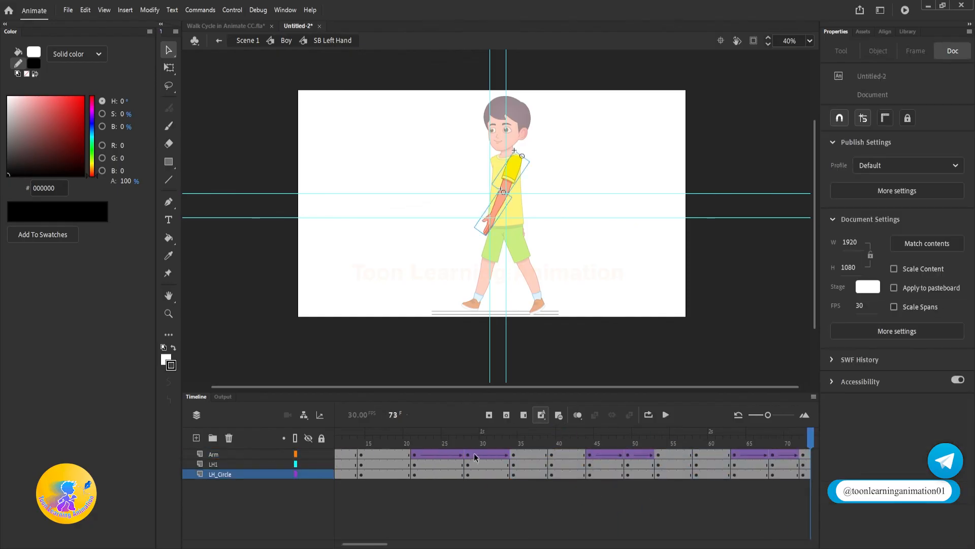
left_click_drag(475, 454, 814, 476)
key("shift+F5")
double_click(582, 190)
Inside SB Right hands, insert frames between the key poses to match the 7-frame spacing of the left hand
double_click(525, 236)
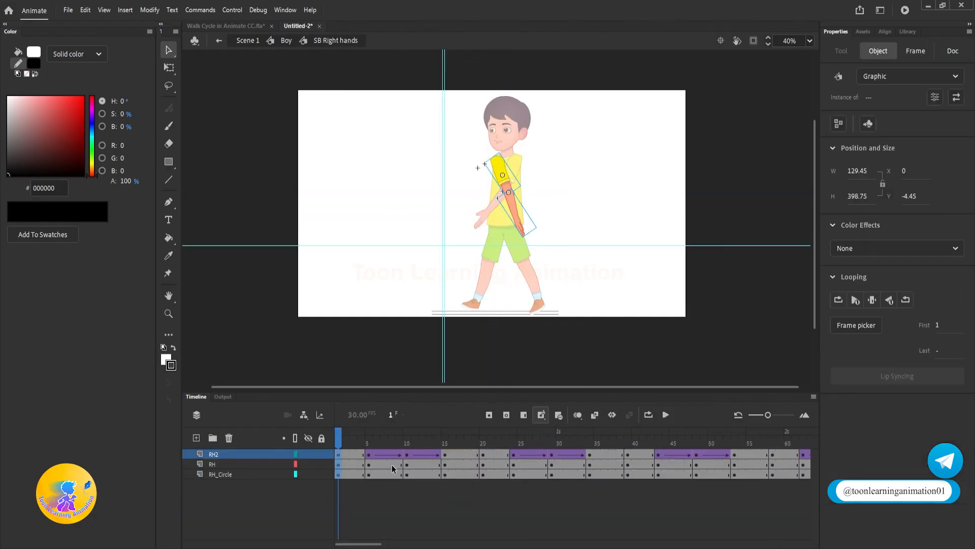
key("F5")
key("F5")
left_click(384, 443)
key("F5")
key("F5")
left_click(451, 443)
key("F5")
key("F5")
left_click(507, 441)
key("F5")
key("F5")
Remove all frames after frame 28 on the SB Right hands layers and return to the Boy timeline
left_click_drag(564, 454, 858, 523)
left_click_drag(773, 475, 470, 441)
key("shift+F5")
double_click(567, 343)
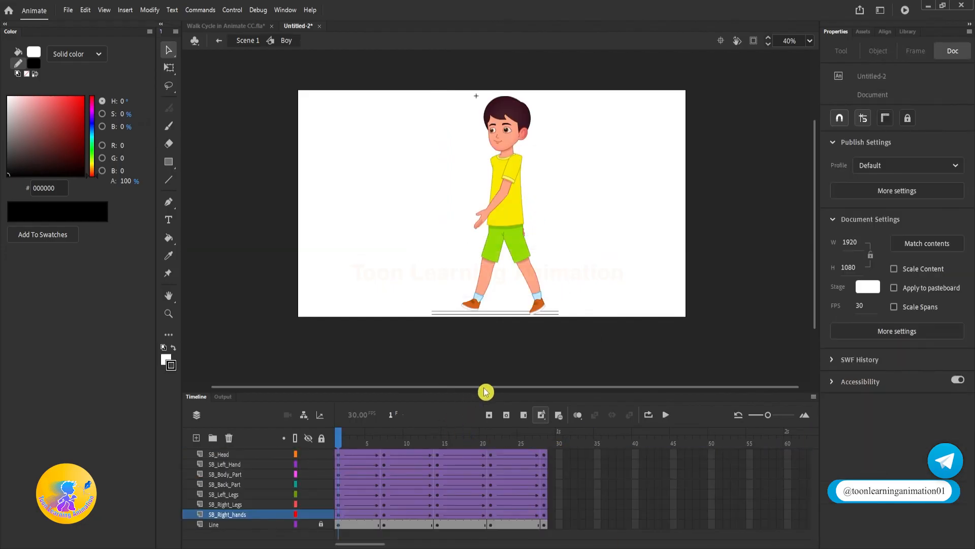
Play the retimed walk cycle in the Boy timeline and return to Scene 1
key("Return")
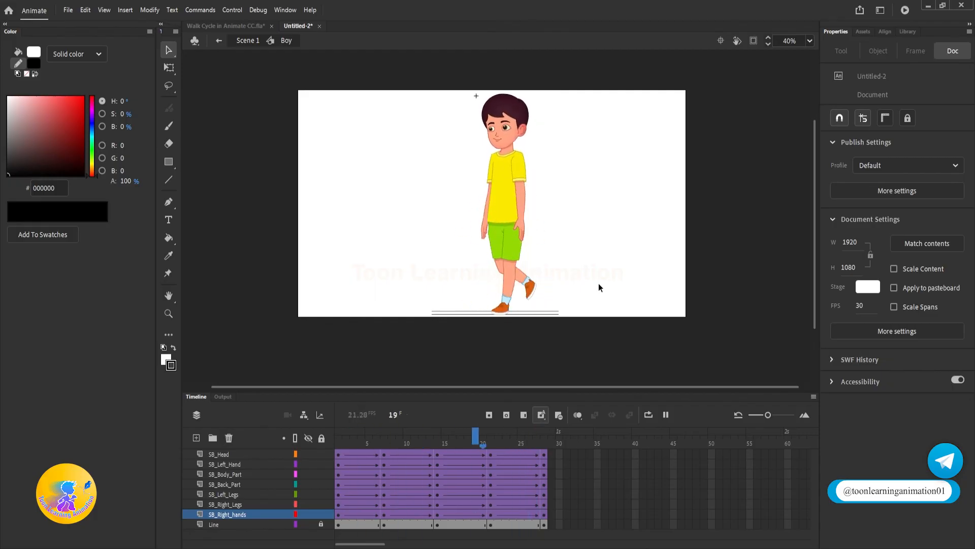
double_click(628, 323)
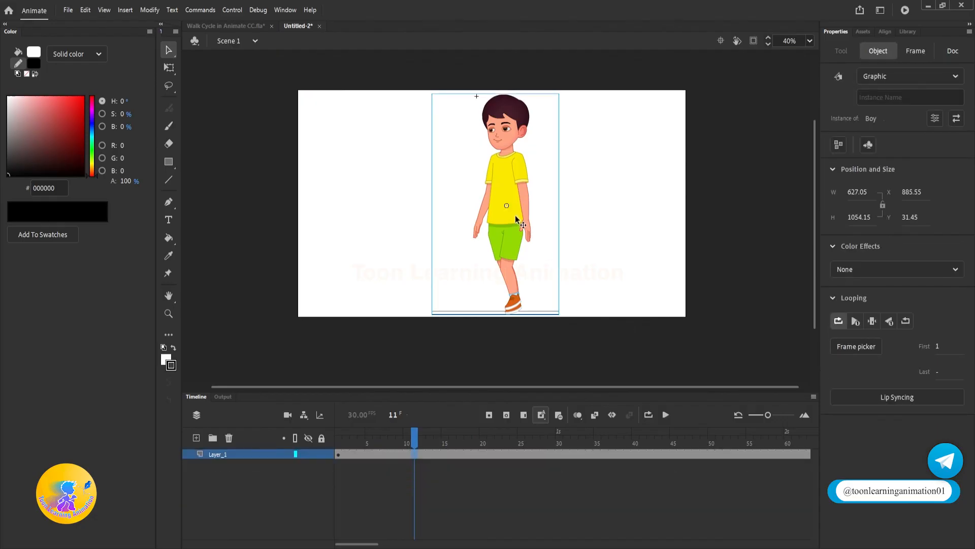
Copy the Boy instance into Walk Cycle in Animate CC.fla, putting duplicate library items into a folder
left_click(241, 26)
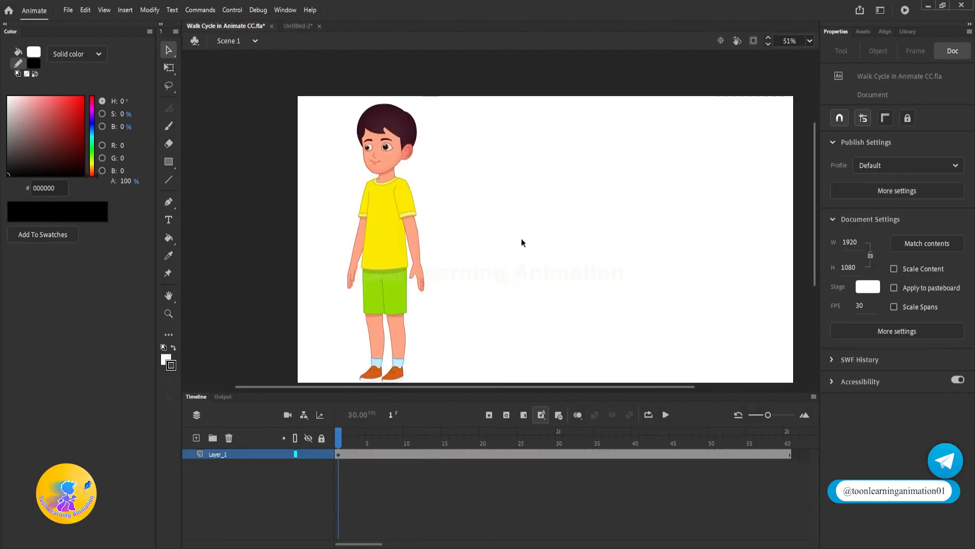
key("ctrl+minus")
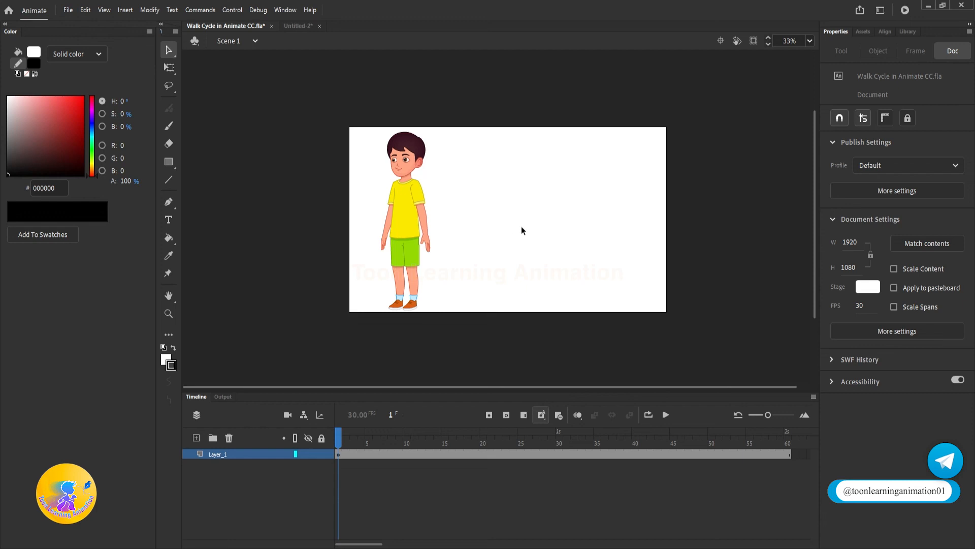
key("ctrl+v")
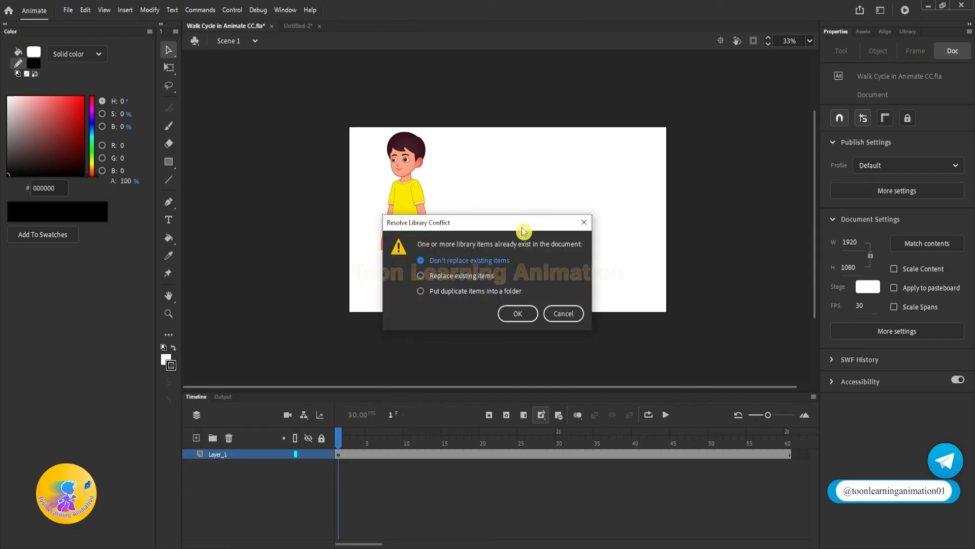
left_click(442, 291)
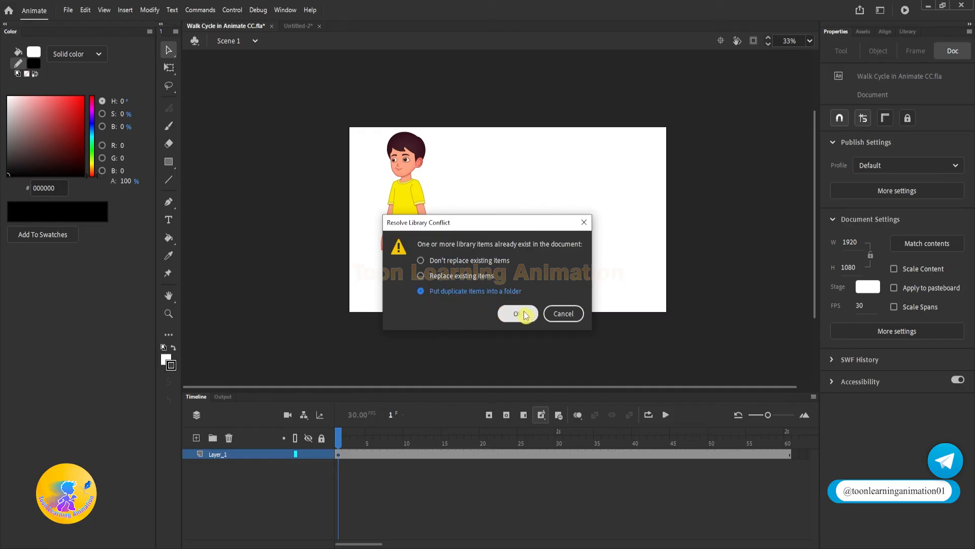
left_click(523, 310)
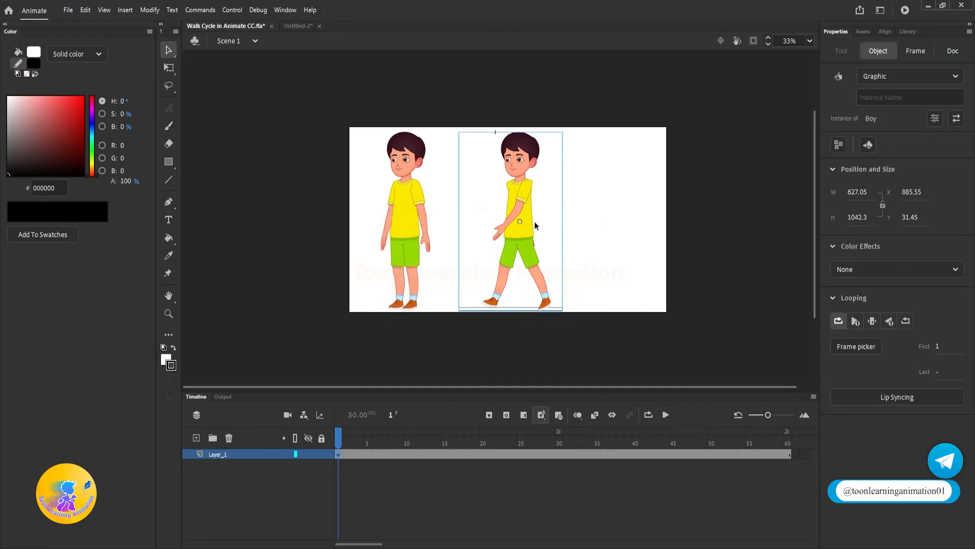
Play the scene to compare the pasted walking Boy with the original standing boy
scroll(535, 221, "up", 3)
key("Return")
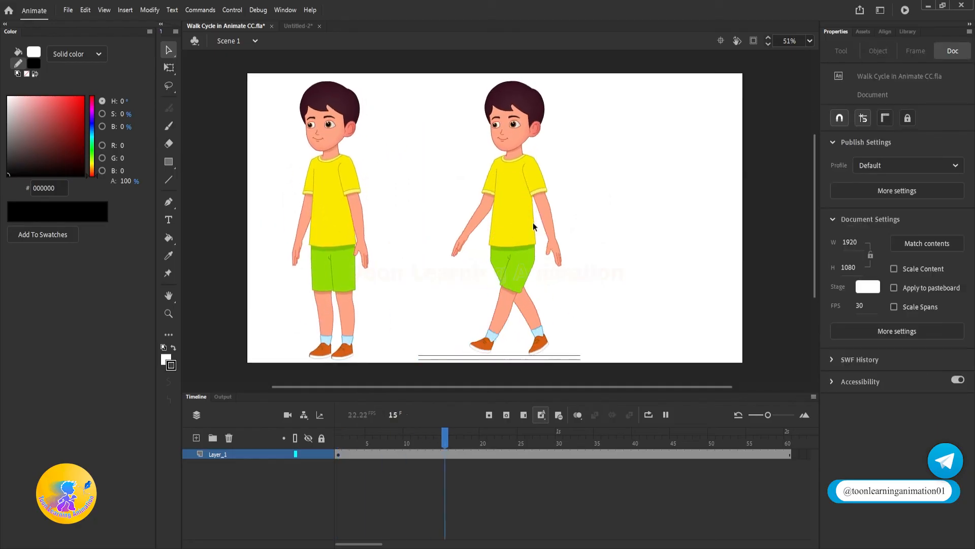
left_click(504, 212)
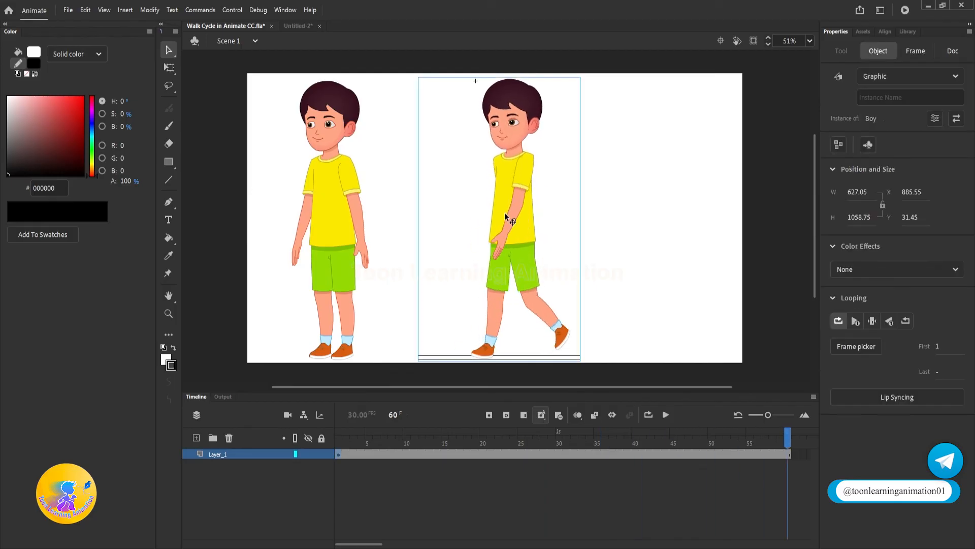
key("Return")
key("Return")
key("Return")
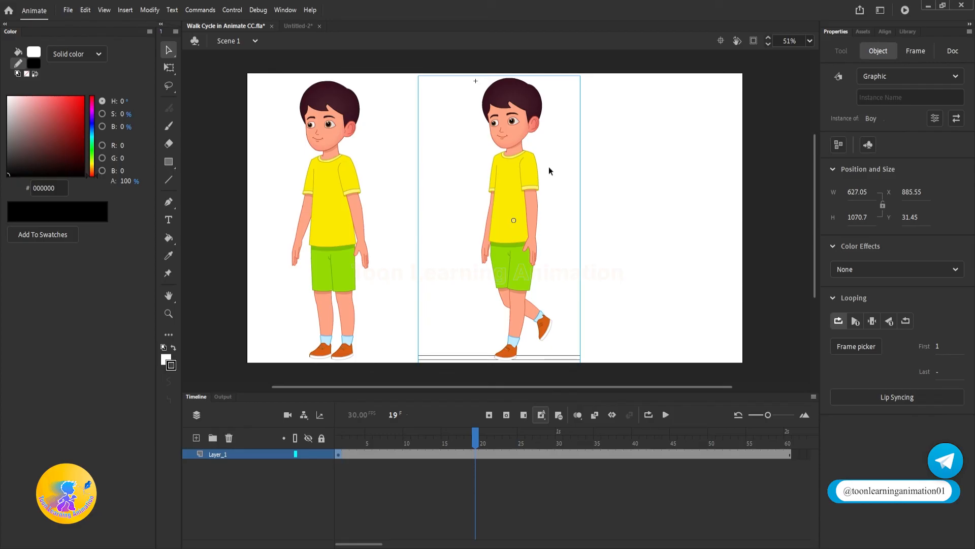
At frame 1, move the walking Boy instance closer to the standing boy, to about X 712.6, and play the scene
left_click_drag(457, 438, 119, 435)
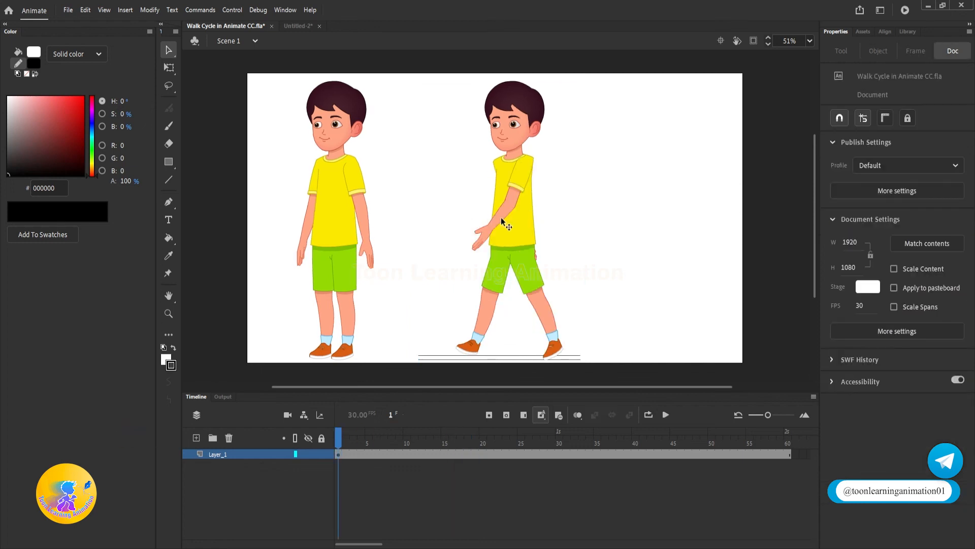
left_click_drag(511, 220, 470, 220)
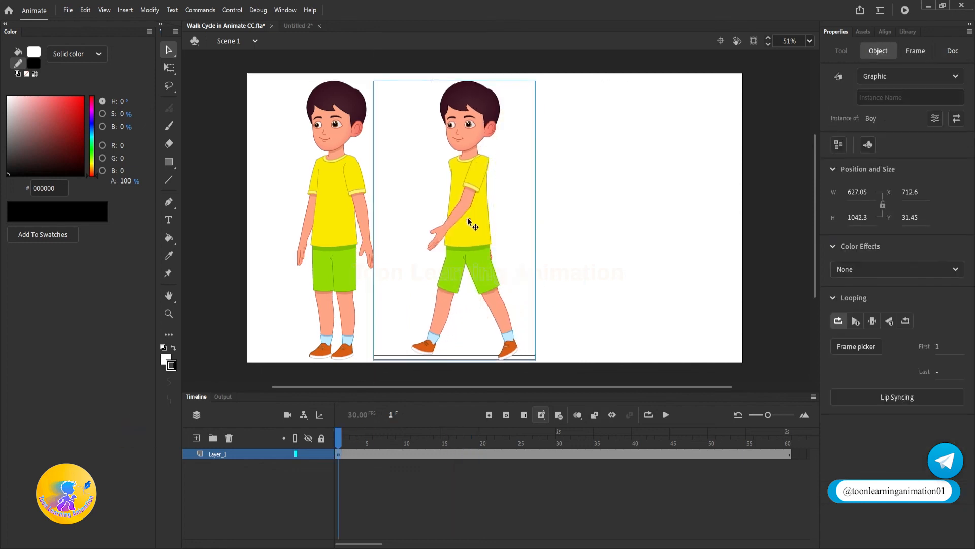
key("Return")
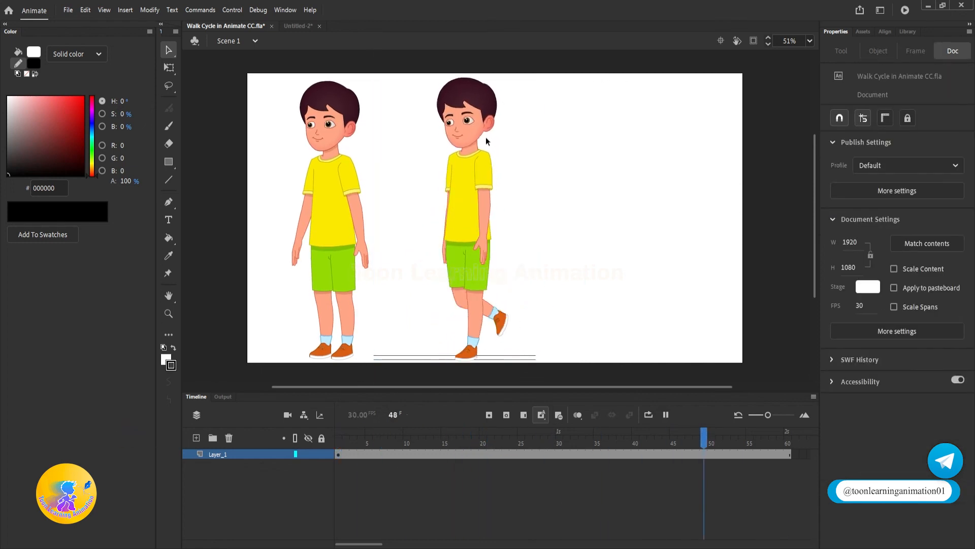
key("Return")
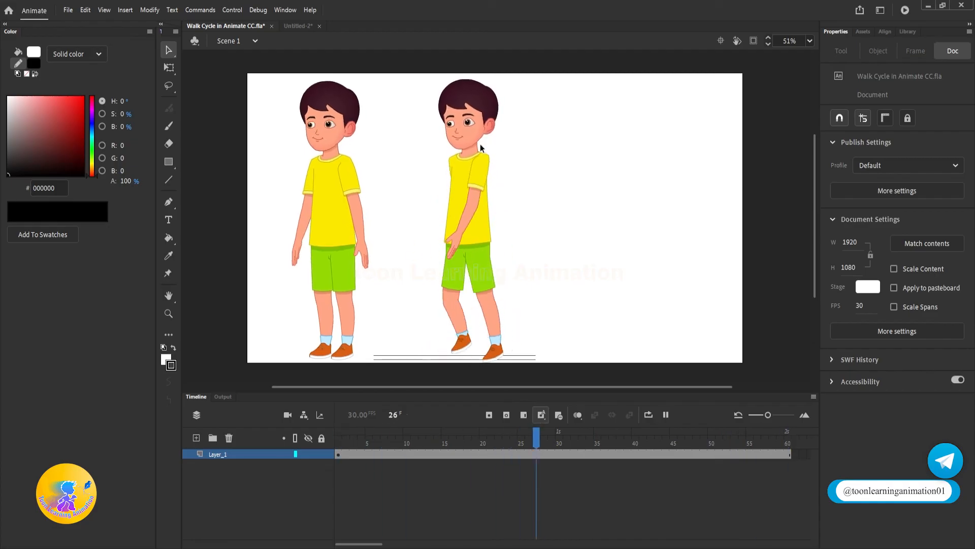
key("Return")
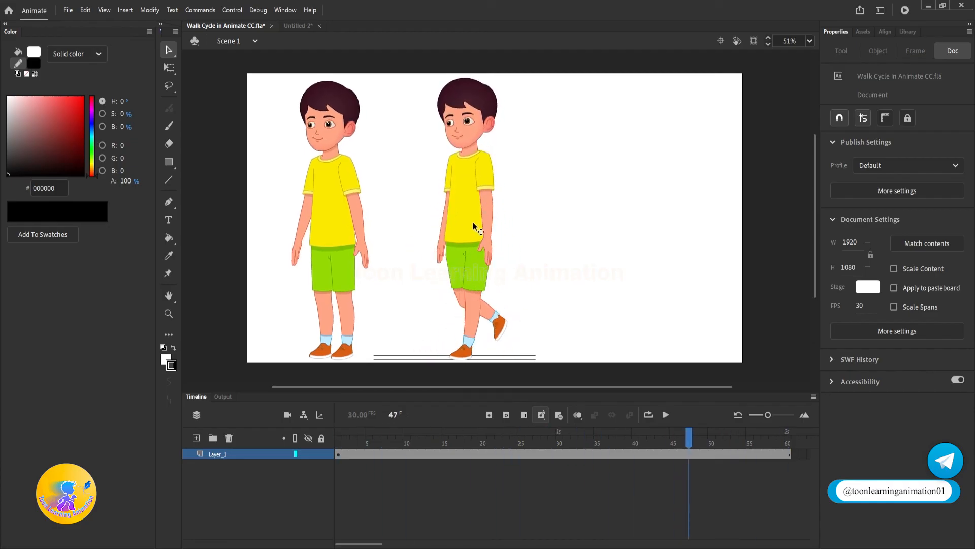
Check the frames of the walking Boy and its SB Left Hand symbol, and return to Scene 1
double_click(473, 221)
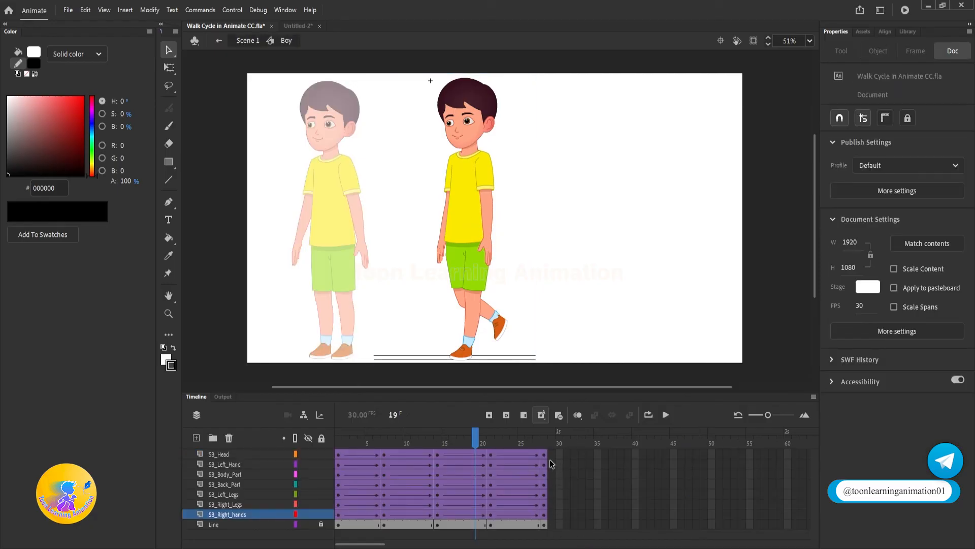
double_click(492, 218)
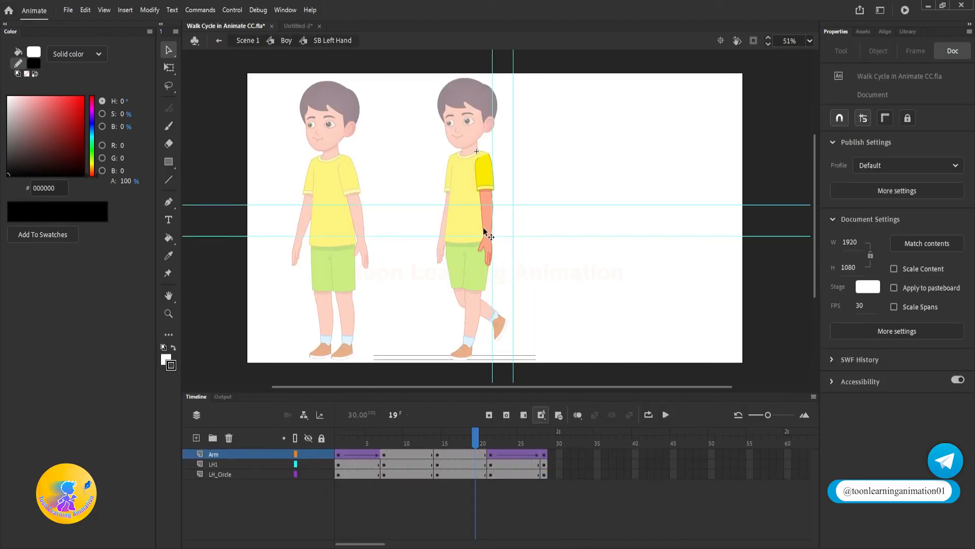
double_click(570, 346)
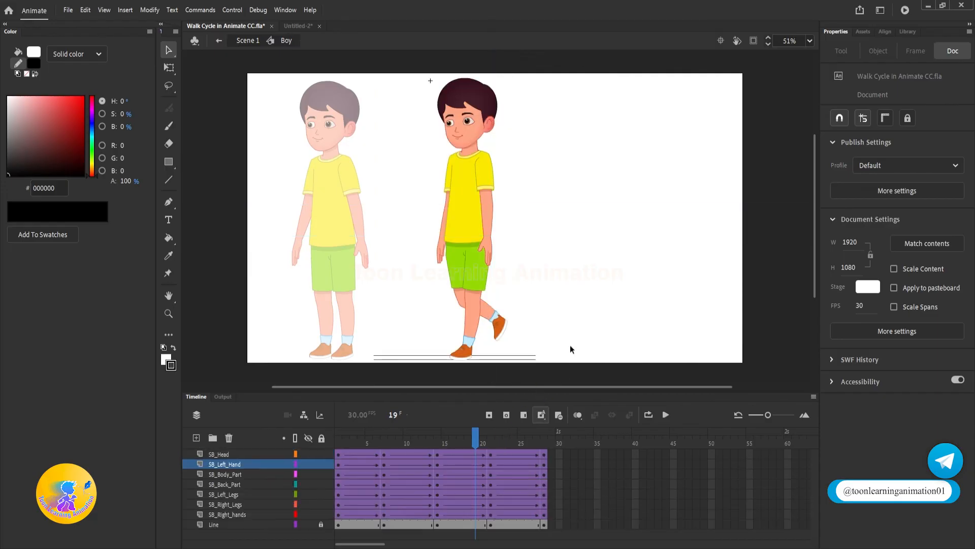
double_click(570, 346)
left_click(571, 349)
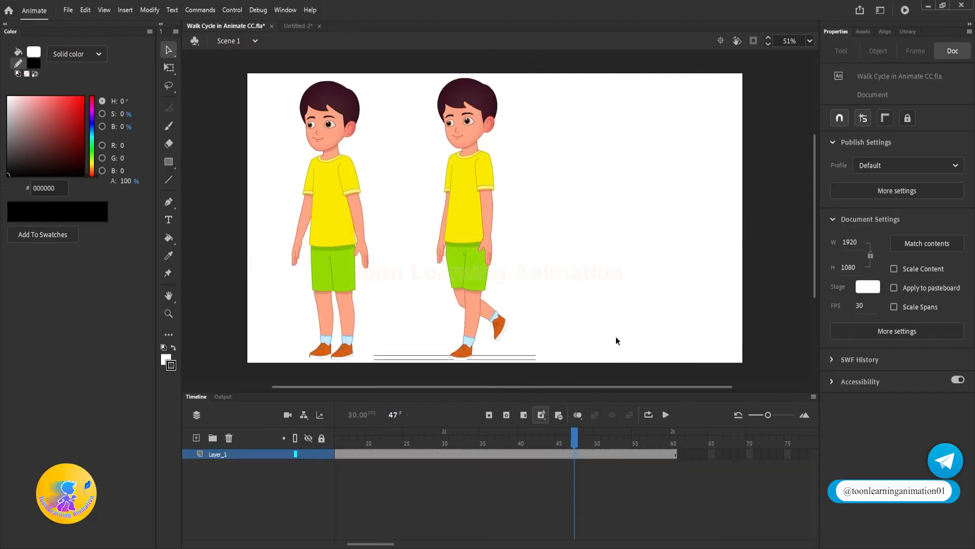